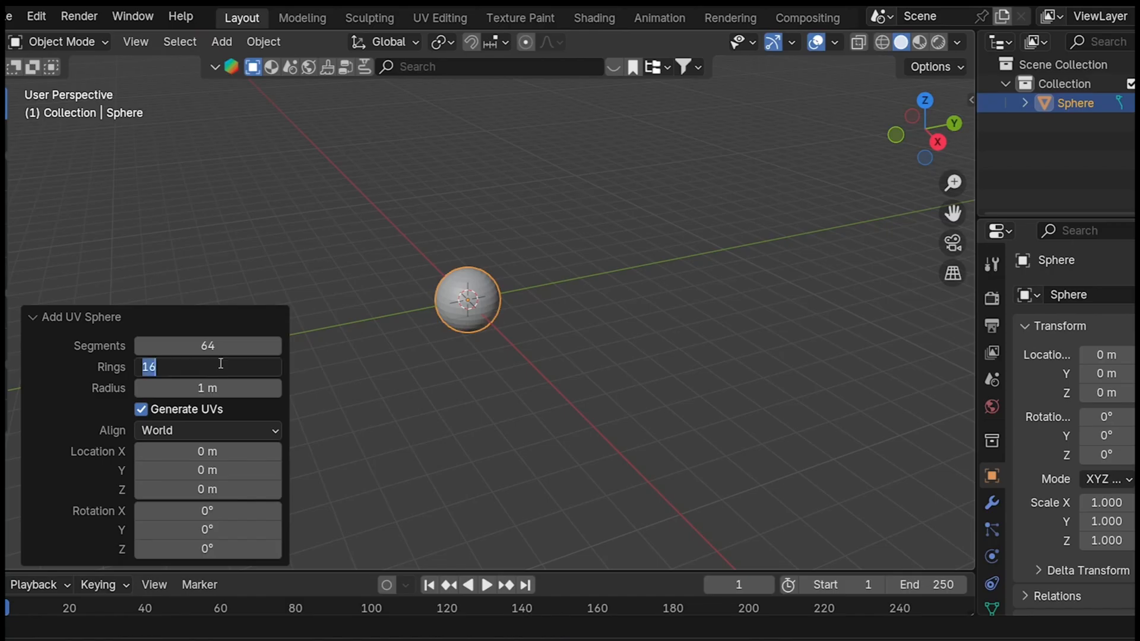
# - Set the new UV sphere to 32 rings and shade it smooth
pyautogui.write('32')
pyautogui.press('Return')
pyautogui.scroll(4, 449, 290)
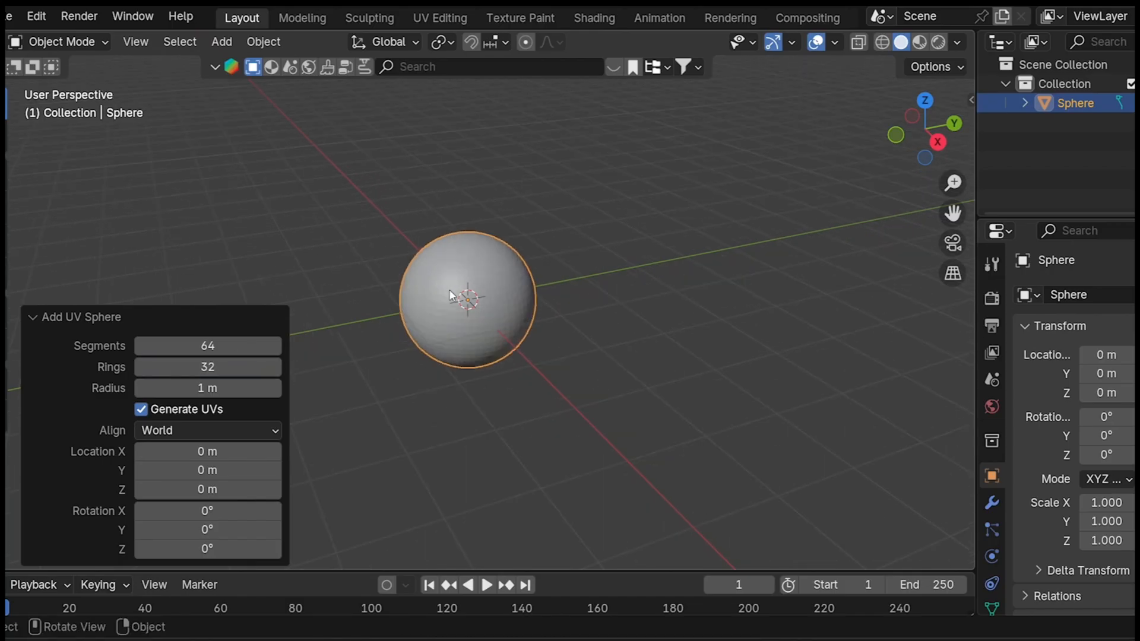
pyautogui.rightClick(445, 288)
pyautogui.click(401, 206)
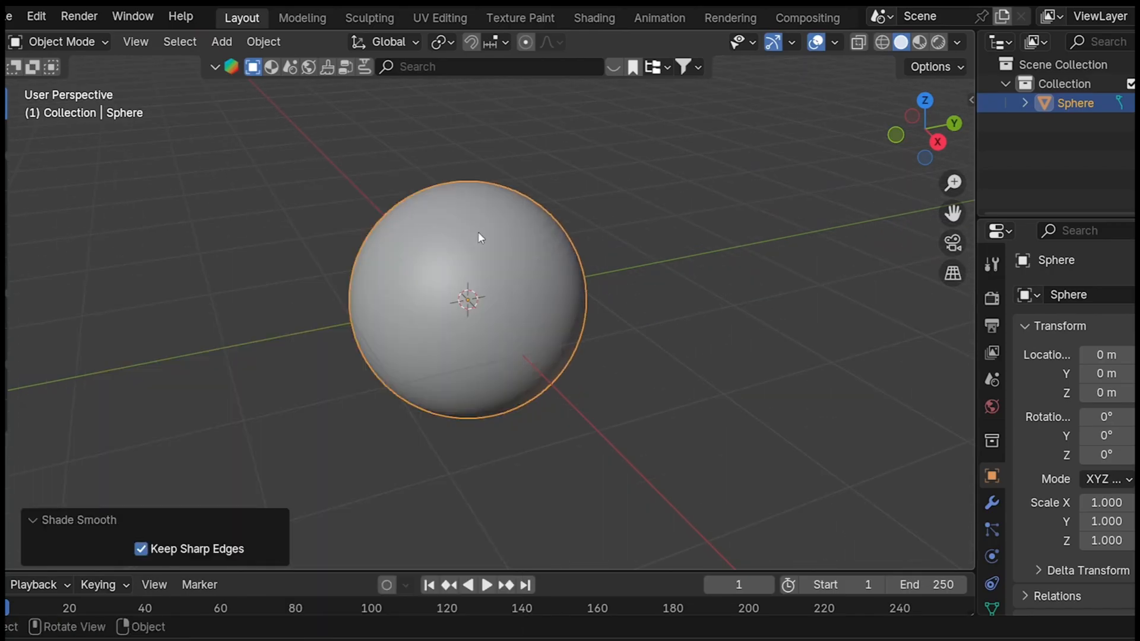
# - Add a camera to the scene and look through it
pyautogui.rightClick(478, 231)
pyautogui.hotkey('shift', 'a')
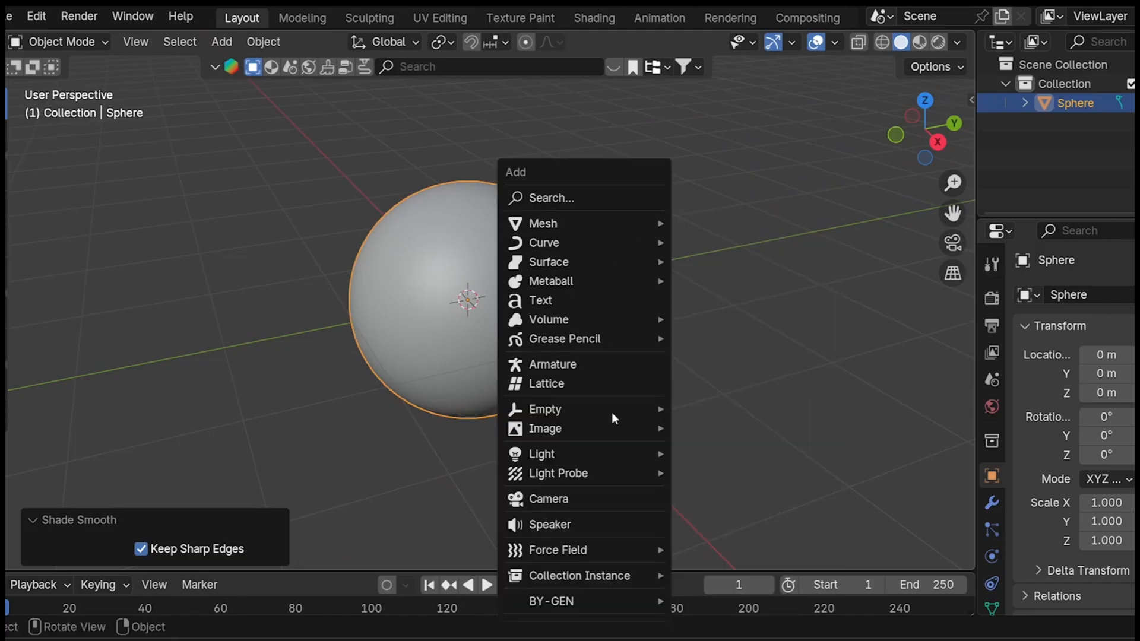
pyautogui.click(579, 504)
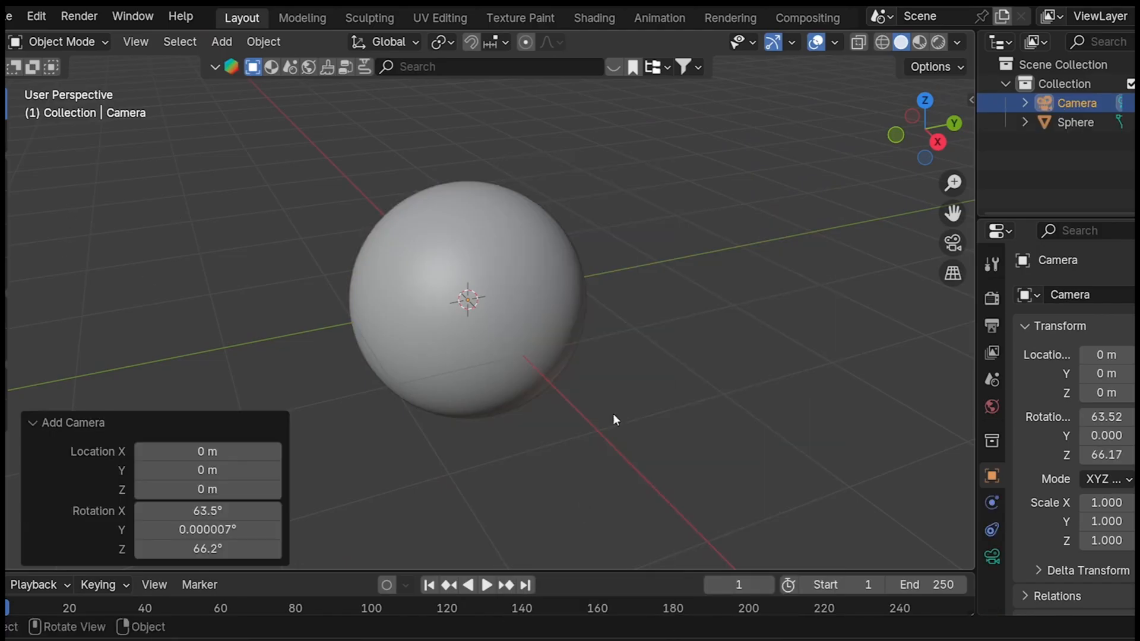
pyautogui.click(952, 242)
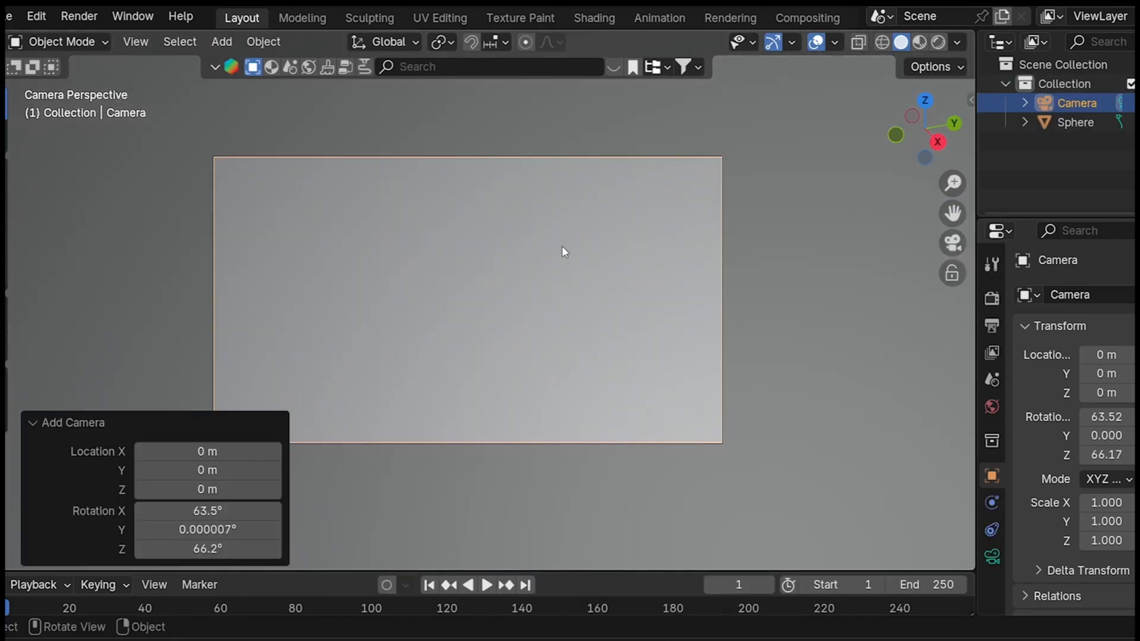
# - Lock the camera to the view, pull it back until the whole sphere fits in the frame, and unlock it
pyautogui.click(952, 273)
pyautogui.keyDown('shift'); pyautogui.moveTo(361, 284); pyautogui.dragTo(425, 285, button='middle'); pyautogui.keyUp('shift')
pyautogui.scroll(-10, 426, 285)
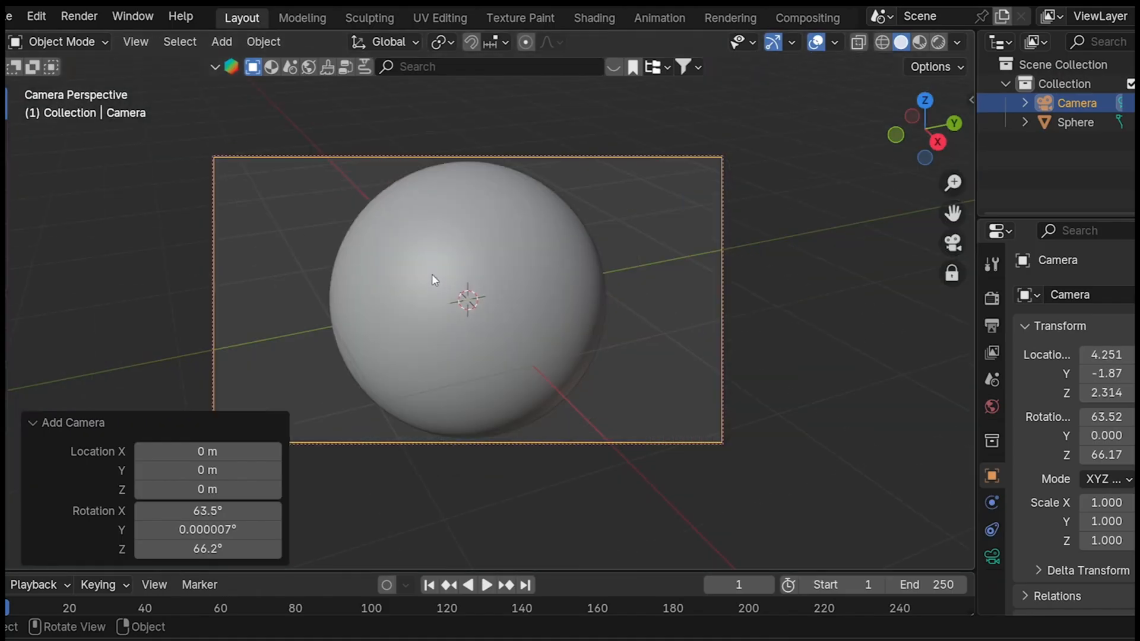
pyautogui.scroll(1, 444, 261)
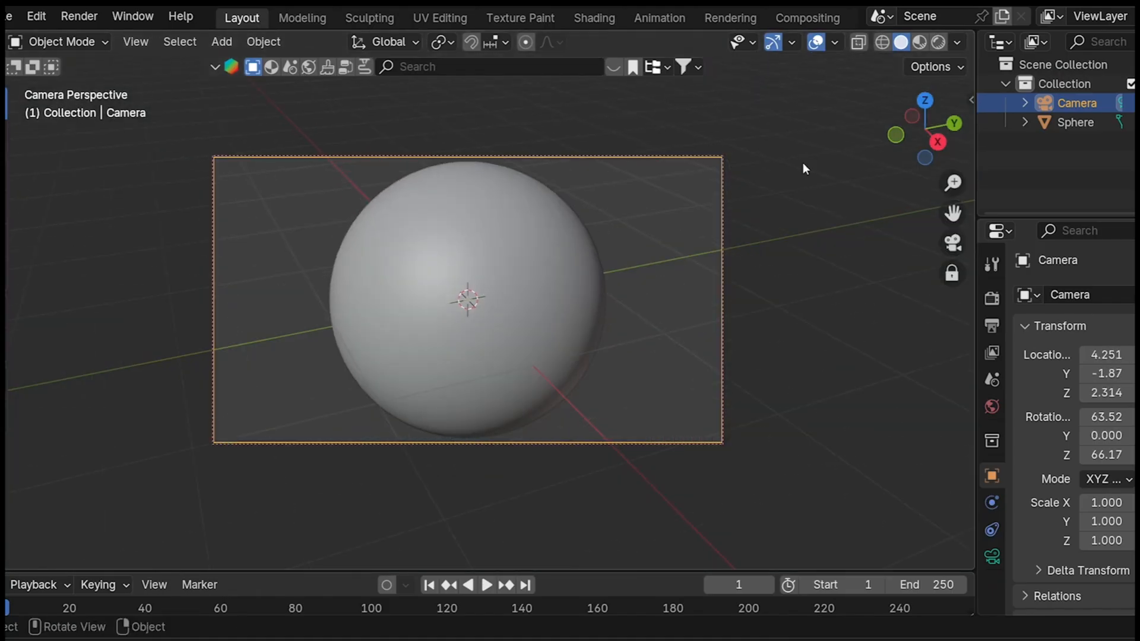
pyautogui.click(952, 273)
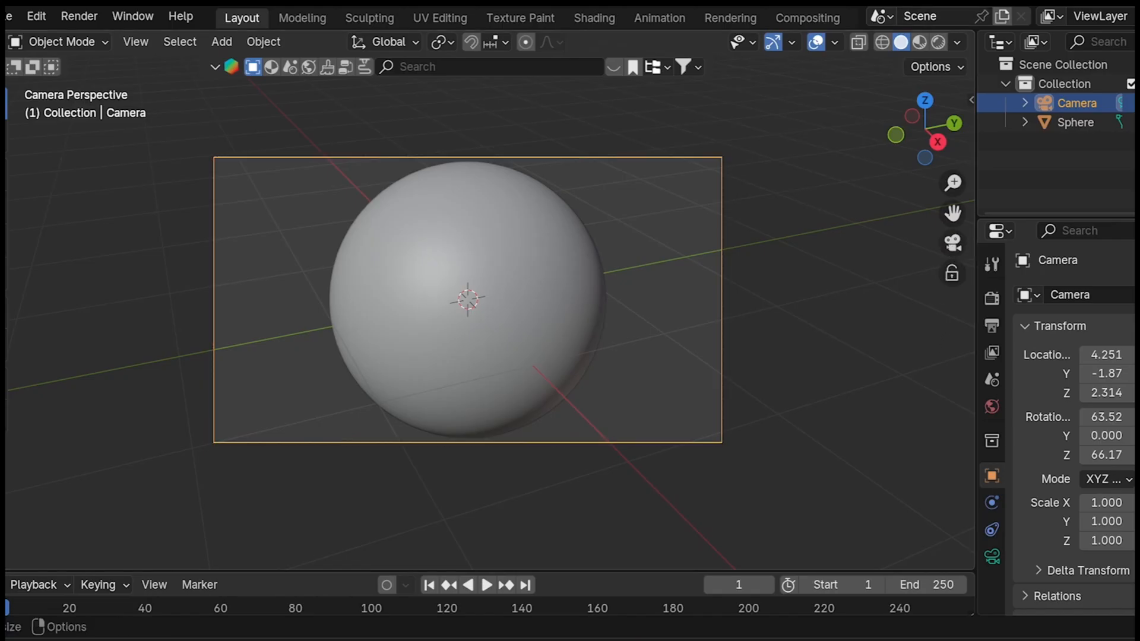
# - Show the viewport in rendered shading without gizmos or overlays, and enlarge the timeline area
pyautogui.click(939, 42)
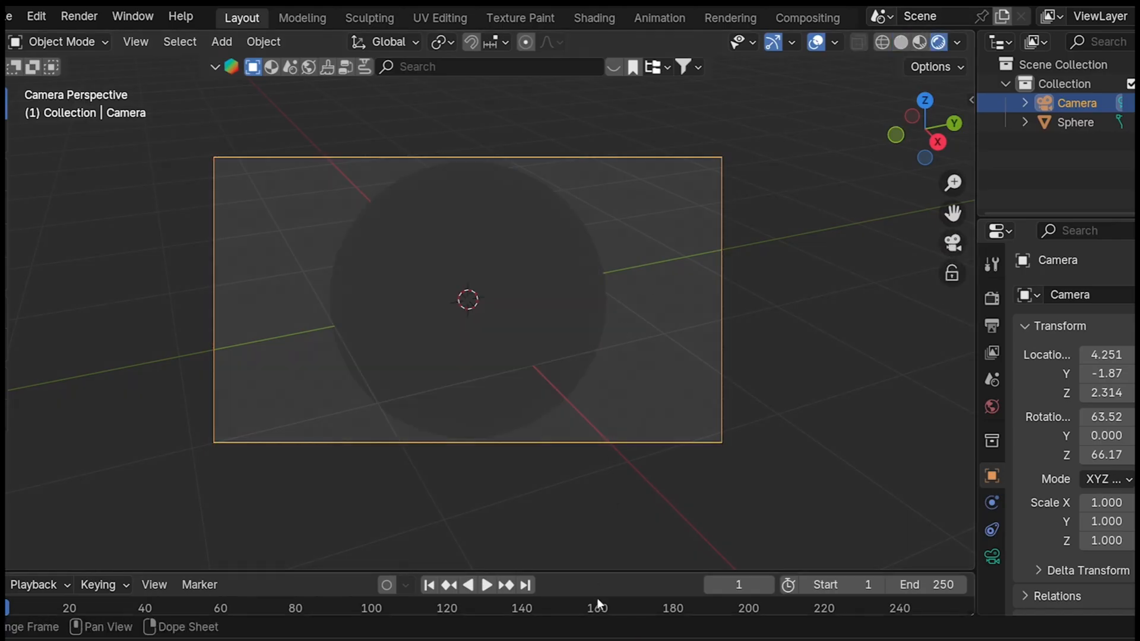
pyautogui.moveTo(603, 570); pyautogui.dragTo(612, 412)
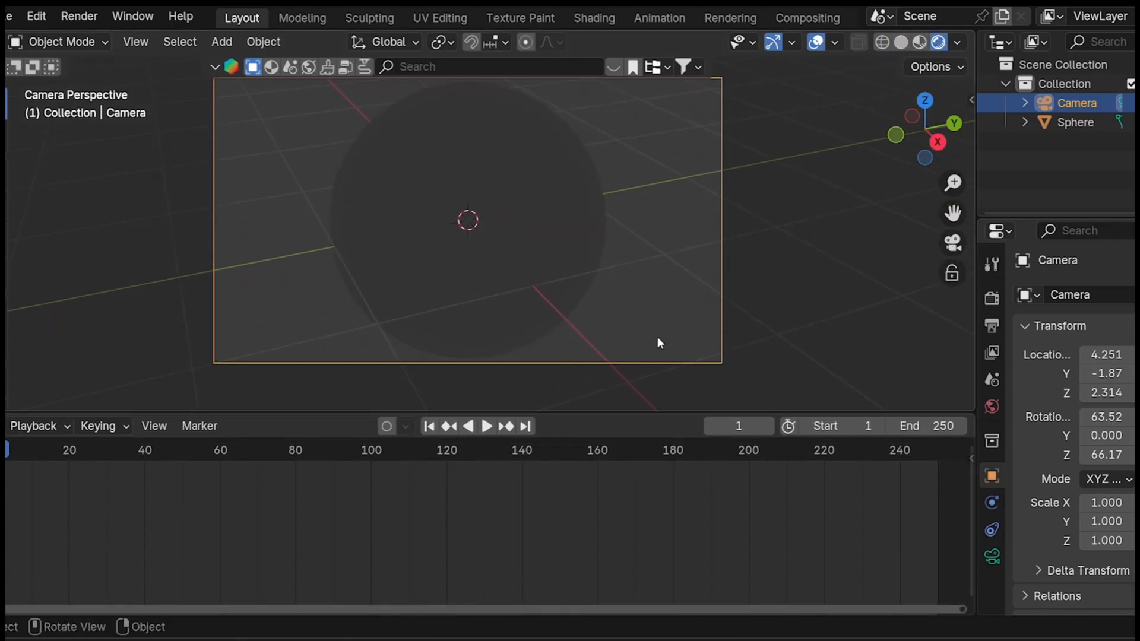
pyautogui.click(772, 43)
pyautogui.click(815, 42)
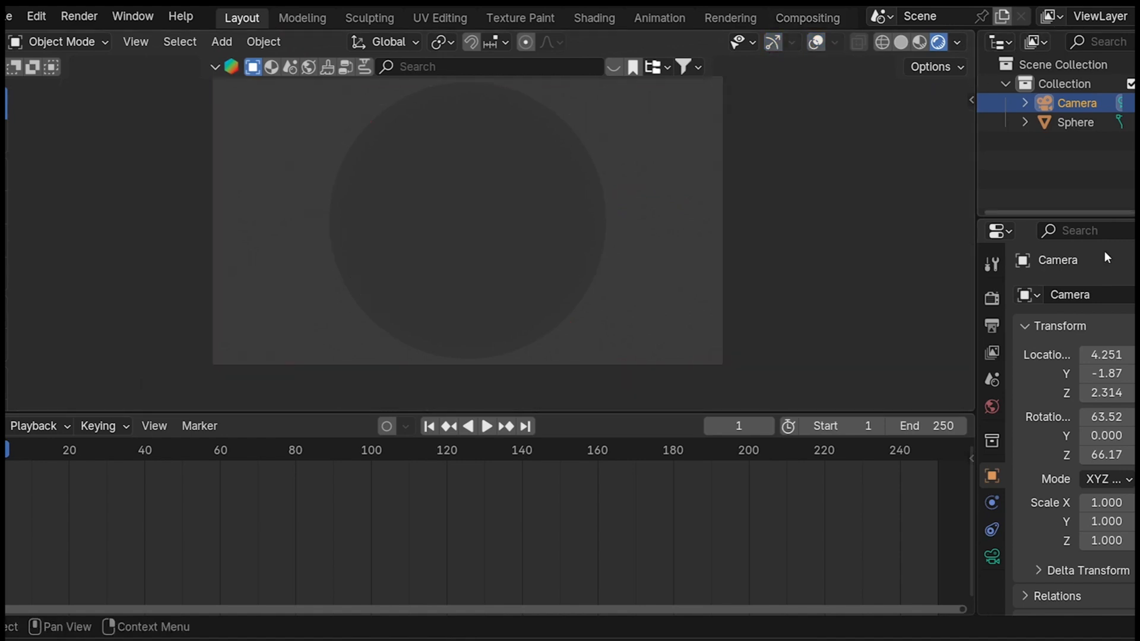
# - Set the world background color to pure black
pyautogui.click(1000, 407)
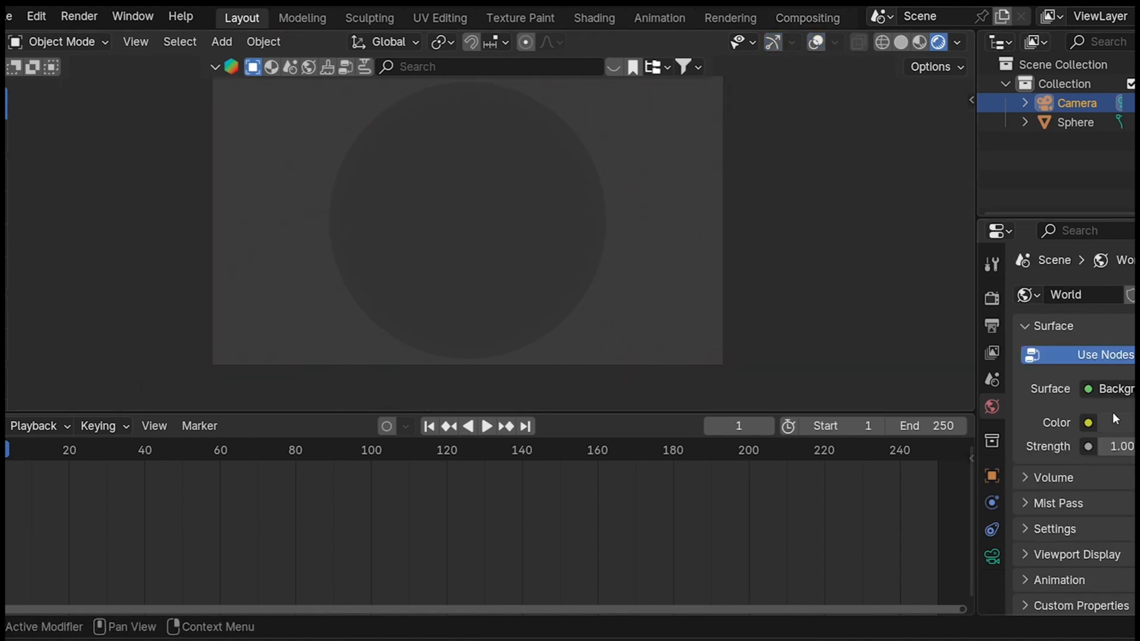
pyautogui.click(1115, 422)
pyautogui.click(1133, 258)
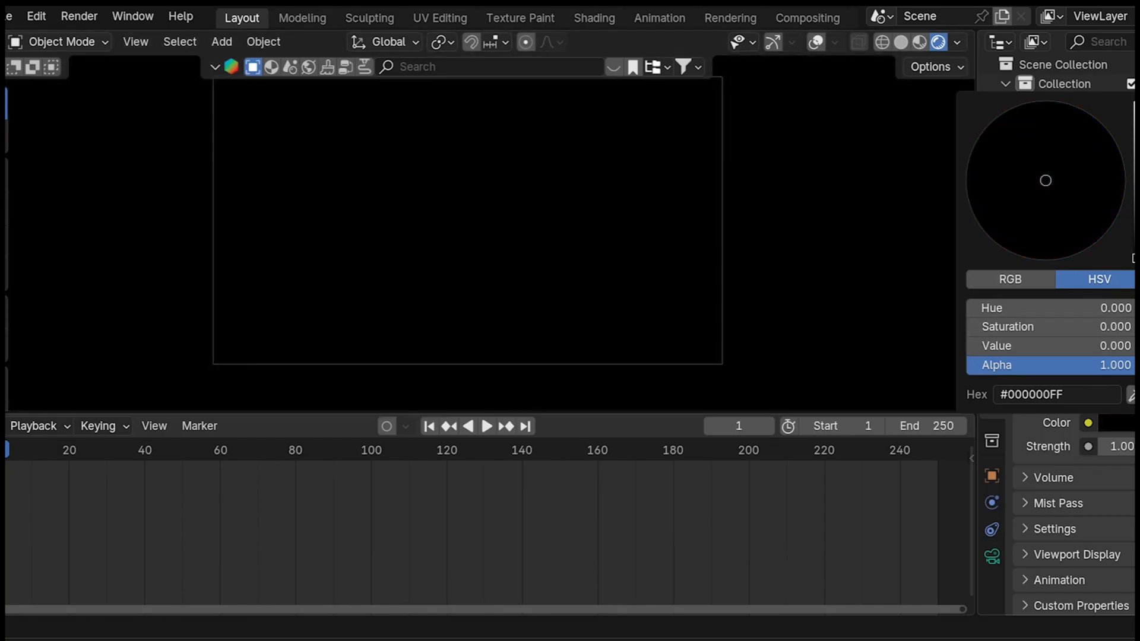
# - Change the timeline area to the Shader Editor and create a new material for the sphere
pyautogui.click(3, 427)
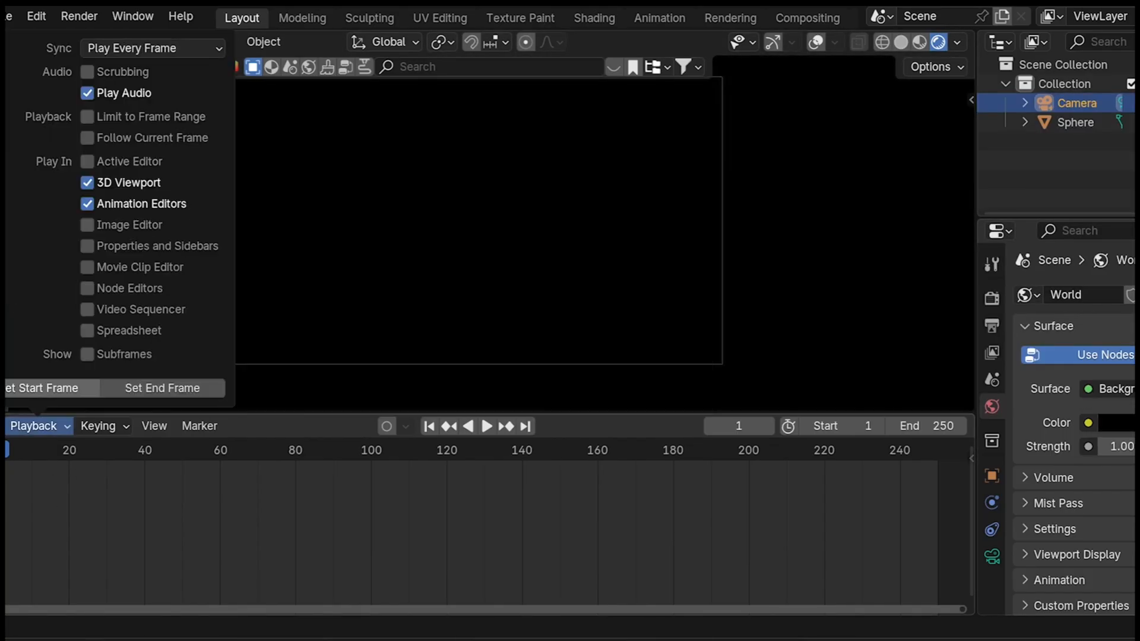
pyautogui.click(5, 426)
pyautogui.click(13, 362)
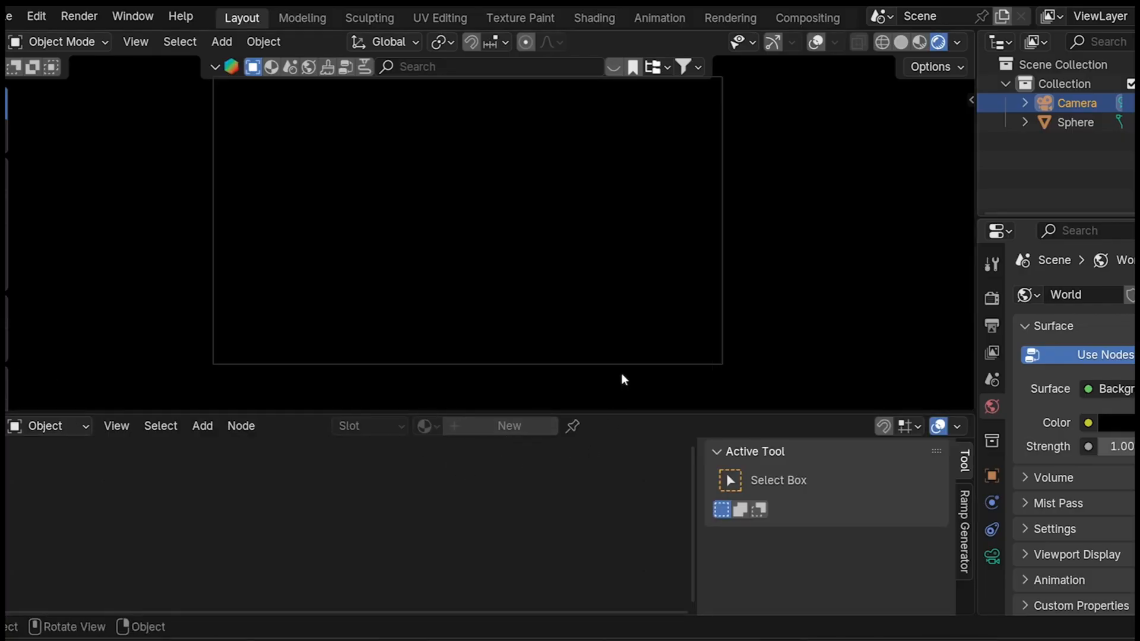
pyautogui.click(1075, 123)
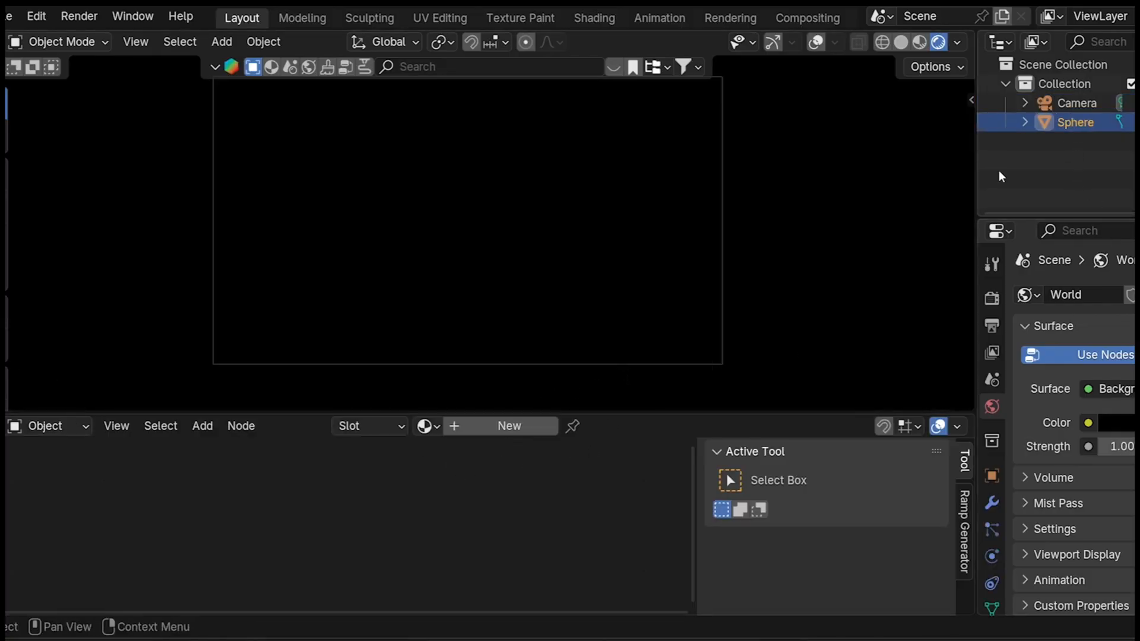
pyautogui.click(522, 426)
pyautogui.moveTo(524, 494); pyautogui.dragTo(635, 489, button='middle')
pyautogui.scroll(4, 419, 490)
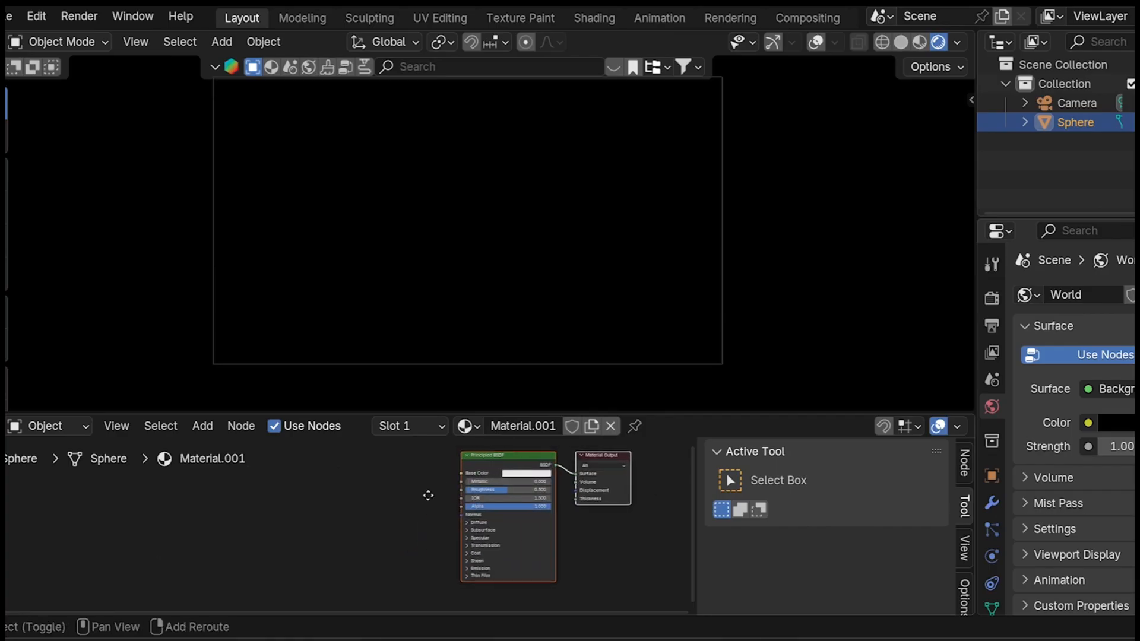
# - Replace the Principled BSDF with an Emission shader connected to the Material Output's Surface
pyautogui.click(473, 465)
pyautogui.press('x')
pyautogui.hotkey('shift', 'a')
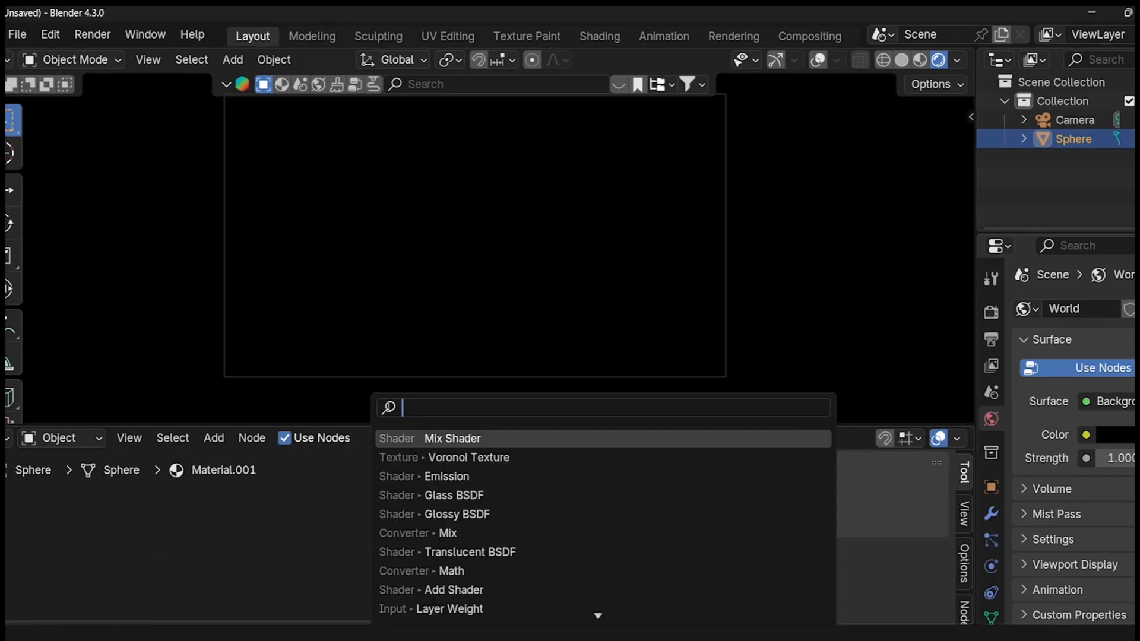
pyautogui.write('em')
pyautogui.press('Return')
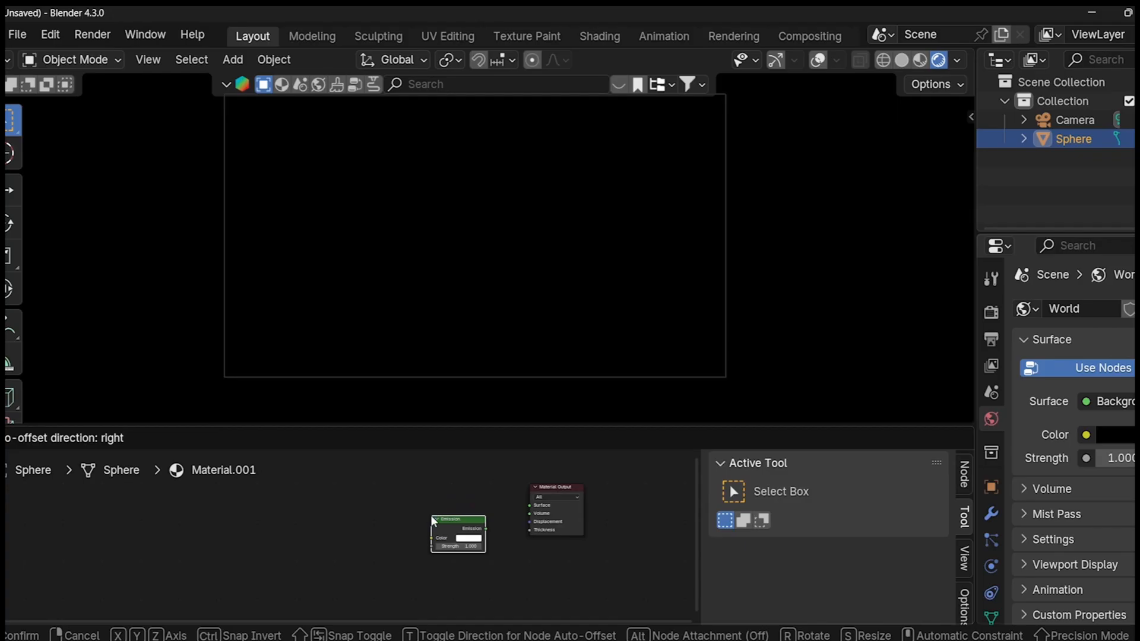
pyautogui.click(484, 537)
pyautogui.keyDown('ctrl'); pyautogui.keyDown('shift'); pyautogui.click(480, 530); pyautogui.keyUp('shift'); pyautogui.keyUp('ctrl')
pyautogui.scroll(2, 456, 528)
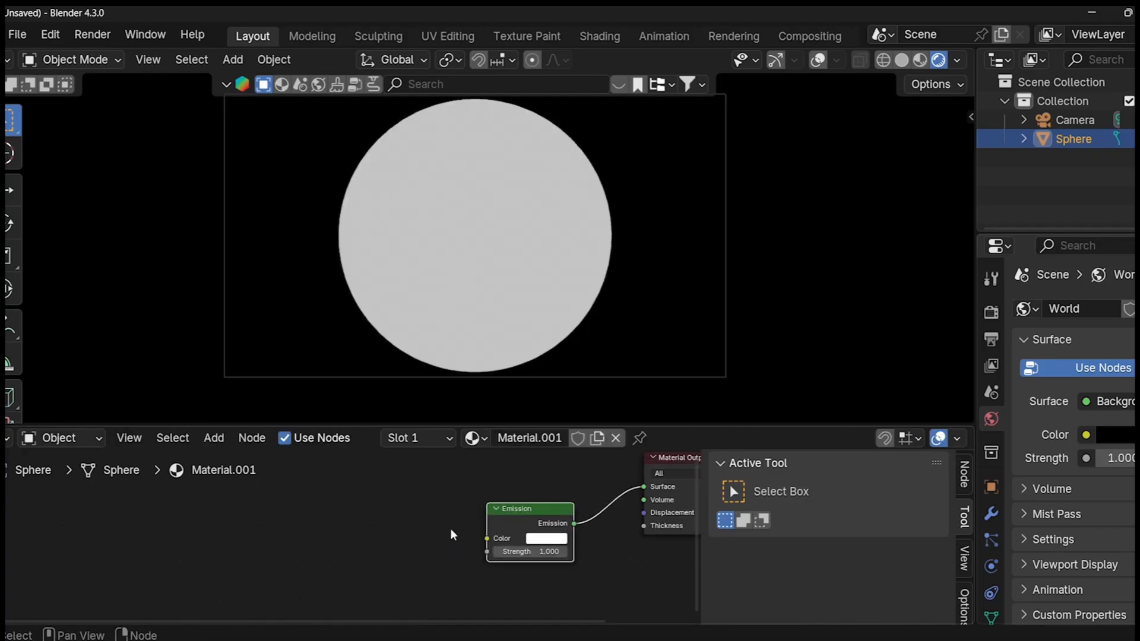
# - Add a Noise Texture before the Emission node, with Mapping and Texture Coordinate nodes attached
pyautogui.moveTo(440, 530); pyautogui.dragTo(407, 535, button='middle')
pyautogui.hotkey('shift', 'a')
pyautogui.write('noi')
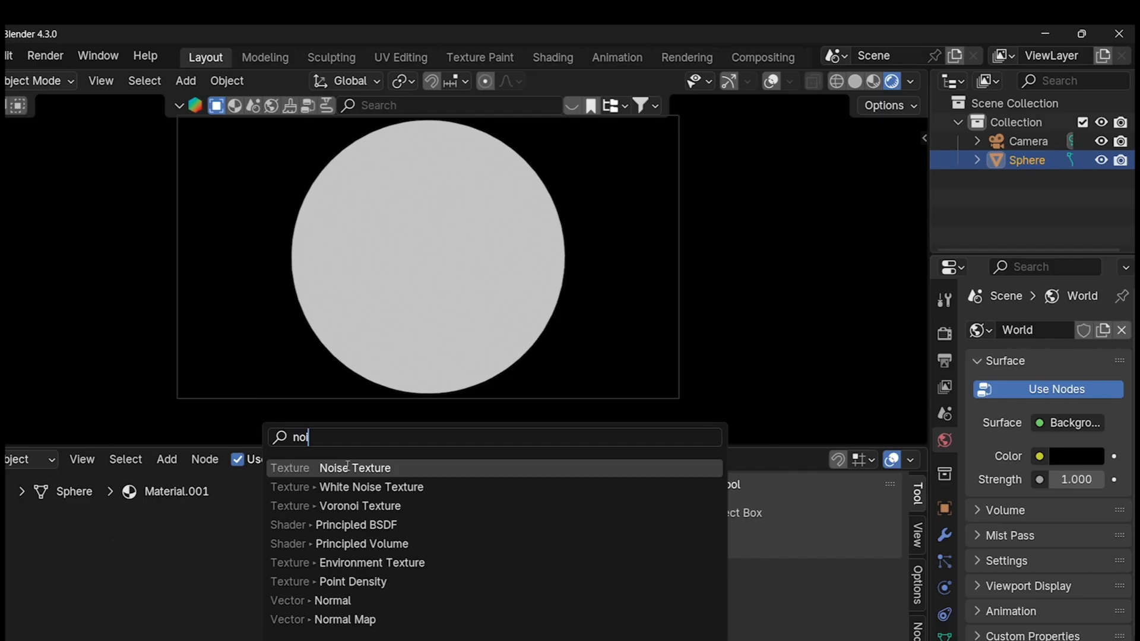
pyautogui.press('Return')
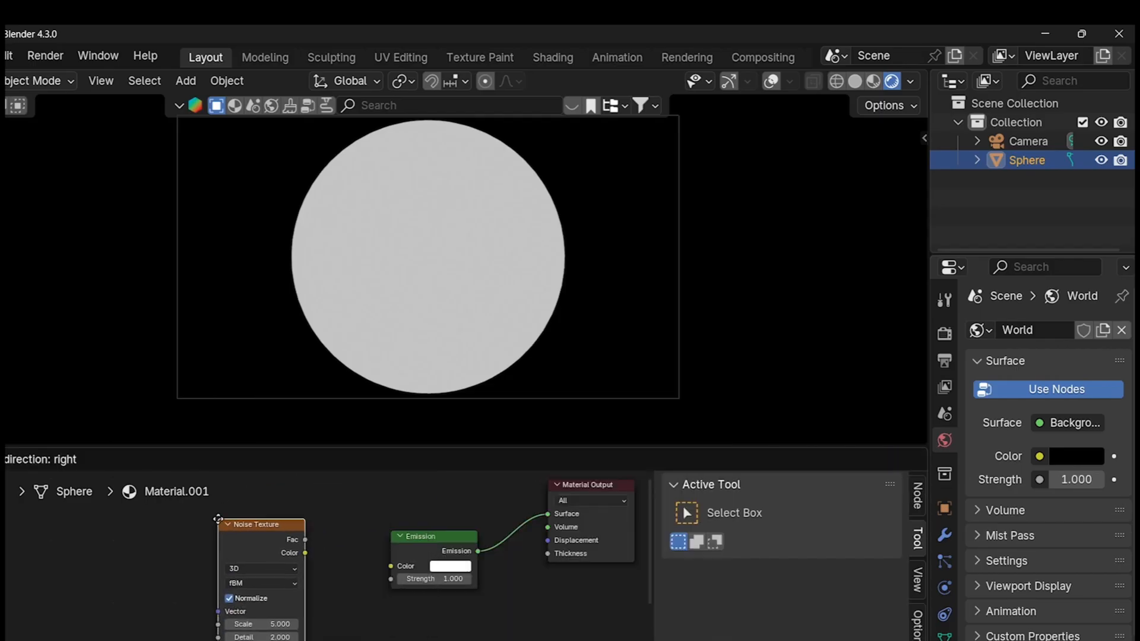
pyautogui.click(265, 534)
pyautogui.hotkey('ctrl', 't')
pyautogui.moveTo(265, 535); pyautogui.dragTo(259, 515)
# - Feed the Mapping node from the Object coordinates and move the three texture nodes away from Emission to make room
pyautogui.click(81, 597)
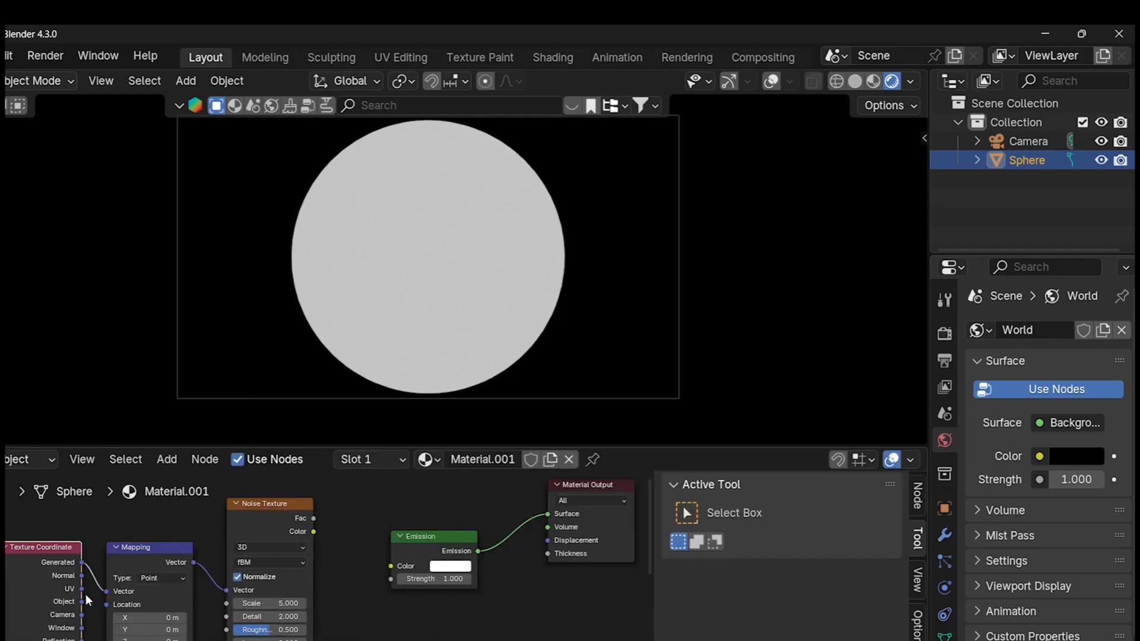
pyautogui.click(294, 513)
pyautogui.scroll(-2, 259, 540)
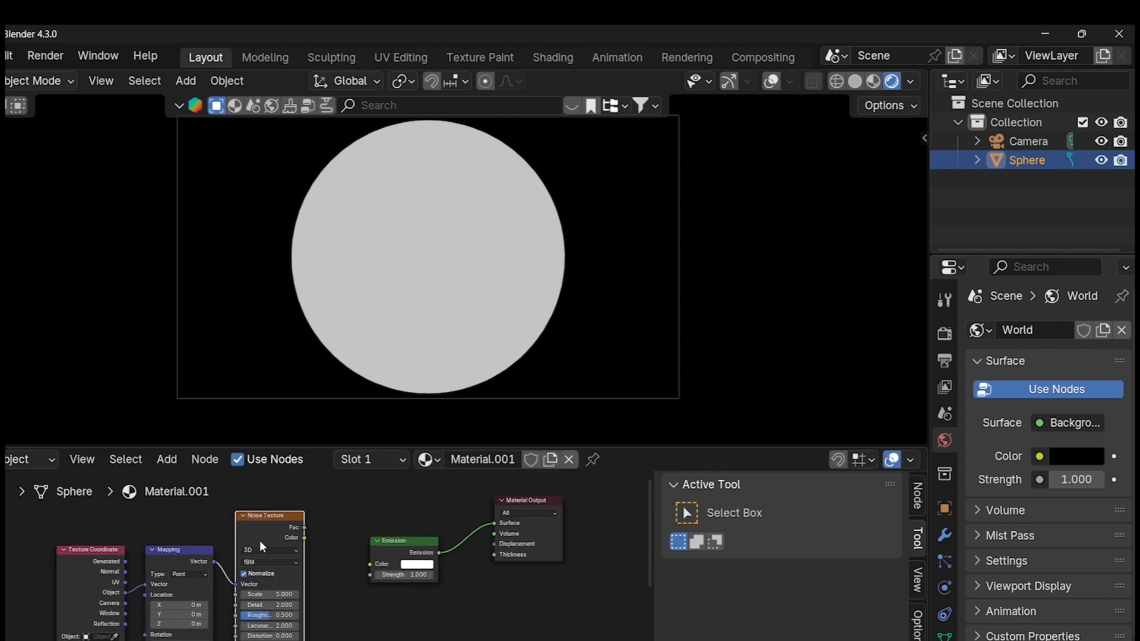
pyautogui.moveTo(348, 534); pyautogui.dragTo(109, 545)
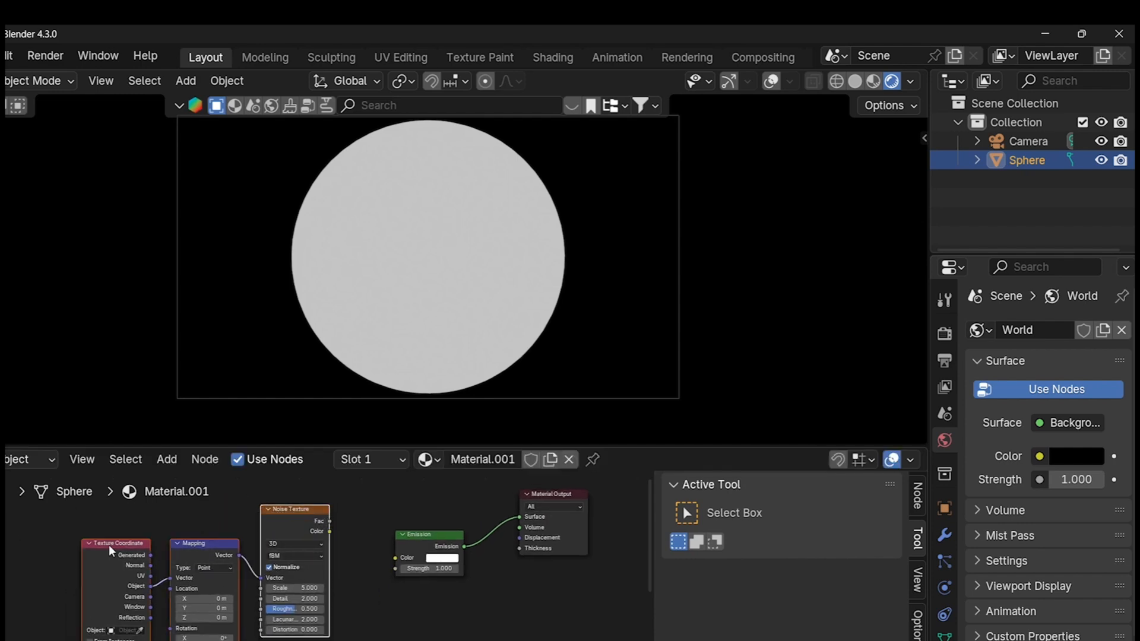
pyautogui.moveTo(287, 522); pyautogui.dragTo(212, 531)
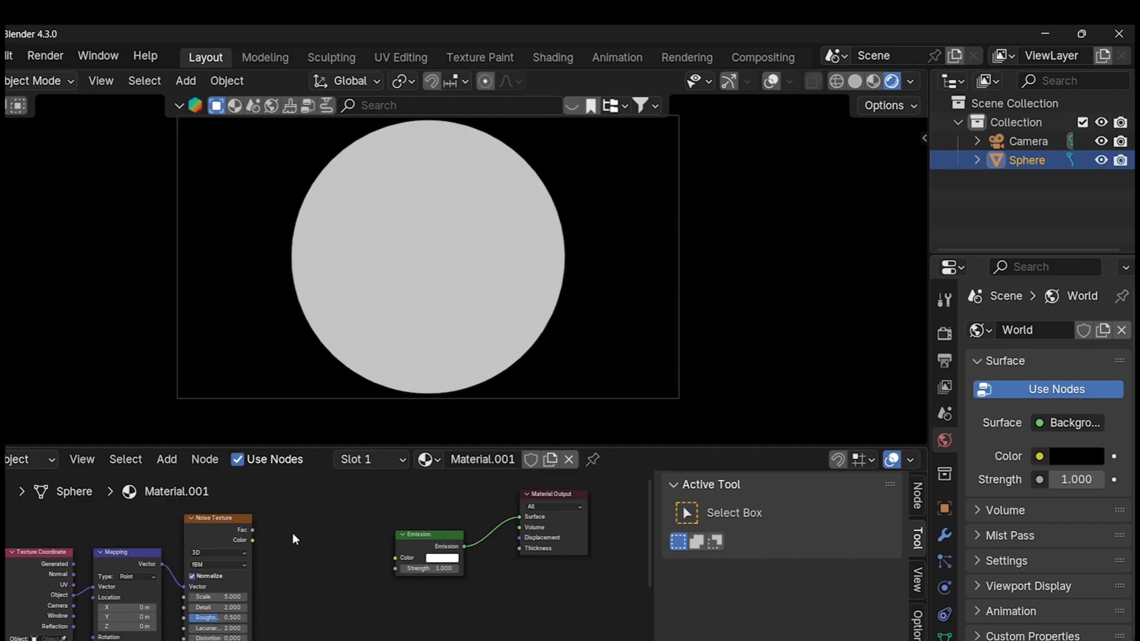
# - Add a Color Ramp driven by the Noise Texture's Fac and connect its Color output to the Emission Strength
pyautogui.hotkey('shift', 'a')
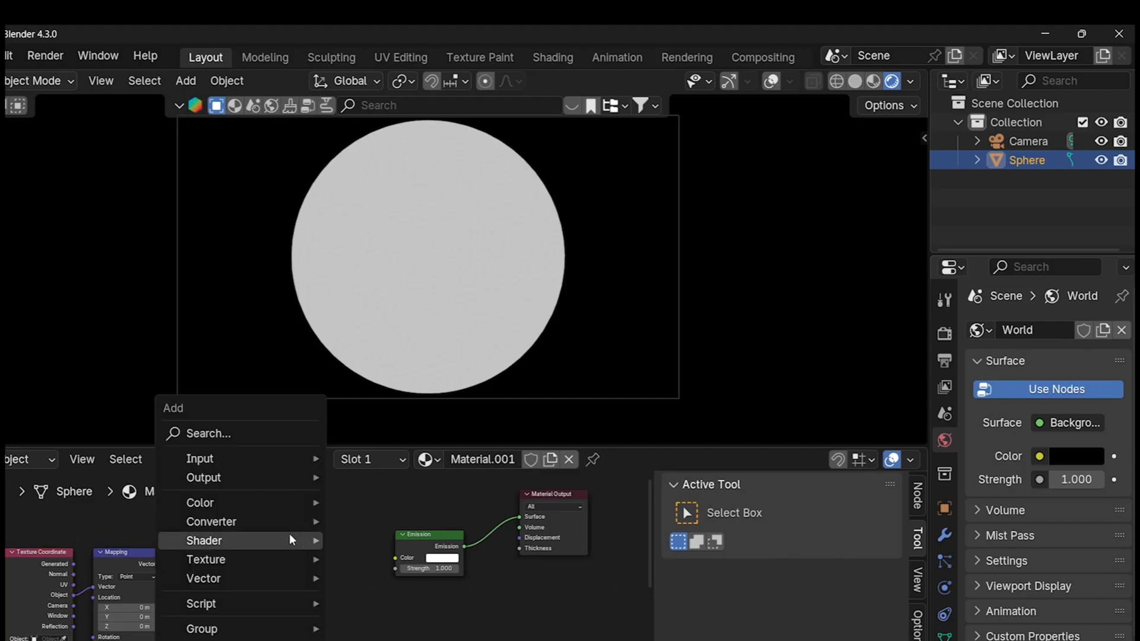
pyautogui.click(237, 430)
pyautogui.write('c')
pyautogui.click(339, 464)
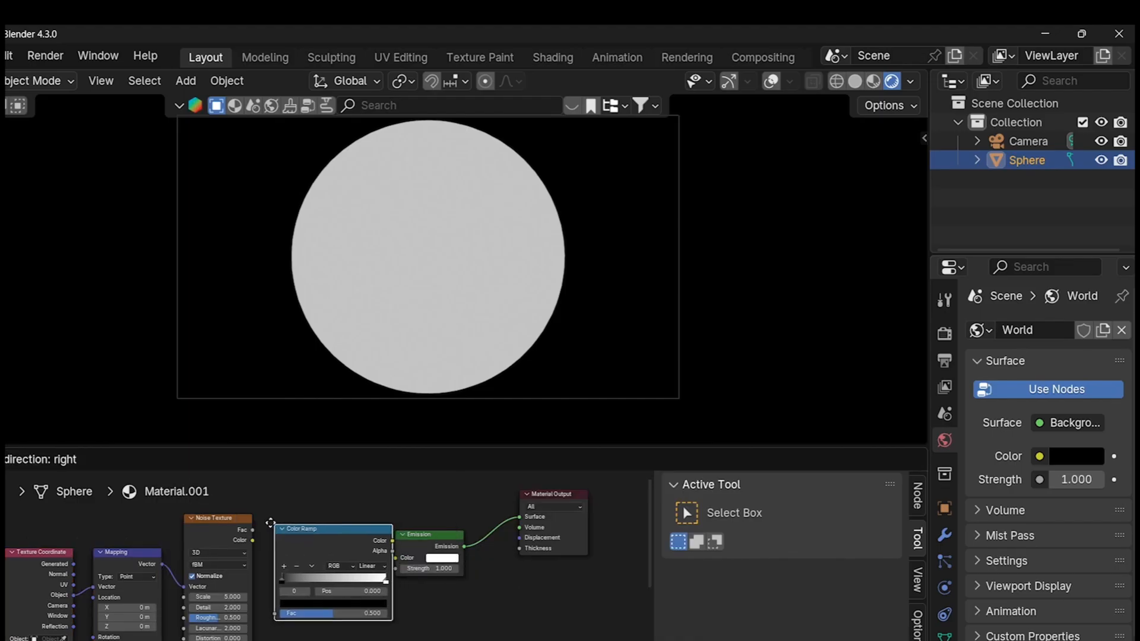
pyautogui.click(270, 524)
pyautogui.moveTo(254, 530); pyautogui.dragTo(309, 572)
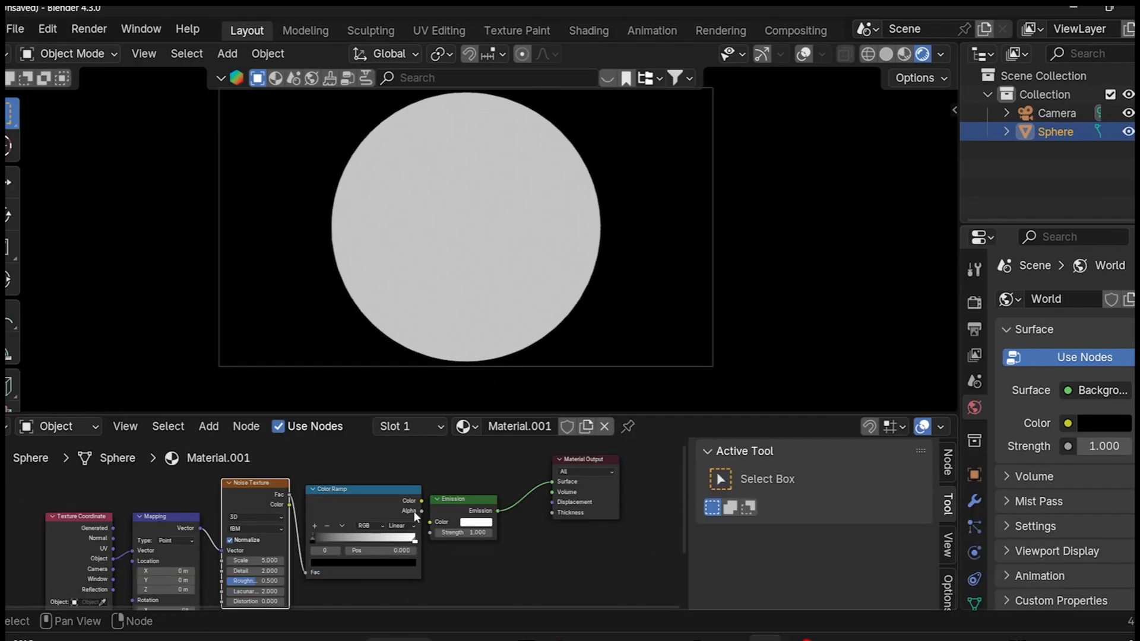
pyautogui.moveTo(420, 501); pyautogui.dragTo(430, 530)
pyautogui.moveTo(460, 501); pyautogui.dragTo(482, 498)
# - Set the Noise Texture's Scale to 6 and Detail to 12
pyautogui.keyDown('shift'); pyautogui.moveTo(283, 555); pyautogui.dragTo(343, 514, button='middle'); pyautogui.keyUp('shift')
pyautogui.scroll(4, 380, 522)
pyautogui.scroll(4, 357, 543)
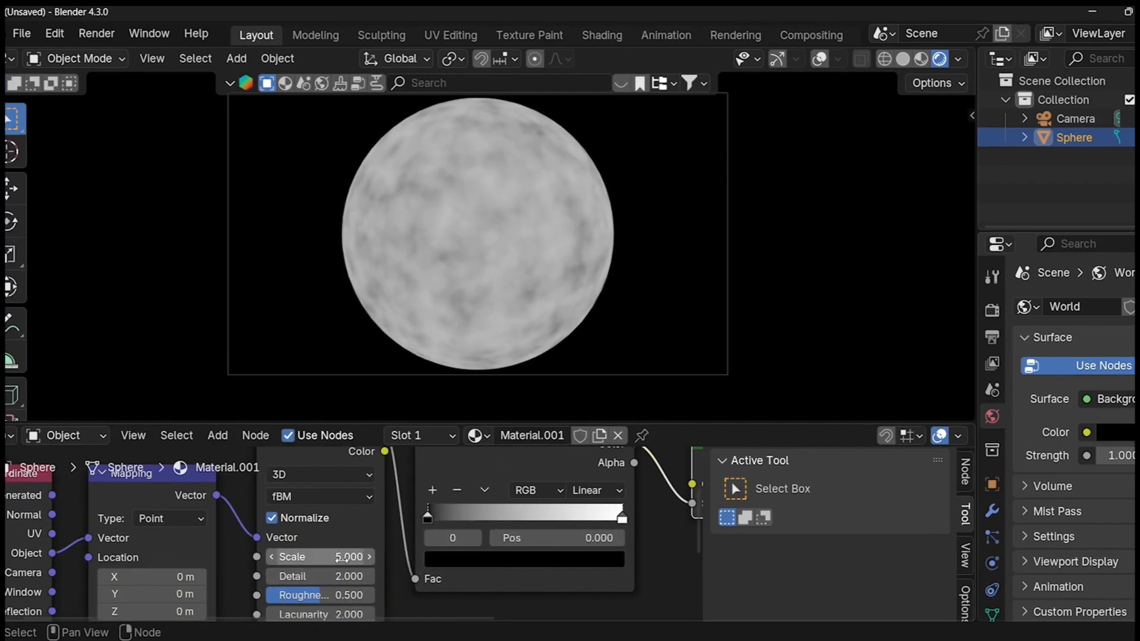
pyautogui.click(338, 557)
pyautogui.write('6')
pyautogui.press('Return')
pyautogui.keyDown('shift'); pyautogui.moveTo(337, 558); pyautogui.dragTo(333, 533, button='middle'); pyautogui.keyUp('shift')
pyautogui.click(334, 543)
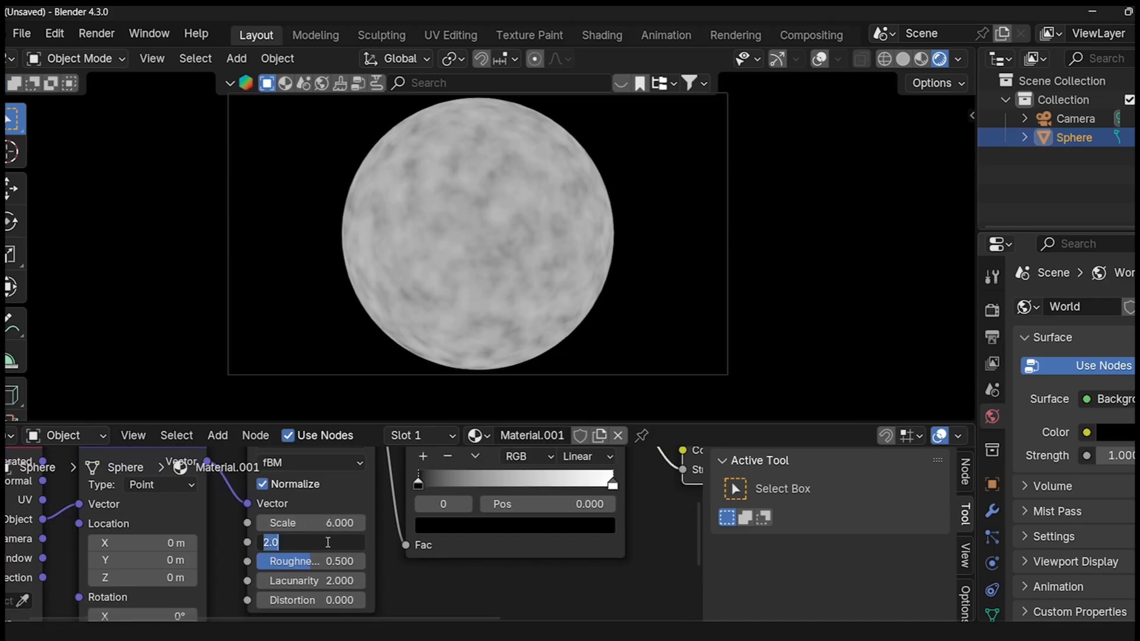
pyautogui.write('12')
pyautogui.press('Return')
# - Set the Noise Texture's Roughness to 0.45 and Distortion to 1.2
pyautogui.moveTo(328, 542); pyautogui.dragTo(325, 539, button='middle')
pyautogui.click(326, 538)
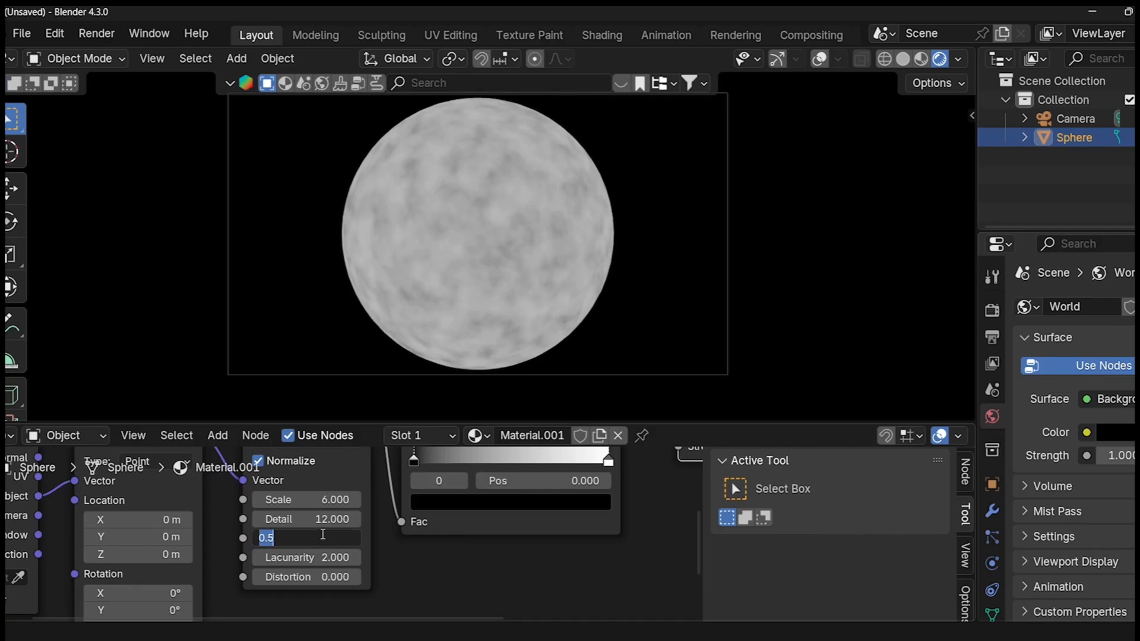
pyautogui.write('.45')
pyautogui.press('Return')
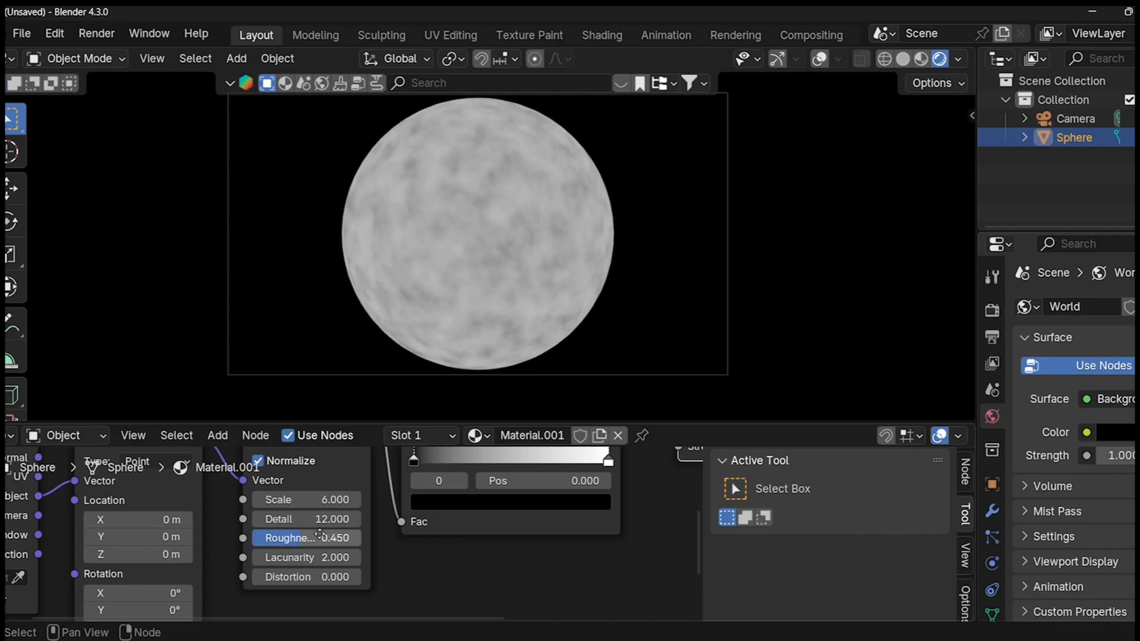
pyautogui.moveTo(322, 533); pyautogui.dragTo(315, 511, button='middle')
pyautogui.click(312, 553)
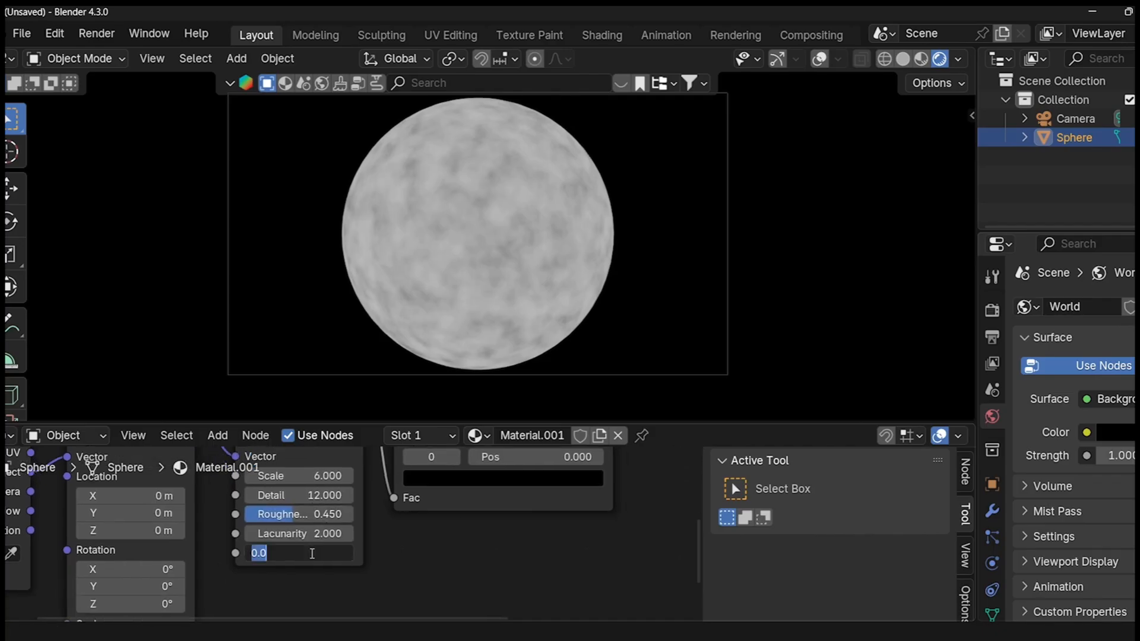
pyautogui.write('1.2')
pyautogui.press('Return')
pyautogui.scroll(-3, 419, 568)
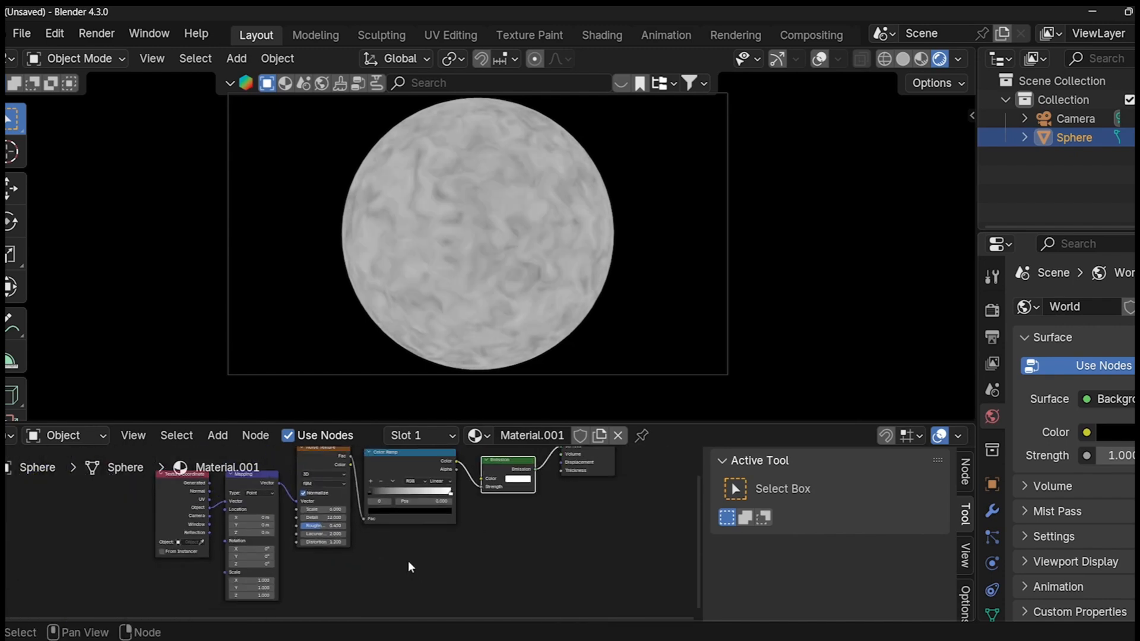
# - Duplicate the Noise Texture node, place the copy below the original and connect the Mapping node's Vector output to it
pyautogui.moveTo(408, 561); pyautogui.dragTo(396, 571, button='middle')
pyautogui.scroll(-1, 373, 572)
pyautogui.moveTo(260, 579); pyautogui.dragTo(312, 486)
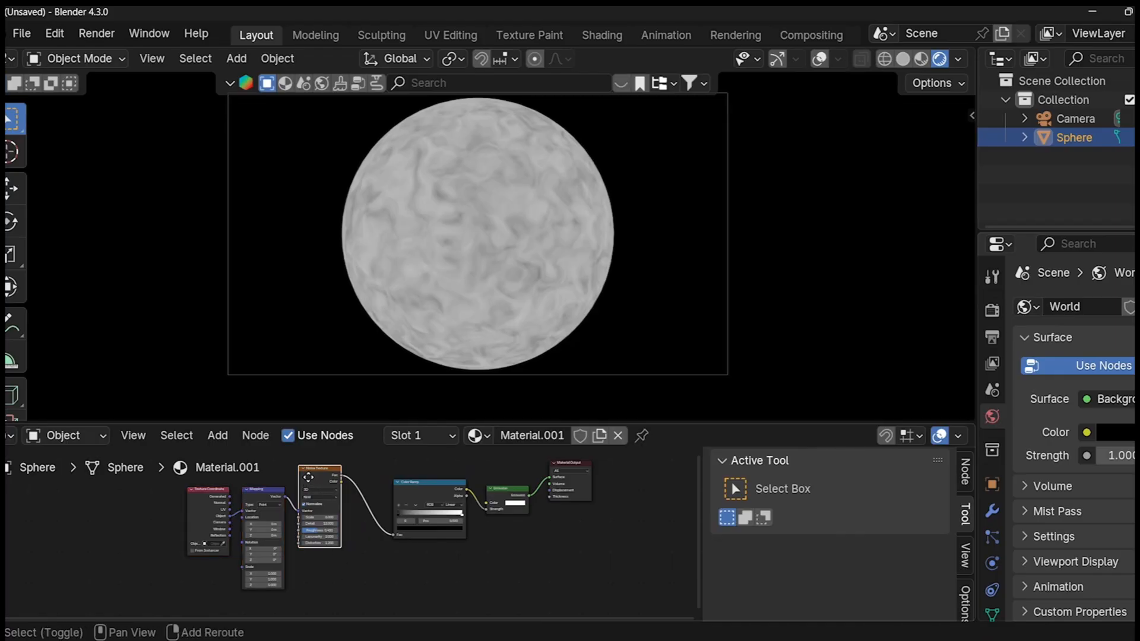
pyautogui.hotkey('shift', 'd')
pyautogui.click(334, 558)
pyautogui.moveTo(334, 558); pyautogui.dragTo(370, 526, button='middle')
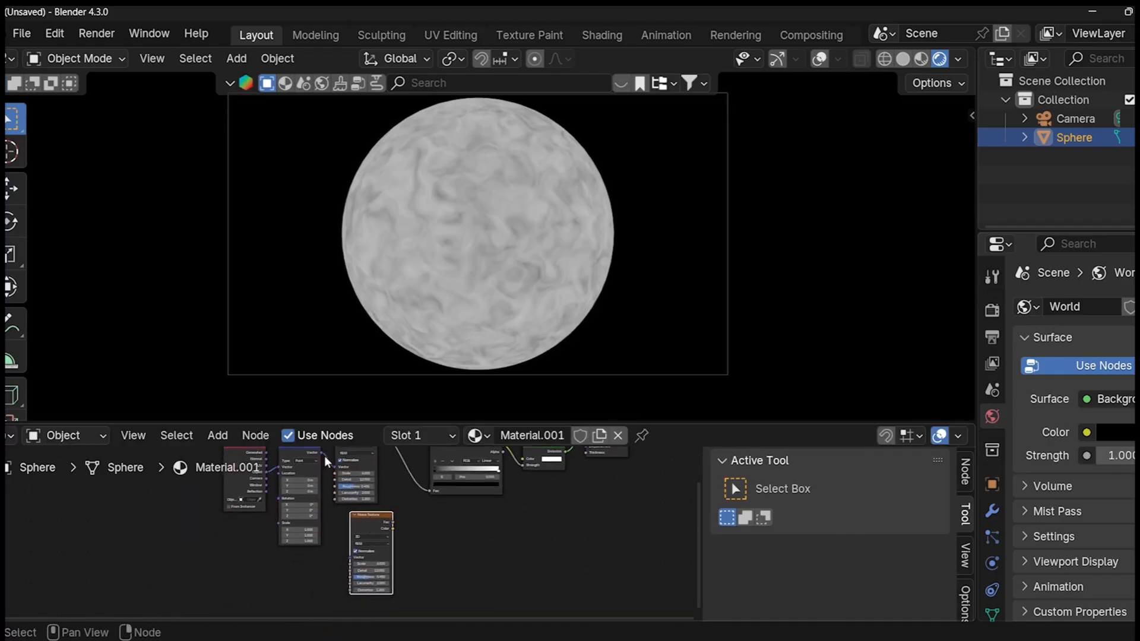
pyautogui.moveTo(321, 454); pyautogui.dragTo(347, 560)
# - Set the duplicated Noise Texture's Scale to 12 and Detail to 15
pyautogui.scroll(3, 373, 541)
pyautogui.scroll(2, 387, 542)
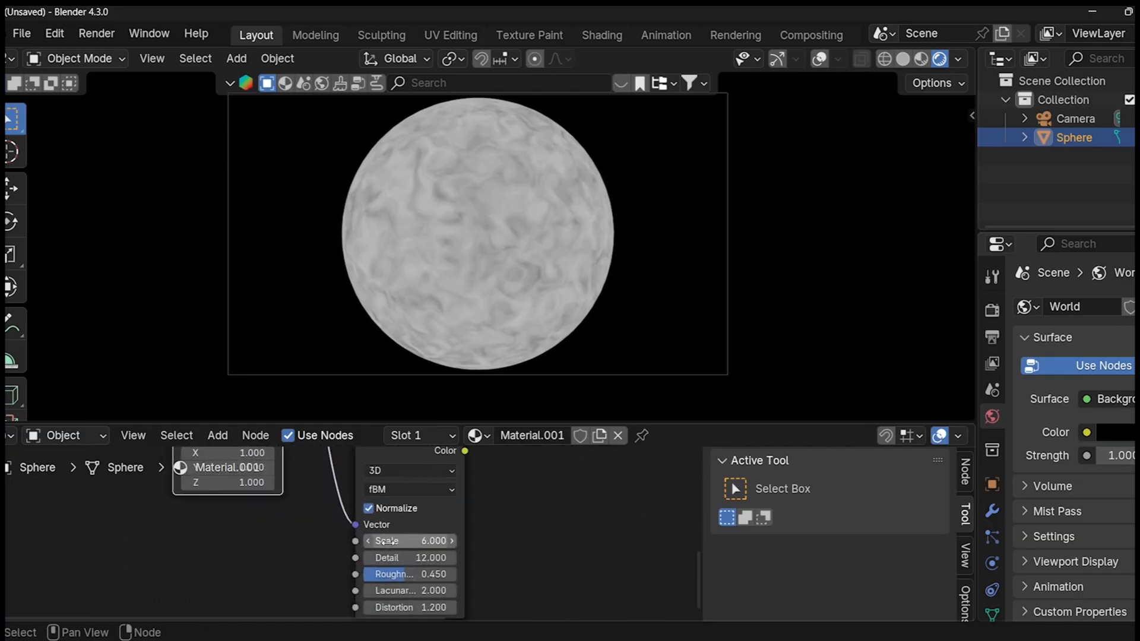
pyautogui.scroll(3, 398, 542)
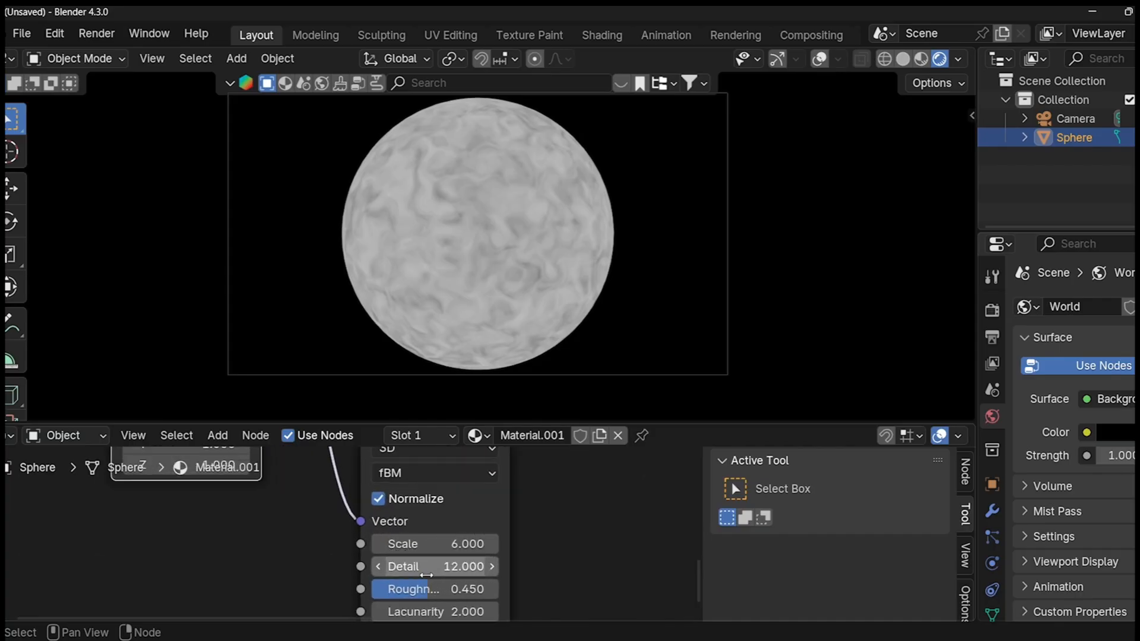
pyautogui.click(440, 497)
pyautogui.write('1')
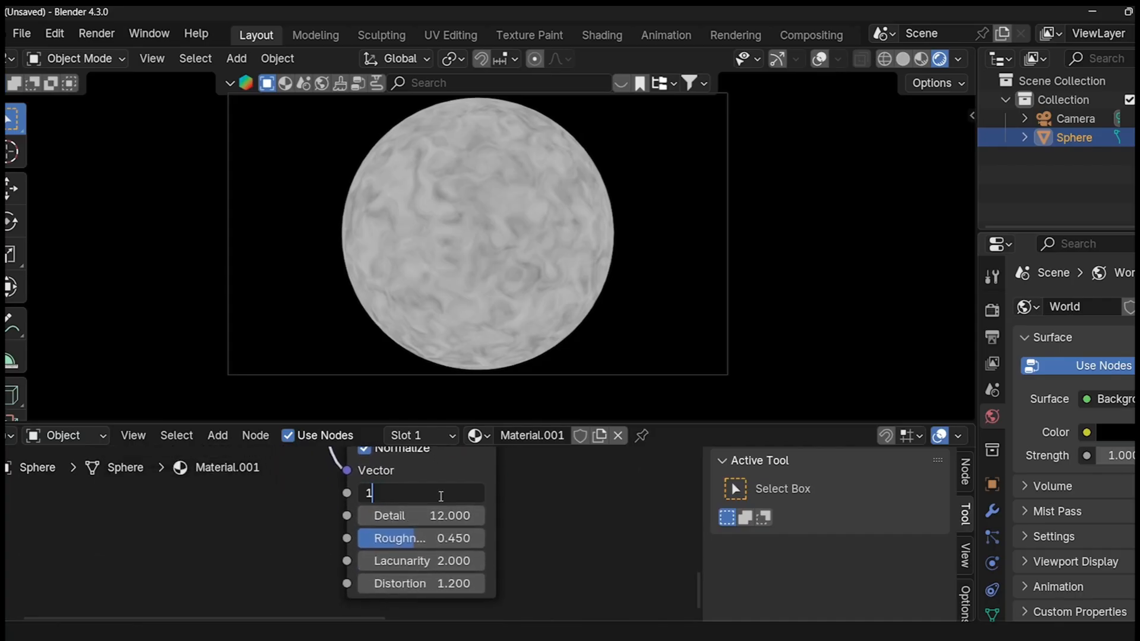
pyautogui.write('2')
pyautogui.press('Return')
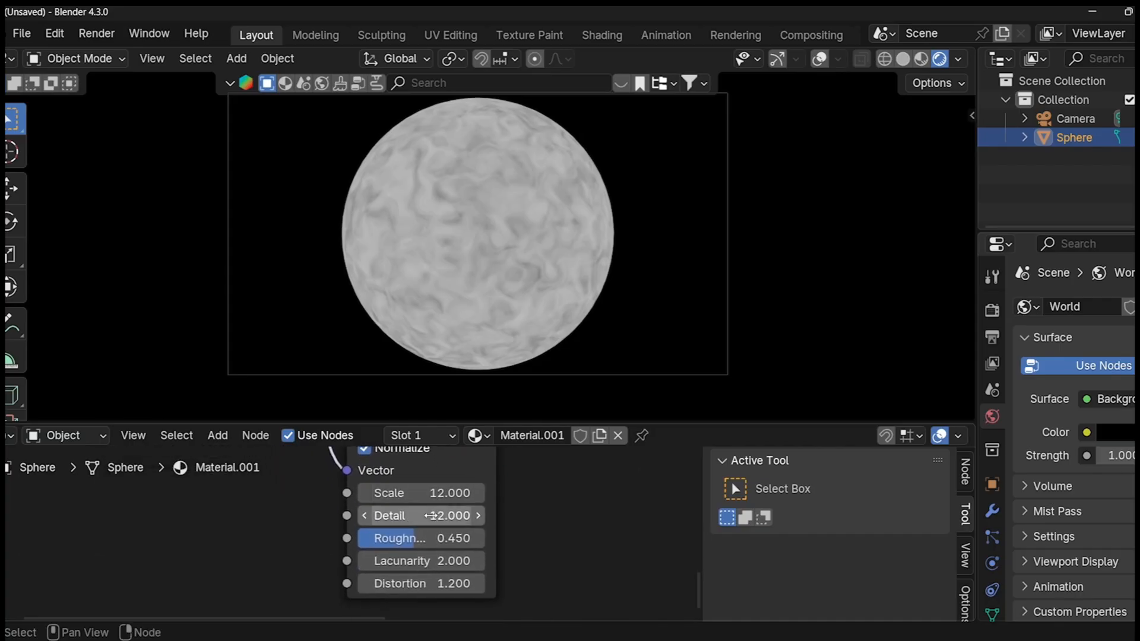
pyautogui.click(432, 515)
pyautogui.write('15')
pyautogui.press('Return')
pyautogui.click(450, 539)
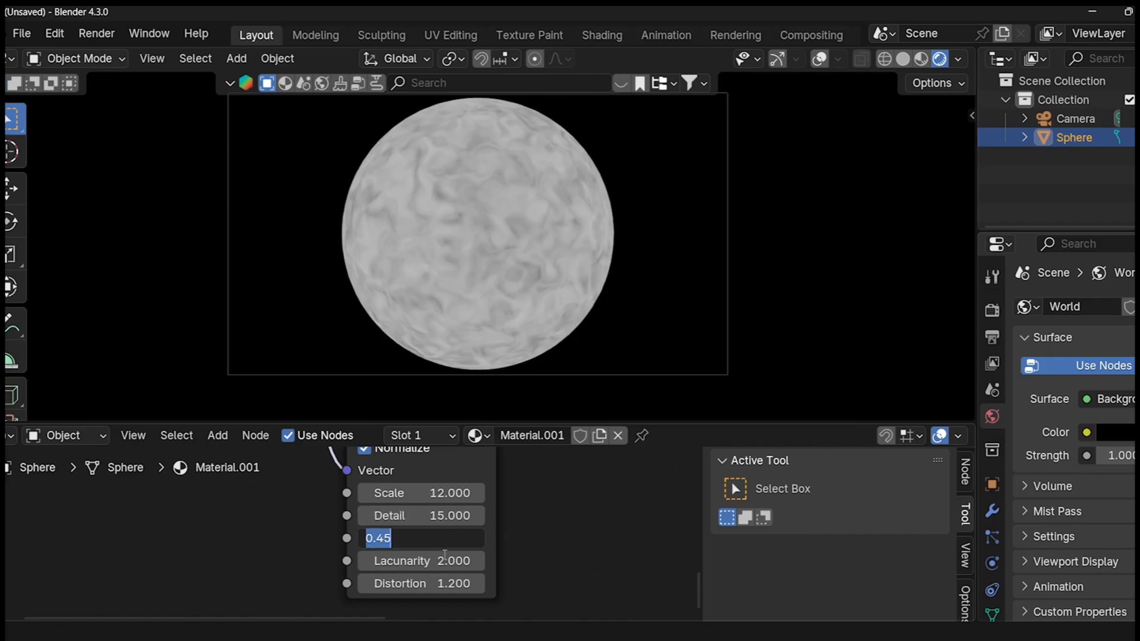
pyautogui.press('Return')
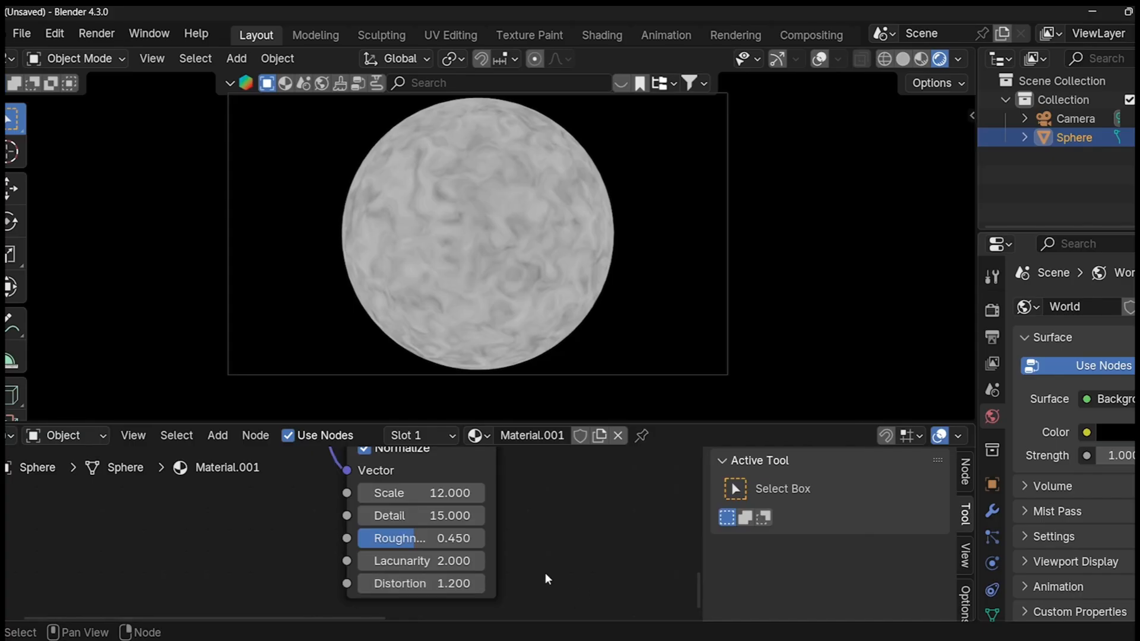
# - Combine both Noise Textures through a Mix node feeding the Color Ramp's Fac, and place the expanded Mix node below the ramp
pyautogui.scroll(-5, 447, 582)
pyautogui.scroll(-3, 438, 570)
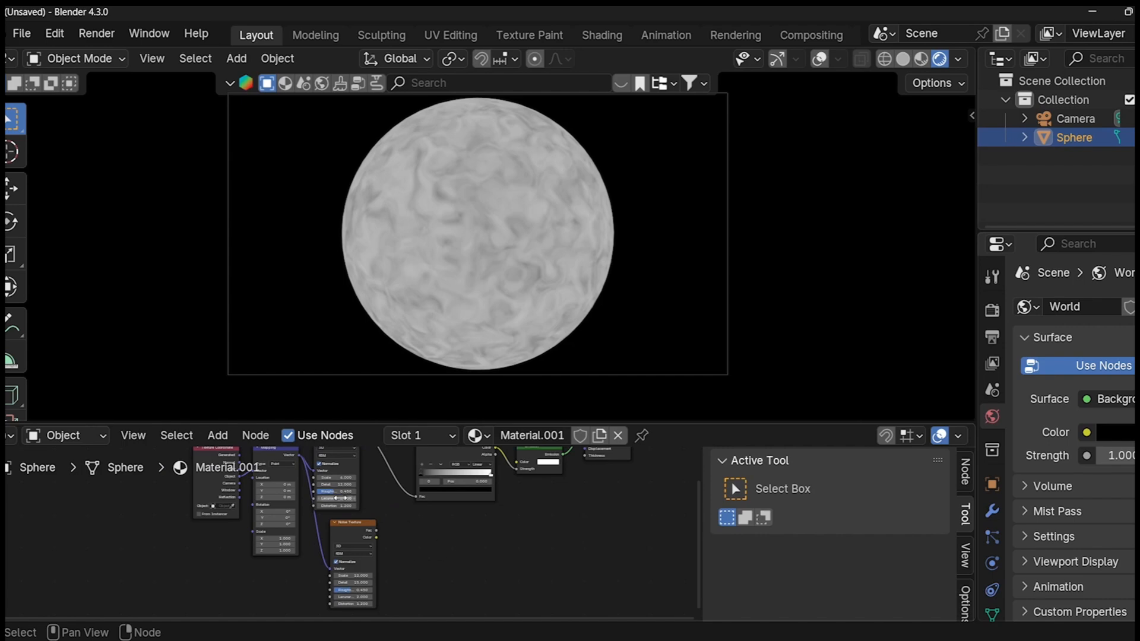
pyautogui.keyDown('ctrl'); pyautogui.keyDown('shift'); pyautogui.moveTo(347, 466); pyautogui.dragTo(365, 541, button='right'); pyautogui.keyUp('shift'); pyautogui.keyUp('ctrl')
pyautogui.moveTo(425, 523); pyautogui.dragTo(433, 538, button='middle')
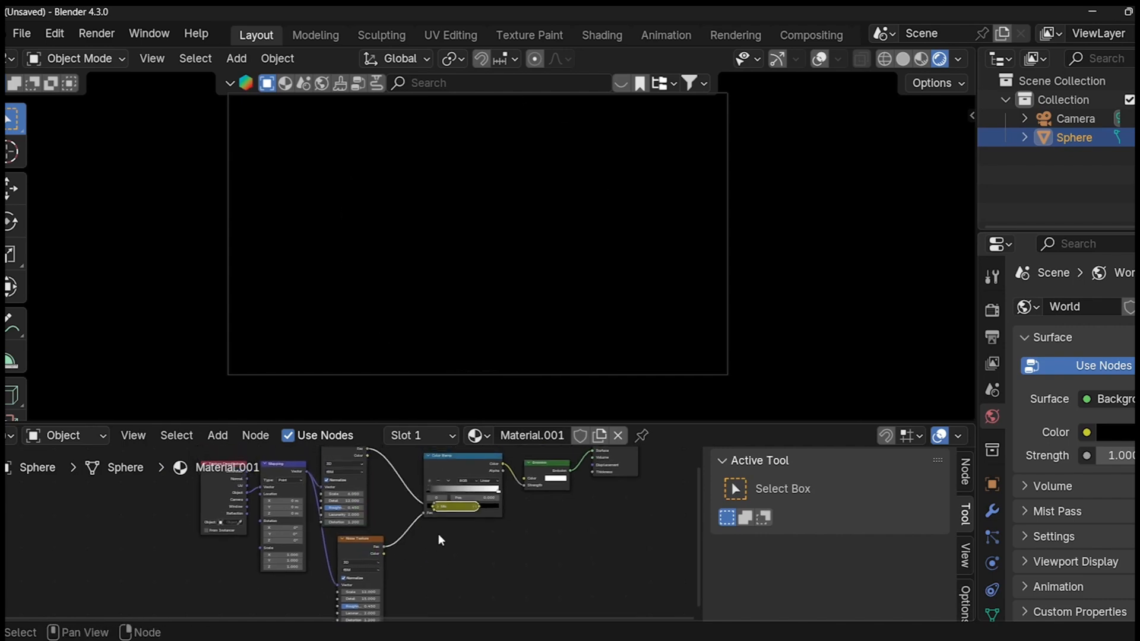
pyautogui.moveTo(447, 510); pyautogui.dragTo(398, 542)
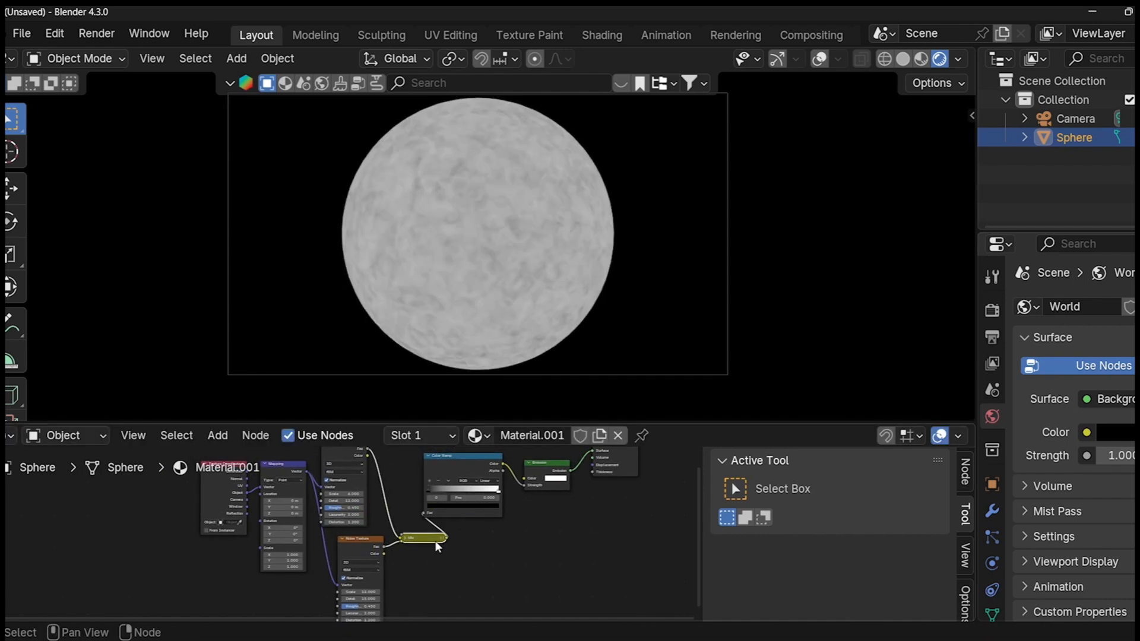
pyautogui.click(404, 539)
pyautogui.scroll(3, 383, 526)
pyautogui.keyDown('shift'); pyautogui.moveTo(375, 523); pyautogui.dragTo(410, 539, button='middle'); pyautogui.keyUp('shift')
pyautogui.scroll(-5, 405, 537)
pyautogui.keyDown('shift'); pyautogui.moveTo(447, 611); pyautogui.dragTo(374, 458, button='middle'); pyautogui.keyUp('shift')
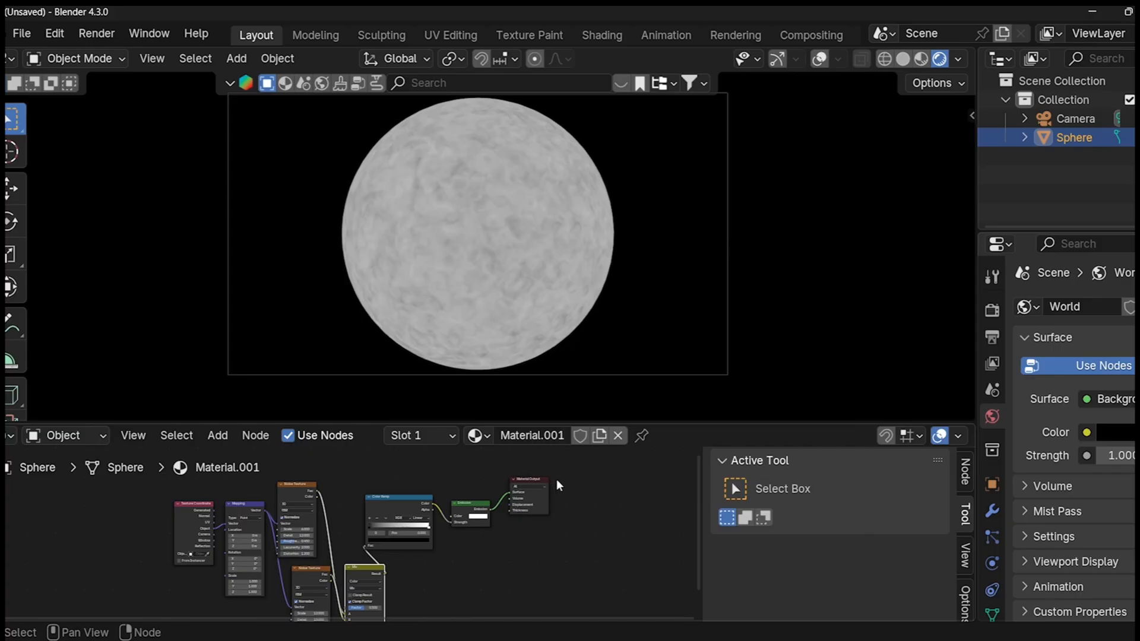
# - Change the Color Ramp's first stop from black to a dark navy blue
pyautogui.moveTo(554, 483); pyautogui.dragTo(548, 526, button='middle')
pyautogui.scroll(7, 511, 548)
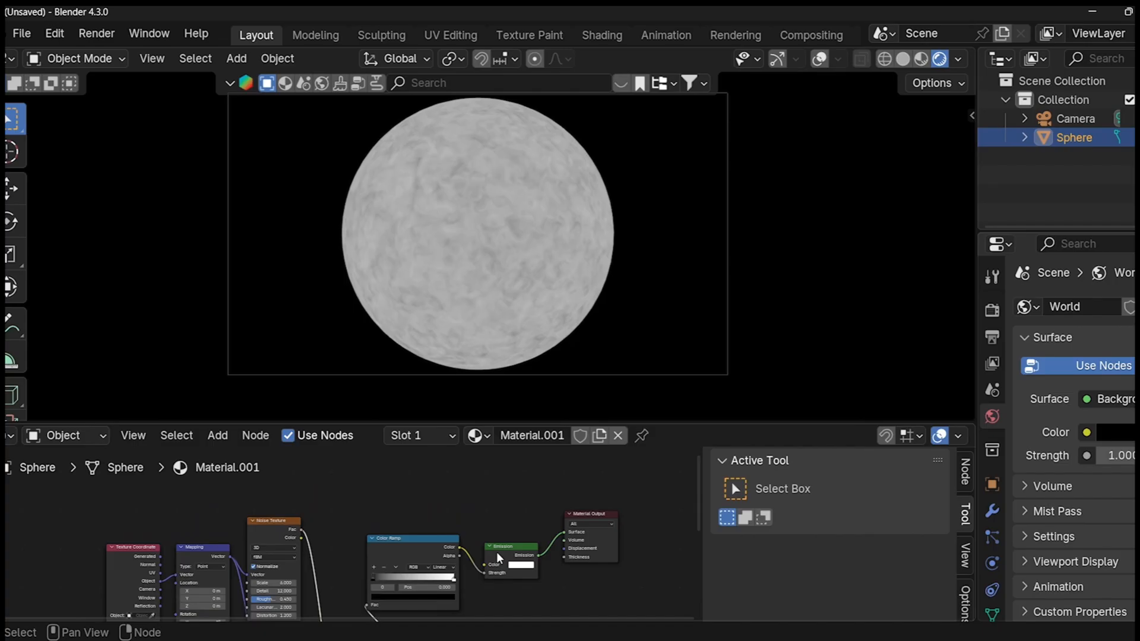
pyautogui.moveTo(465, 551)
pyautogui.mouseDown(button='middle')
pyautogui.moveTo(458, 538)
pyautogui.moveTo(395, 526)
pyautogui.moveTo(449, 536)
pyautogui.mouseUp(button='middle')
pyautogui.scroll(-1, 454, 522)
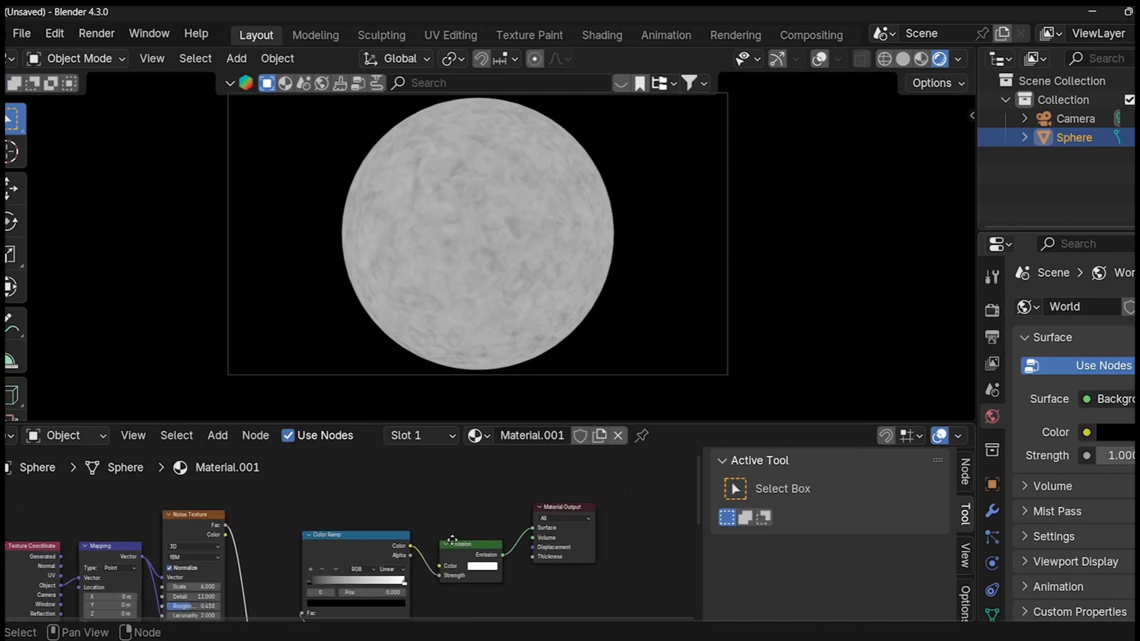
pyautogui.scroll(4, 432, 563)
pyautogui.moveTo(417, 572); pyautogui.dragTo(482, 497, button='middle')
pyautogui.scroll(4, 410, 522)
pyautogui.moveTo(410, 521); pyautogui.dragTo(442, 510, button='middle')
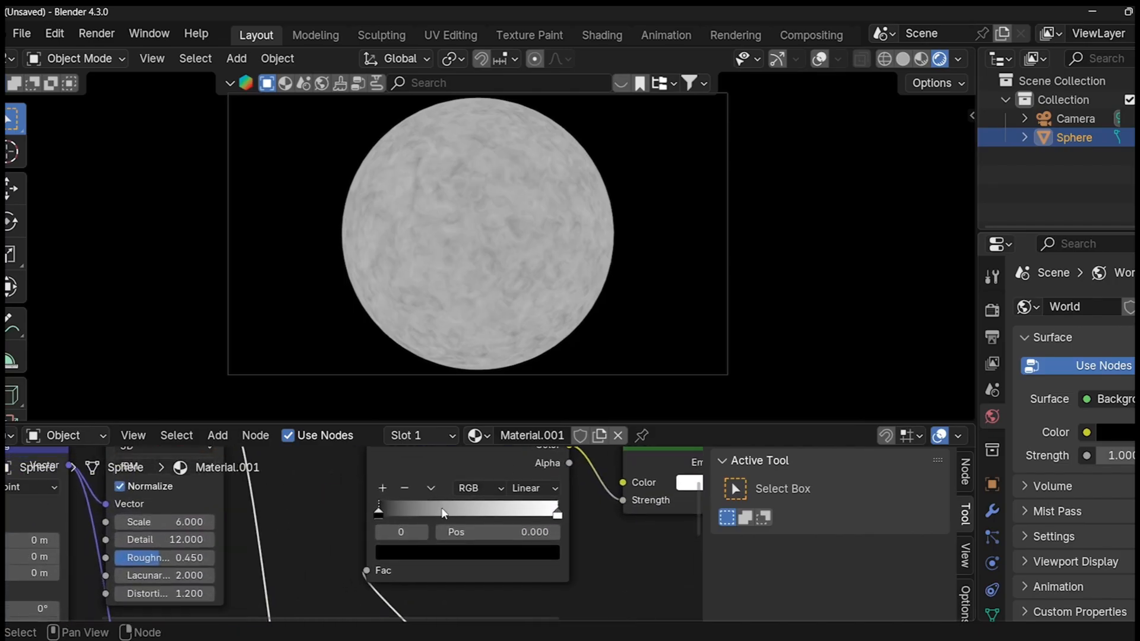
pyautogui.scroll(2, 419, 504)
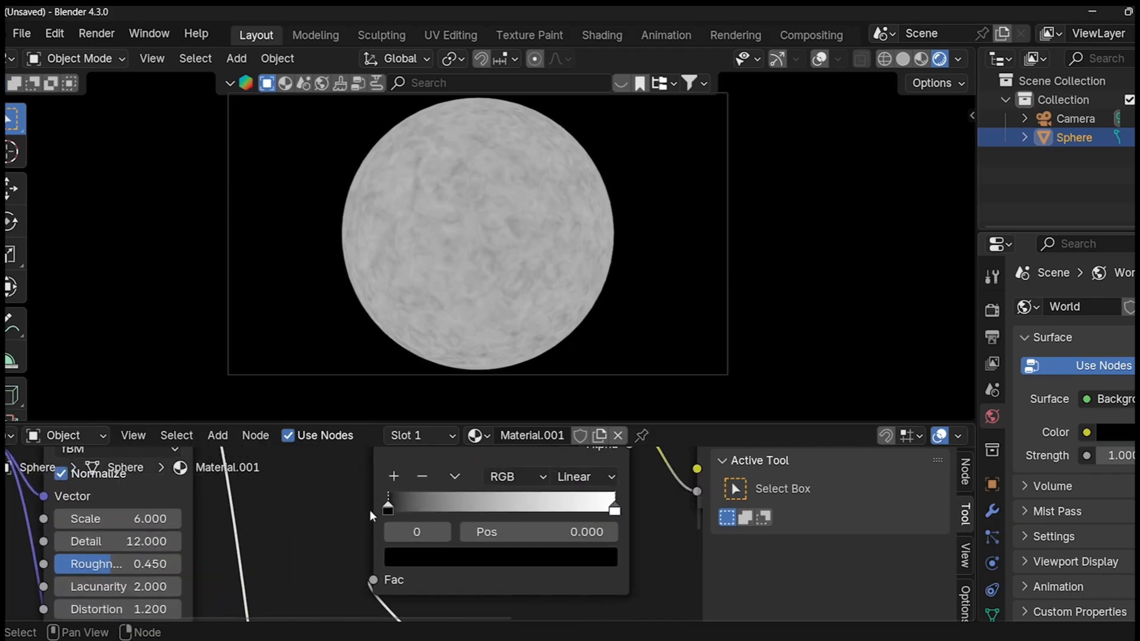
pyautogui.click(449, 558)
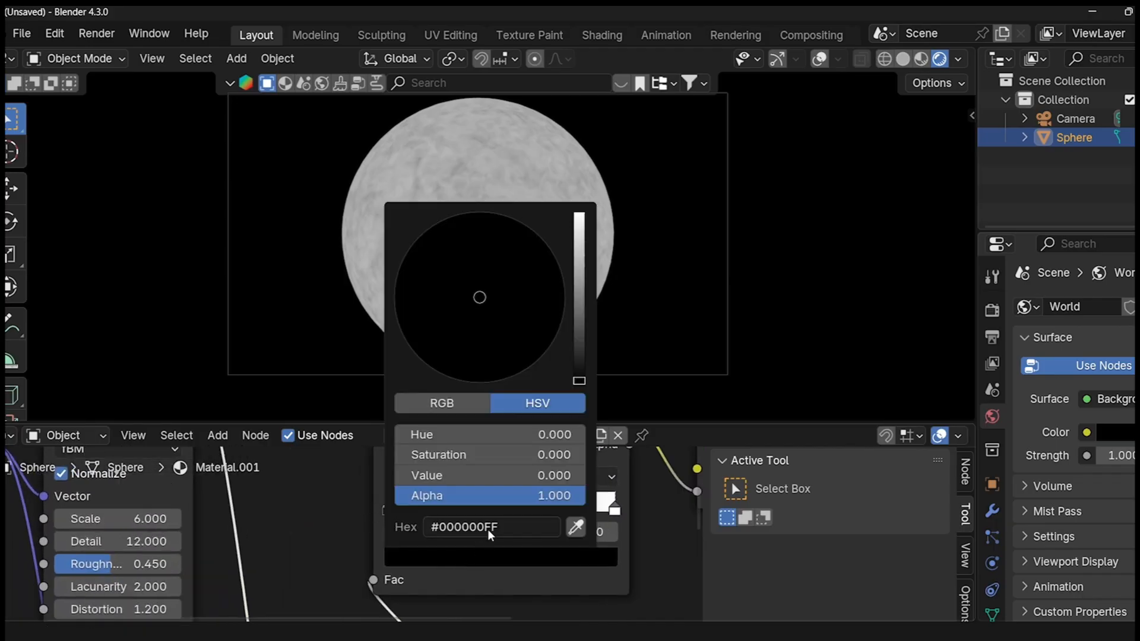
pyautogui.moveTo(578, 378); pyautogui.dragTo(578, 351)
pyautogui.moveTo(513, 289); pyautogui.dragTo(557, 258)
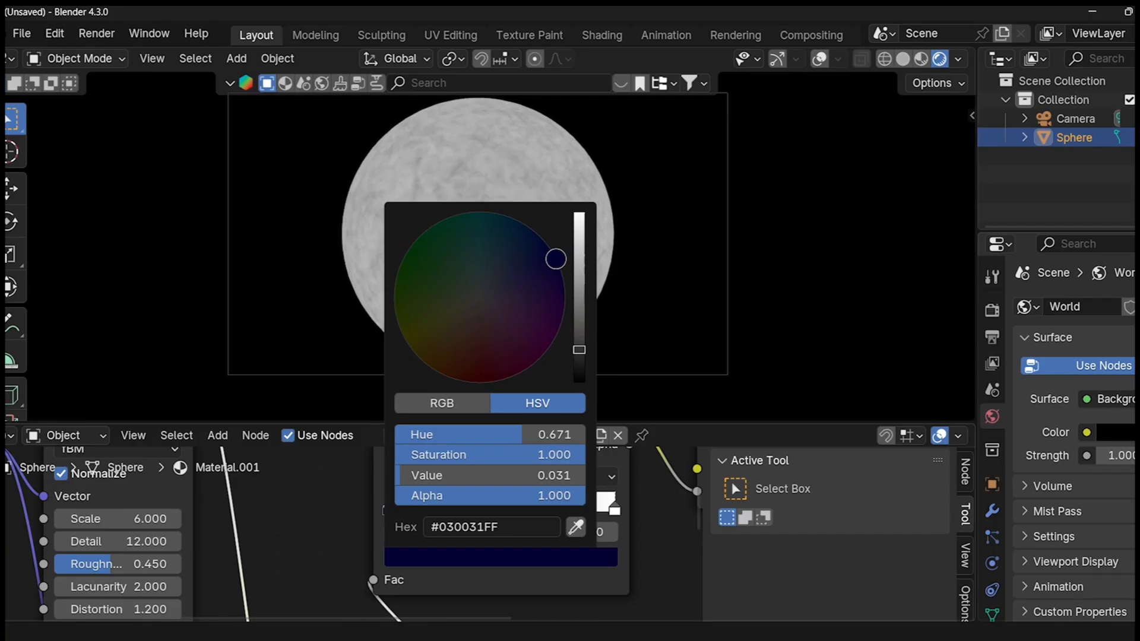
pyautogui.moveTo(578, 351); pyautogui.dragTo(578, 301)
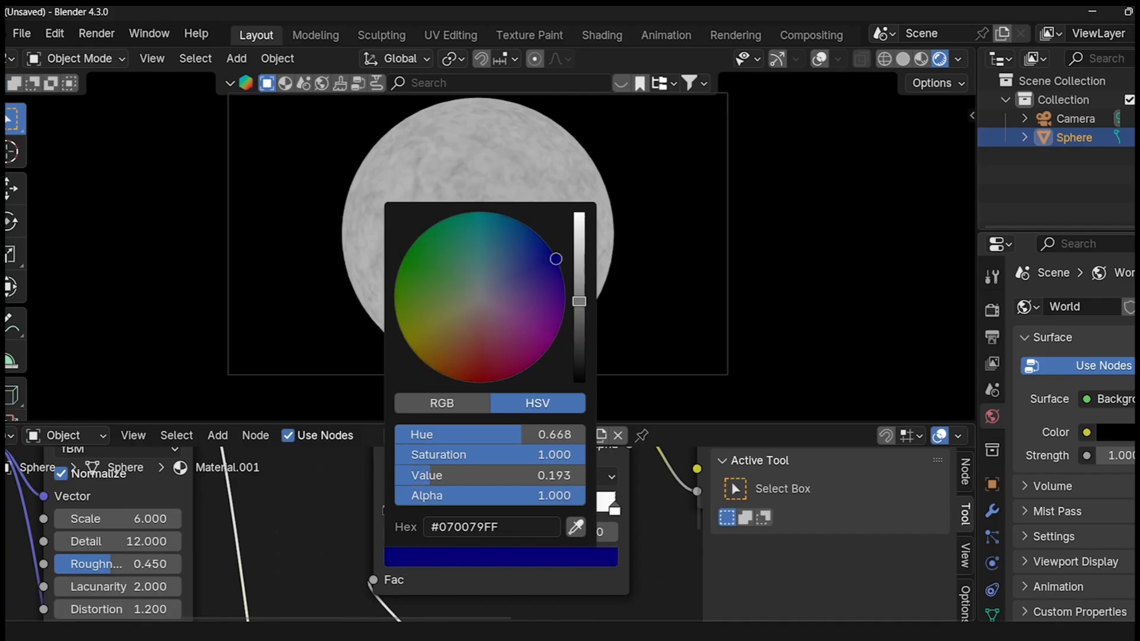
pyautogui.moveTo(556, 259)
pyautogui.mouseDown()
pyautogui.moveTo(558, 292)
pyautogui.moveTo(542, 240)
pyautogui.moveTo(552, 258)
pyautogui.mouseUp()
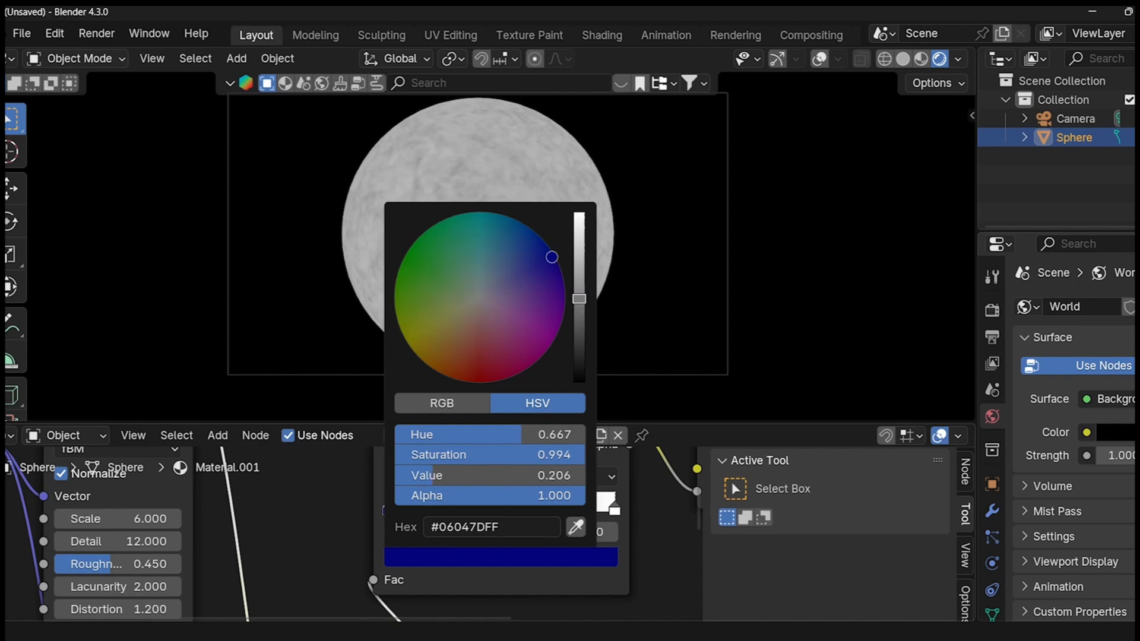
pyautogui.moveTo(579, 299); pyautogui.dragTo(579, 332)
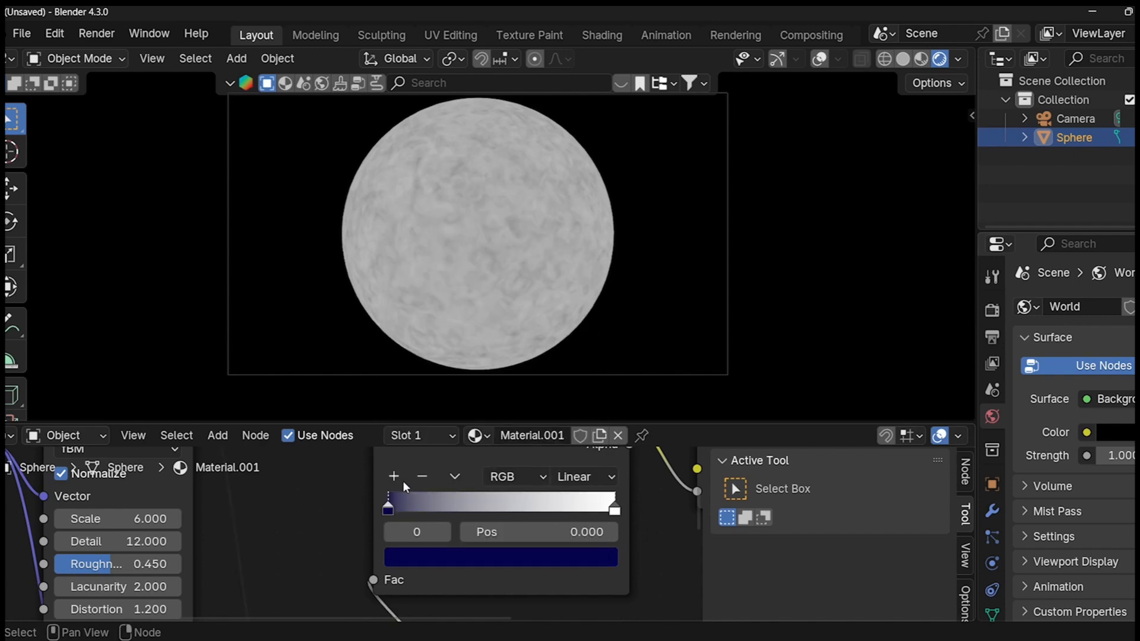
# - Add a middle stop to the Color Ramp at position 0.5 and color it saturated purple
pyautogui.click(397, 477)
pyautogui.click(514, 566)
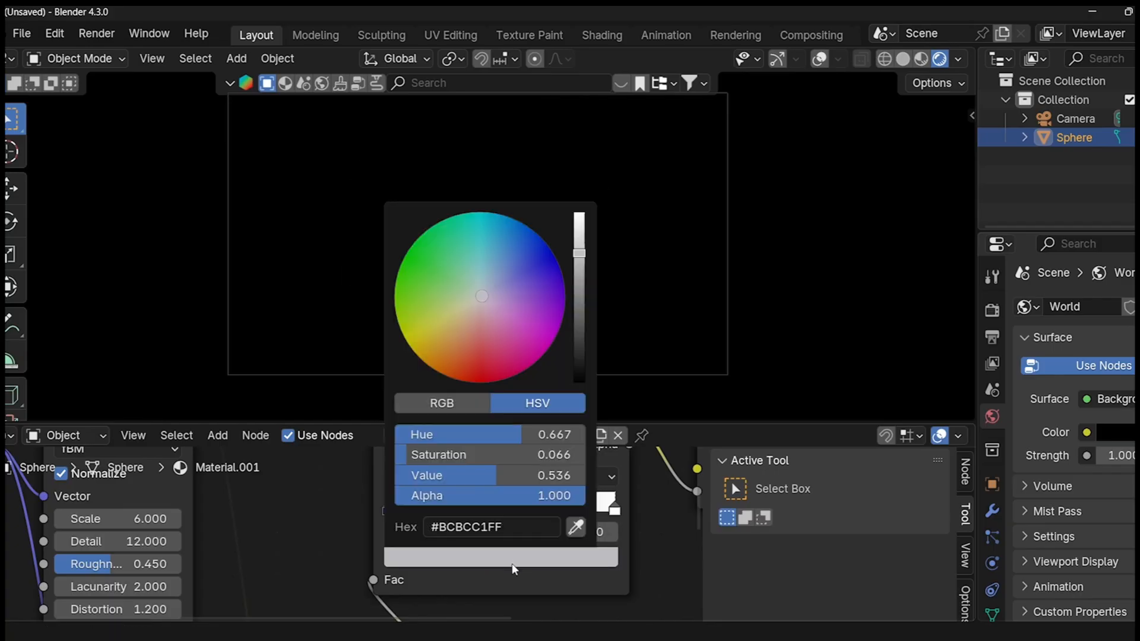
pyautogui.moveTo(533, 287); pyautogui.dragTo(555, 319)
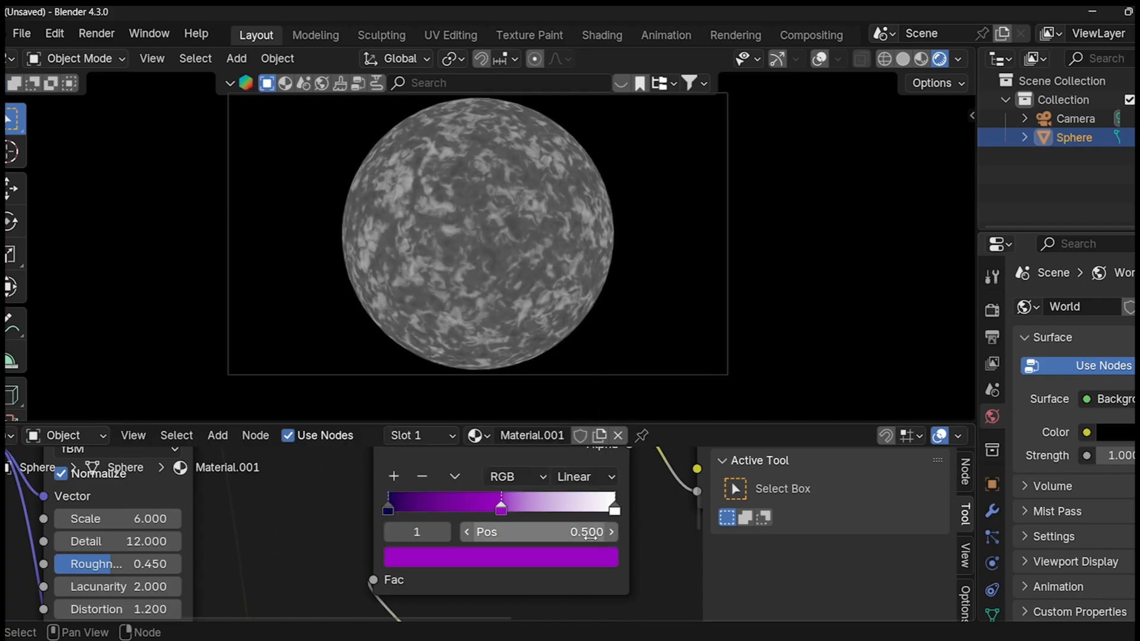
# - Color the Color Ramp's last stop light cyan, hex #8BEDFFFF
pyautogui.click(613, 511)
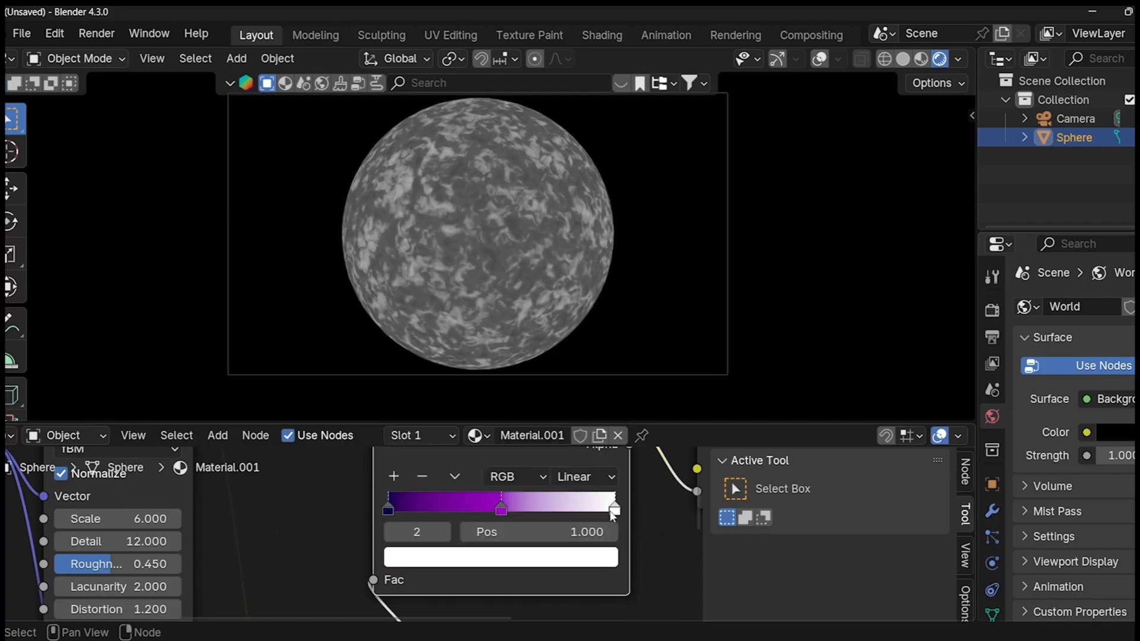
pyautogui.click(548, 557)
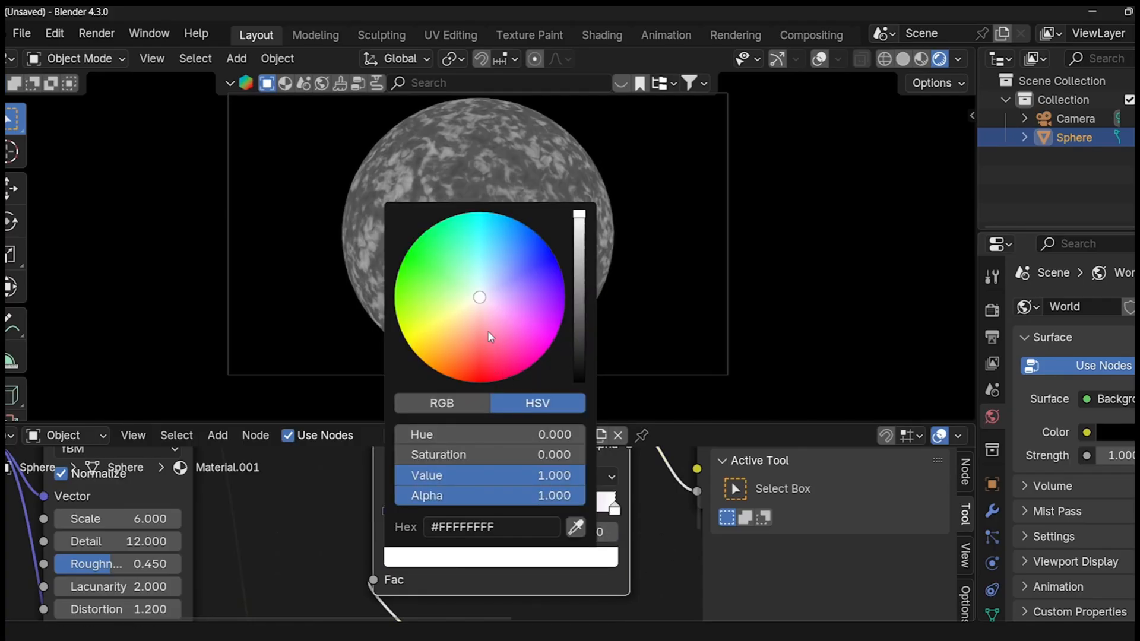
pyautogui.moveTo(484, 293); pyautogui.dragTo(486, 258)
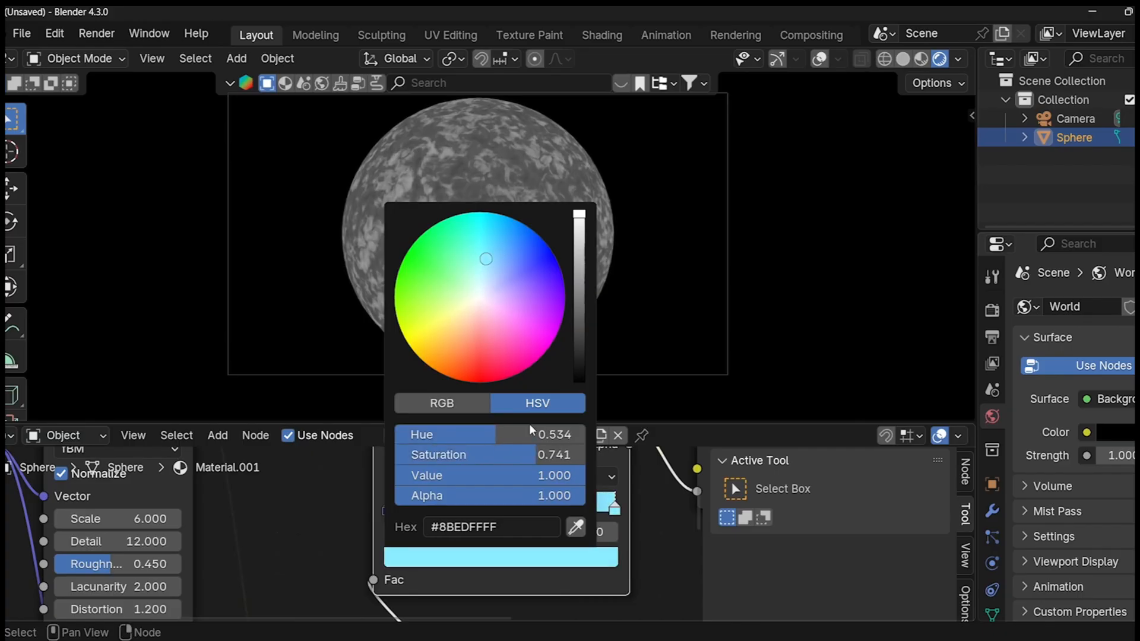
# - Move the Color Ramp's Color link from the Emission Strength to the Emission Color, and raise the Emission Strength
pyautogui.scroll(-3, 664, 560)
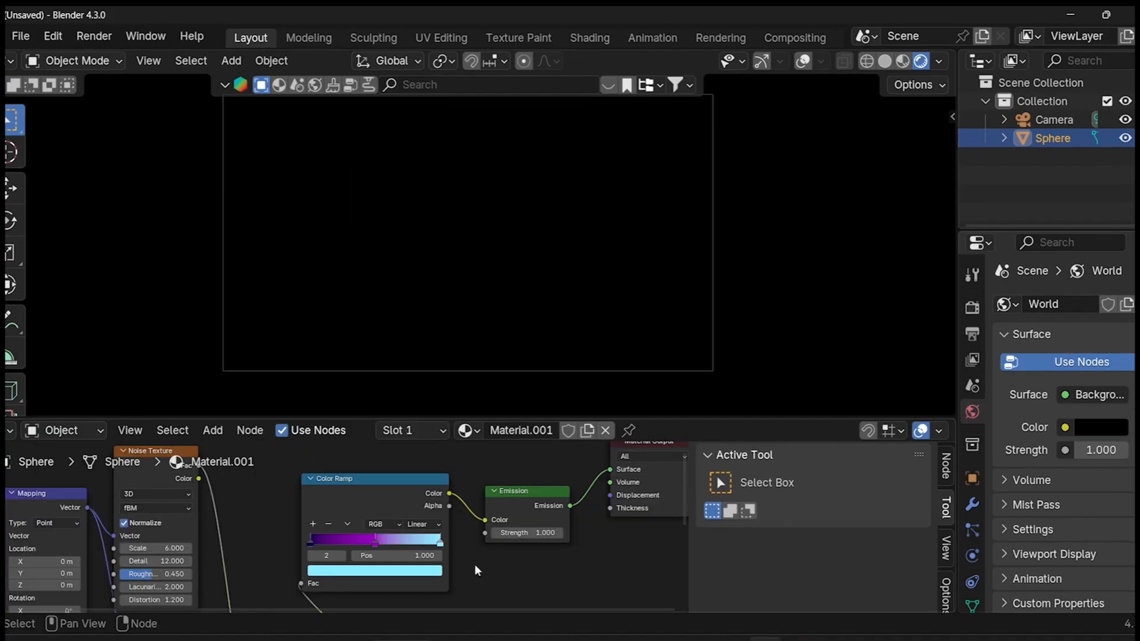
pyautogui.click(499, 532)
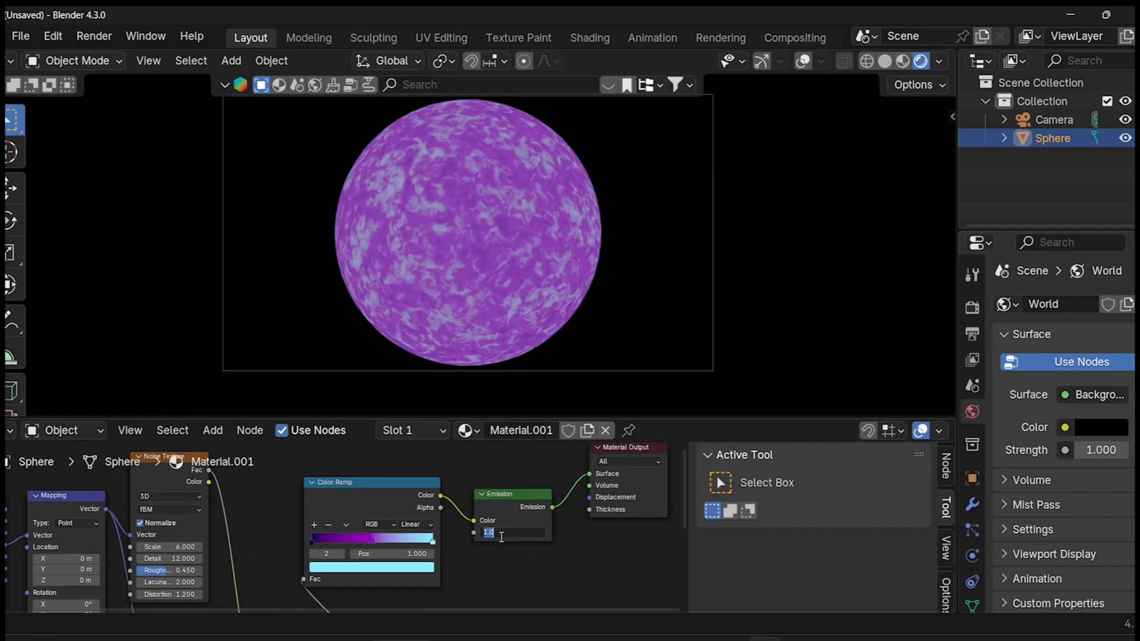
pyautogui.press('Return')
# - Add a Transparent BSDF node and place it above the Color Ramp
pyautogui.scroll(-4, 511, 540)
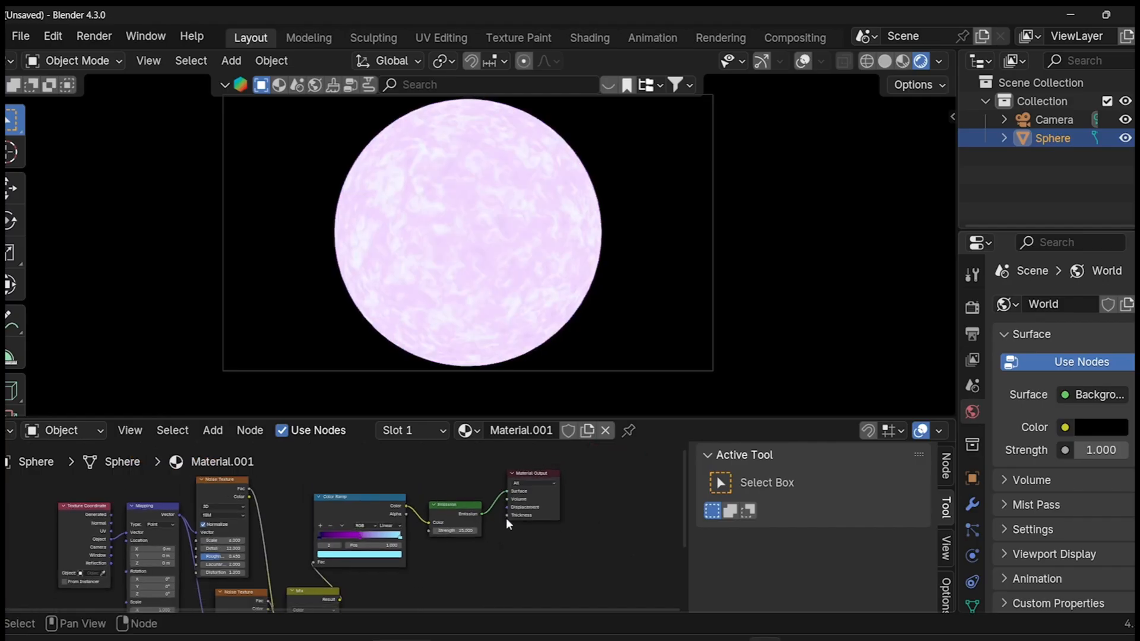
pyautogui.hotkey('shift', 'a')
pyautogui.click(415, 407)
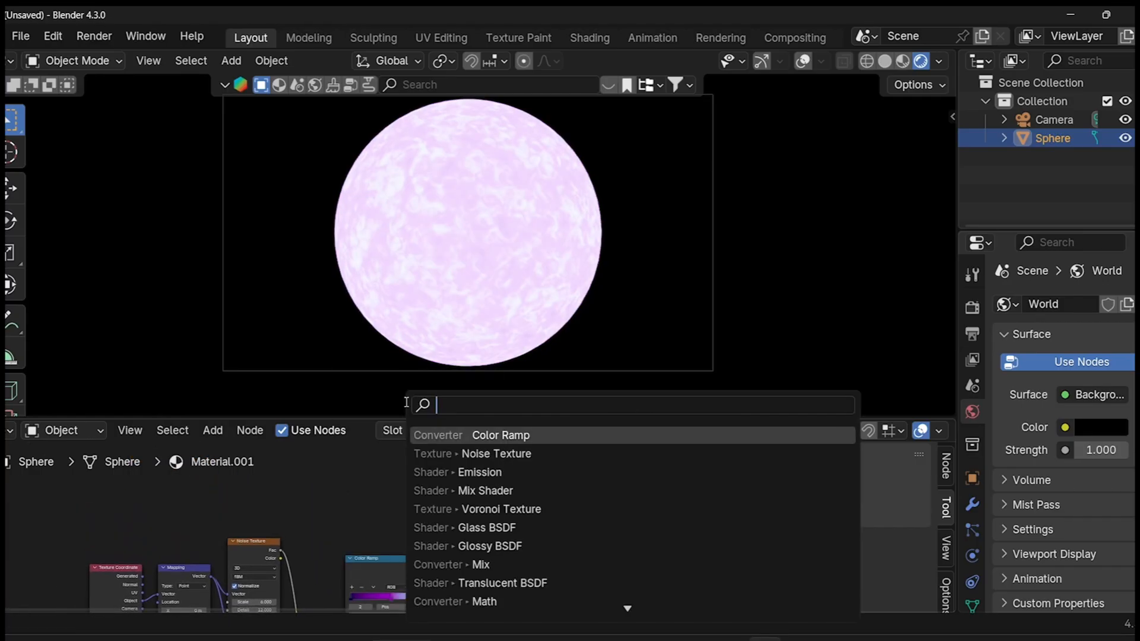
pyautogui.write('tr')
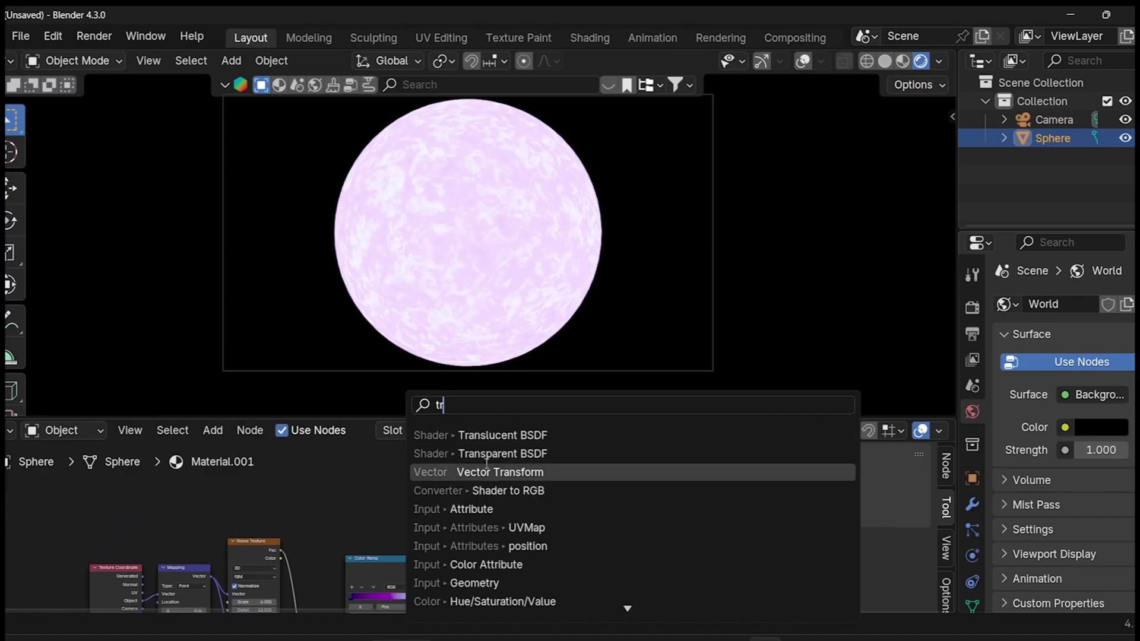
pyautogui.click(481, 455)
pyautogui.click(387, 486)
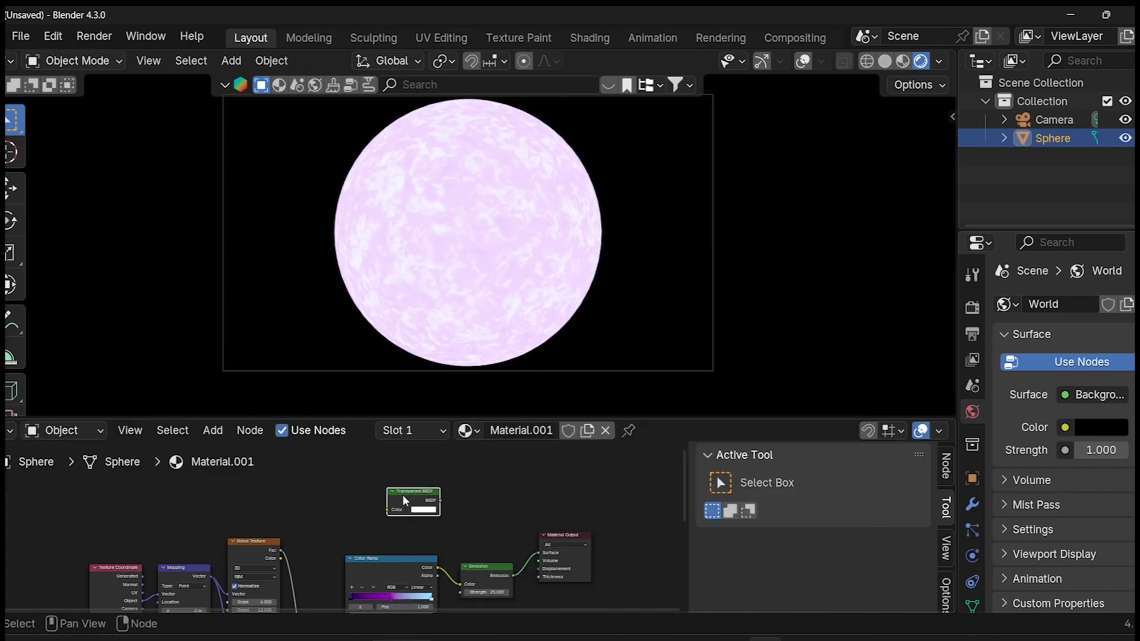
# - Mix the Transparent BSDF and Emission through a Mix Shader into the Material Output's Surface, and arrange these nodes neatly
pyautogui.keyDown('ctrl'); pyautogui.keyDown('shift'); pyautogui.moveTo(413, 490); pyautogui.dragTo(579, 546, button='right'); pyautogui.keyUp('shift'); pyautogui.keyUp('ctrl')
pyautogui.moveTo(583, 535)
pyautogui.mouseDown()
pyautogui.moveTo(488, 525)
pyautogui.moveTo(593, 525)
pyautogui.mouseUp()
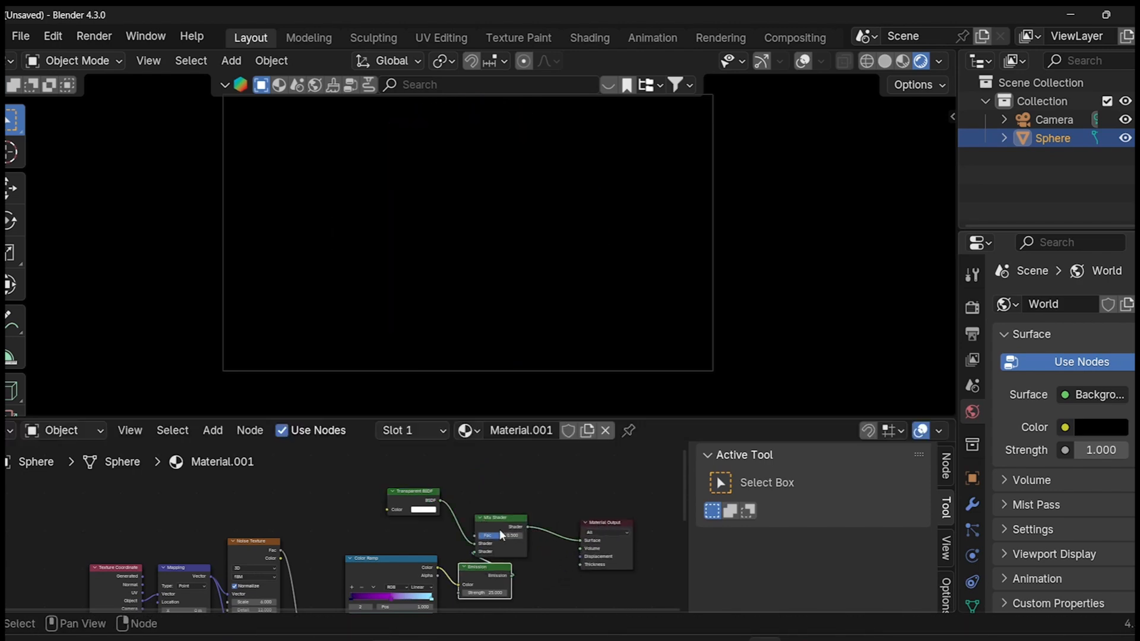
pyautogui.moveTo(500, 529); pyautogui.dragTo(536, 521)
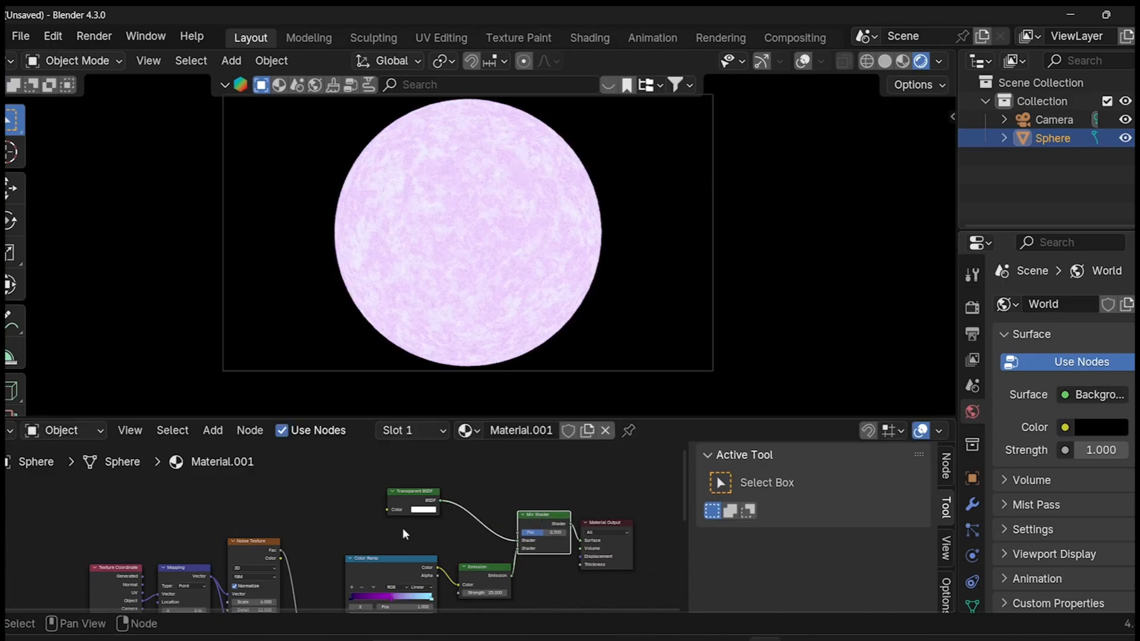
pyautogui.moveTo(404, 494); pyautogui.dragTo(448, 512)
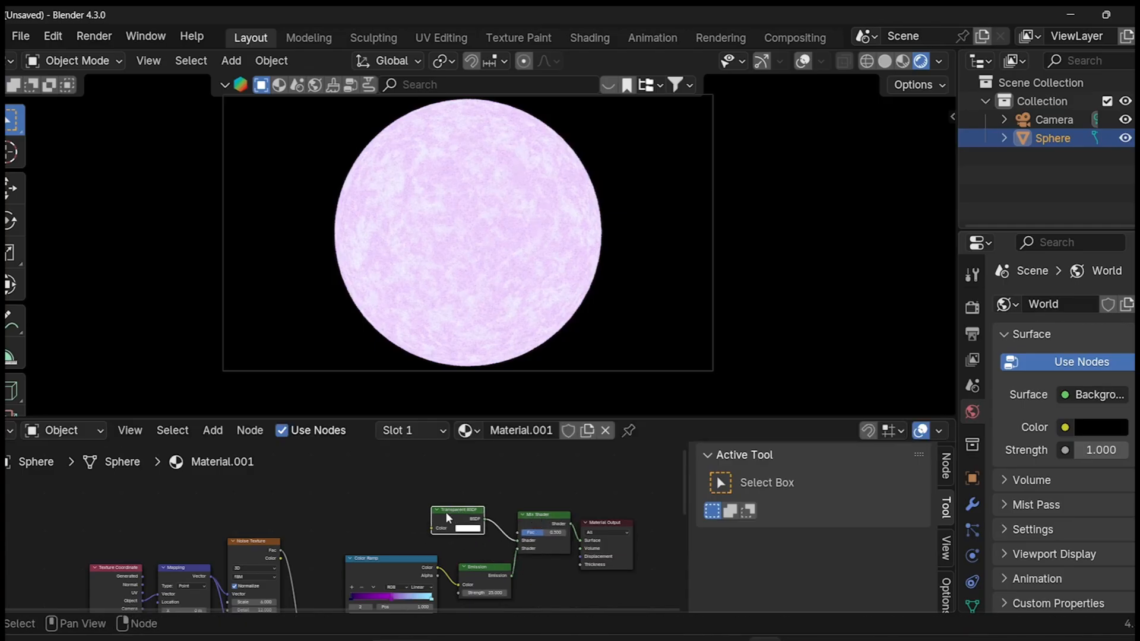
# - Add a Color Ramp node and connect its Color output to the Transparent BSDF's Color
pyautogui.hotkey('shift', 'a')
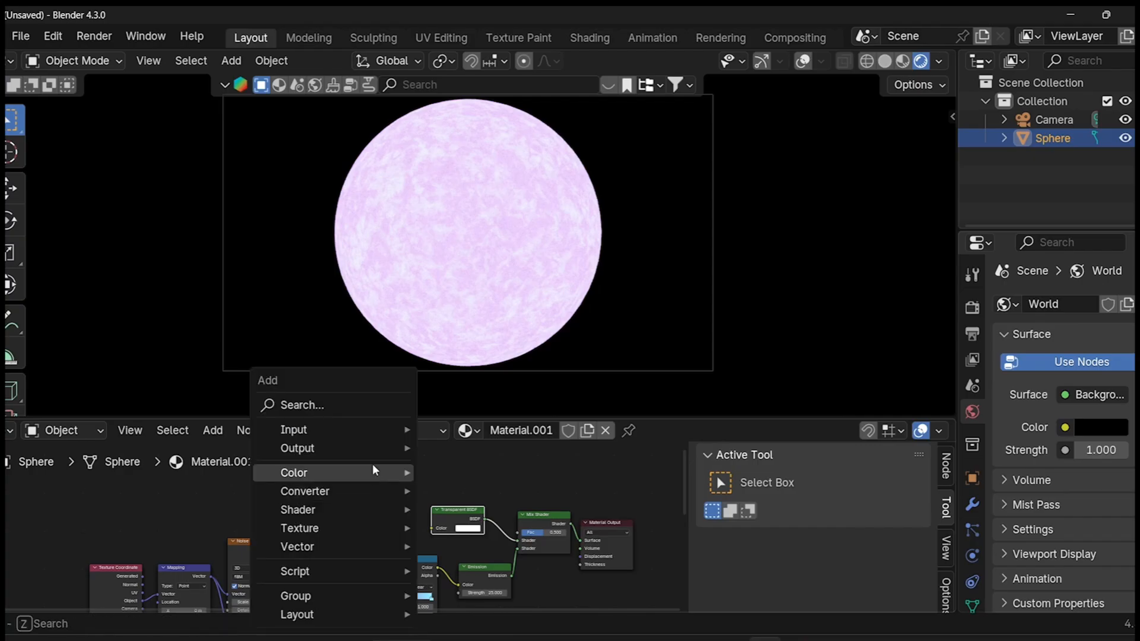
pyautogui.click(327, 406)
pyautogui.write('c')
pyautogui.press('Return')
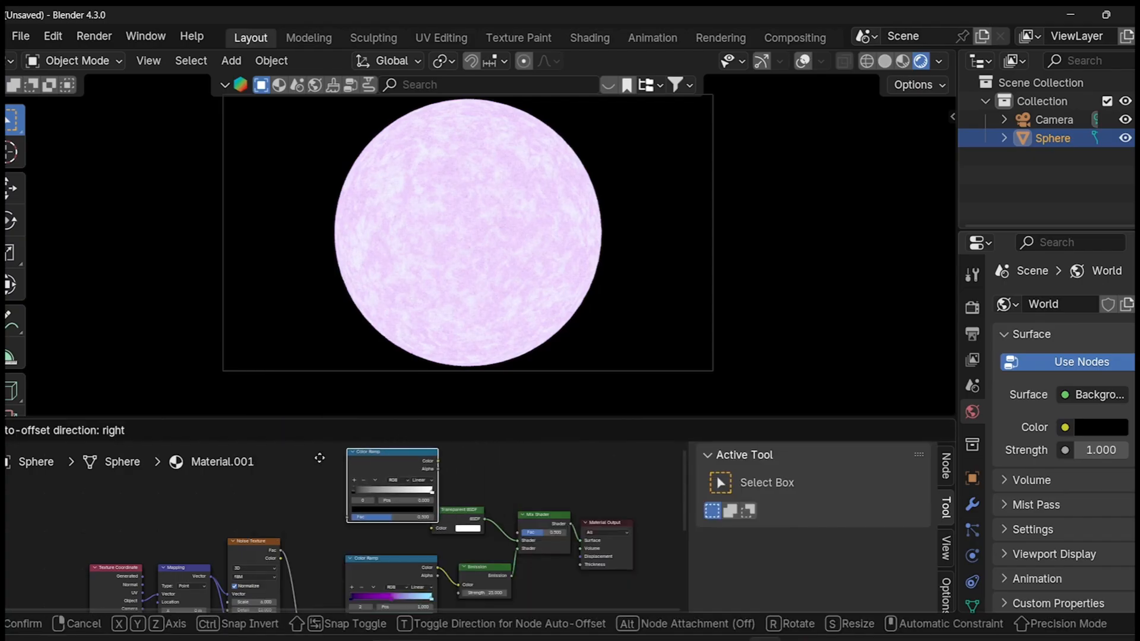
pyautogui.click(327, 477)
pyautogui.scroll(2, 422, 526)
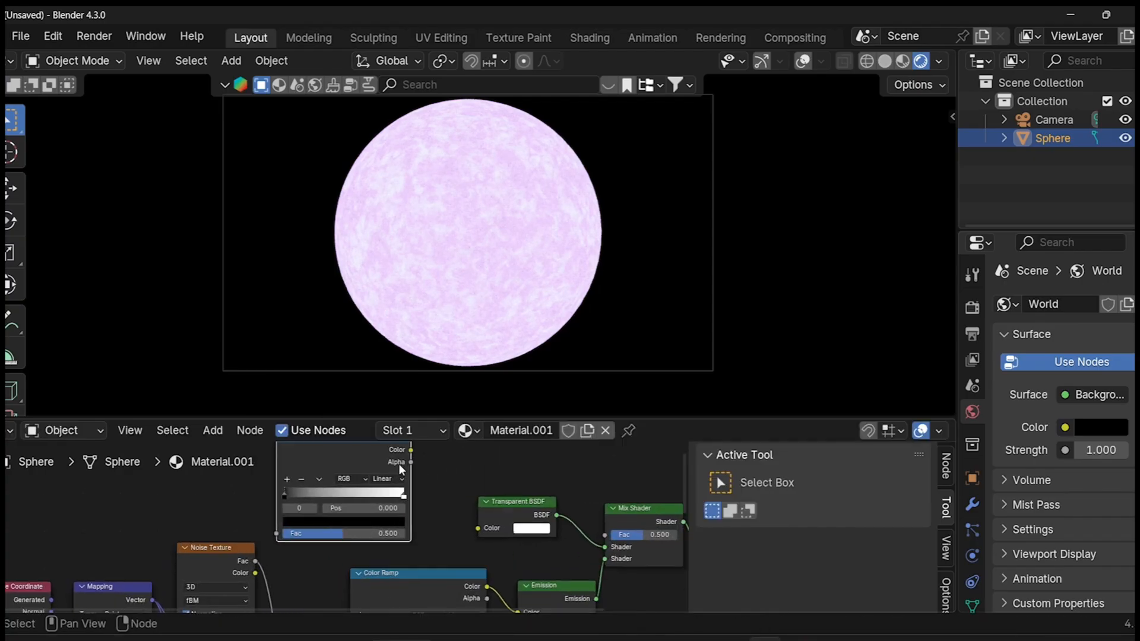
pyautogui.moveTo(411, 450); pyautogui.dragTo(475, 528)
pyautogui.scroll(-2, 459, 542)
pyautogui.moveTo(448, 550); pyautogui.dragTo(323, 558, button='middle')
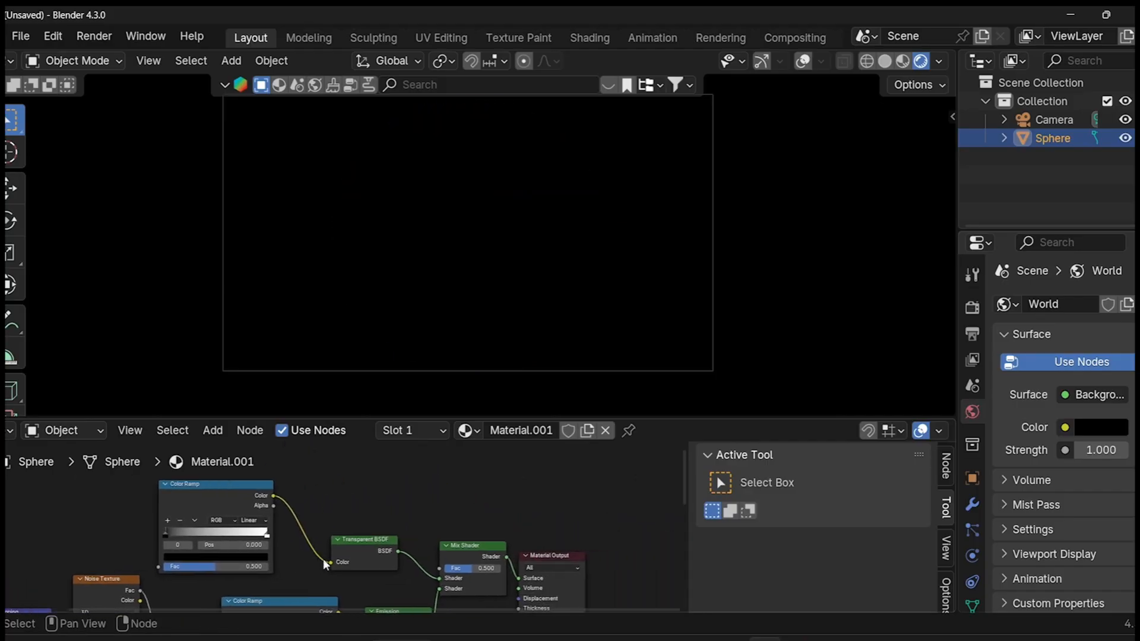
# - Add a Layer Weight node above the Transparent BSDF and link its Facing output to the Mix Shader's Fac
pyautogui.hotkey('shift', 'a')
pyautogui.click(347, 408)
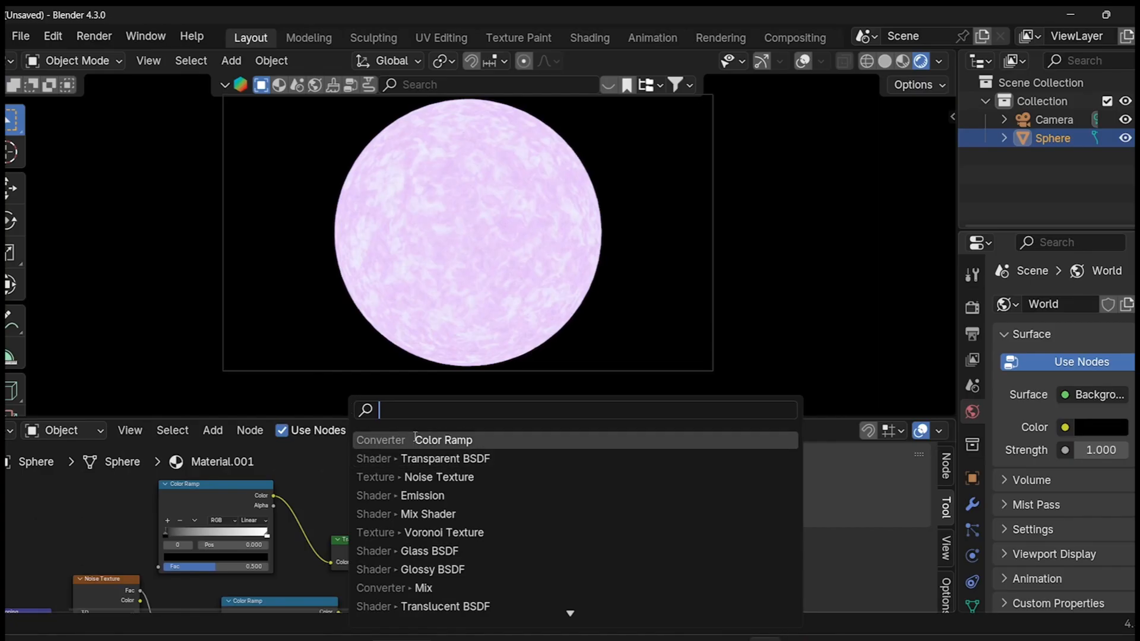
pyautogui.write('la')
pyautogui.press('Return')
pyautogui.click(441, 488)
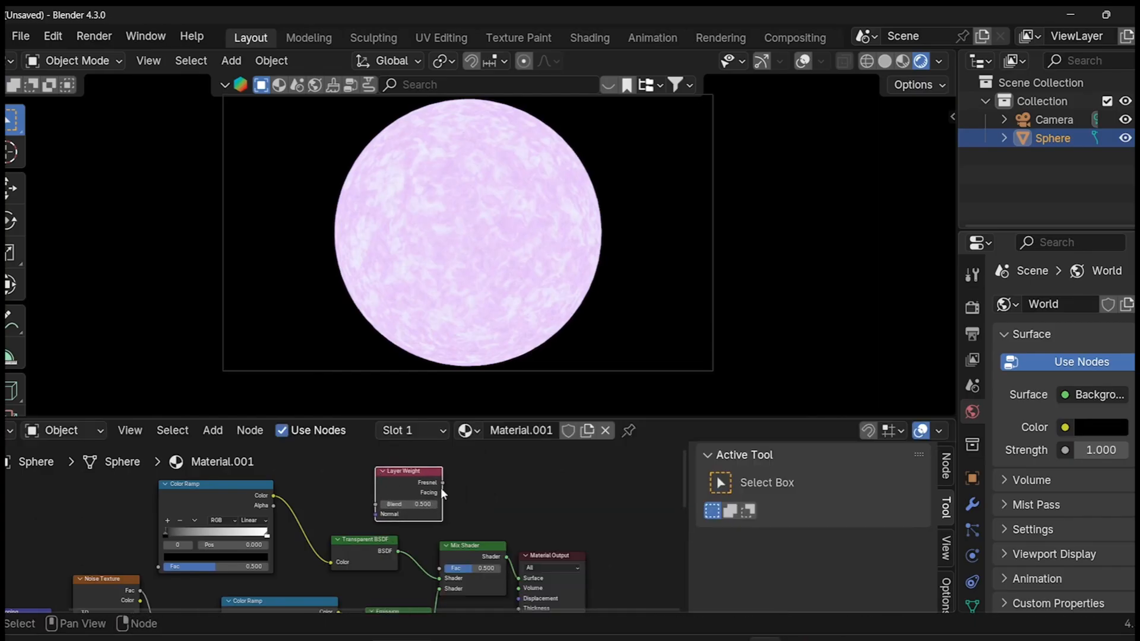
pyautogui.moveTo(442, 492); pyautogui.dragTo(440, 568)
pyautogui.moveTo(473, 476); pyautogui.dragTo(535, 497, button='middle')
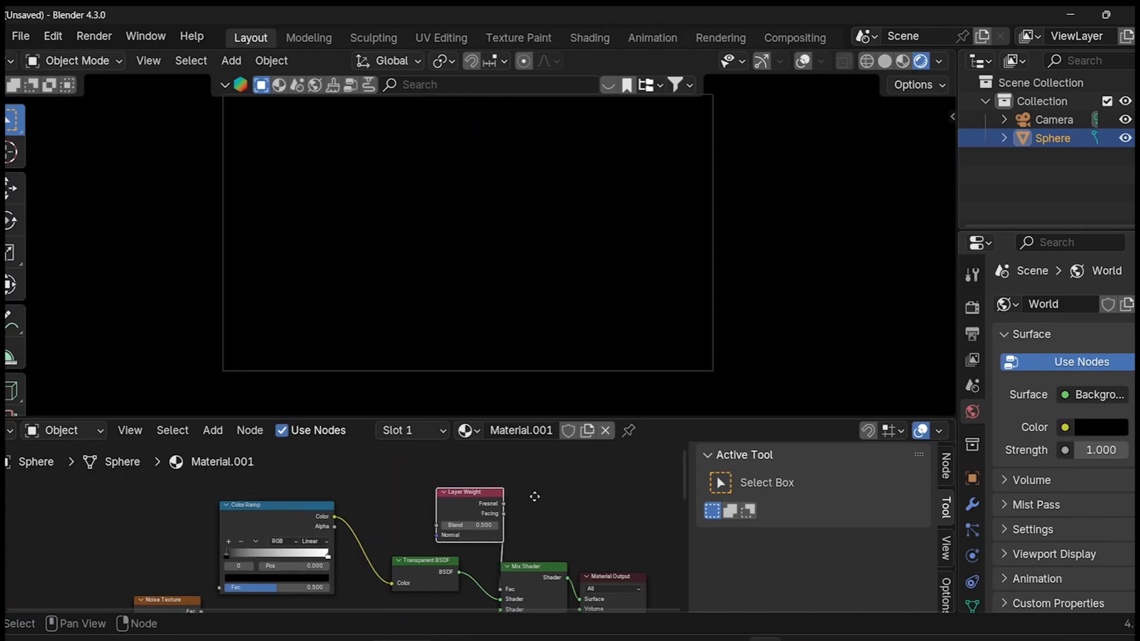
pyautogui.moveTo(457, 490); pyautogui.dragTo(428, 490)
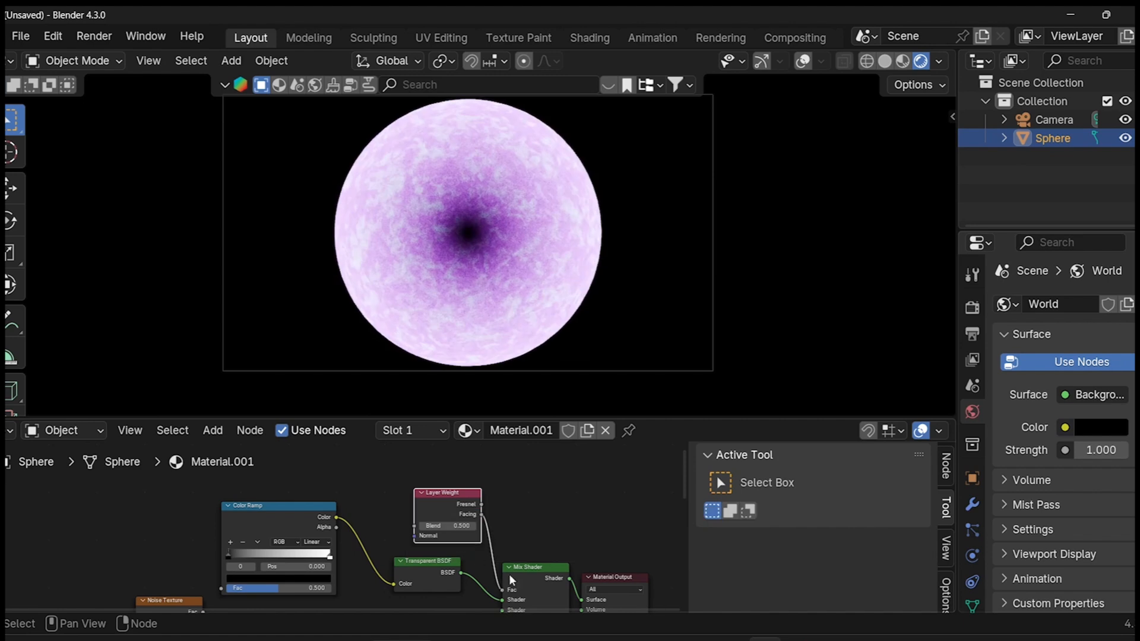
# - Set the Layer Weight's Blend to 0.94
pyautogui.click(454, 526)
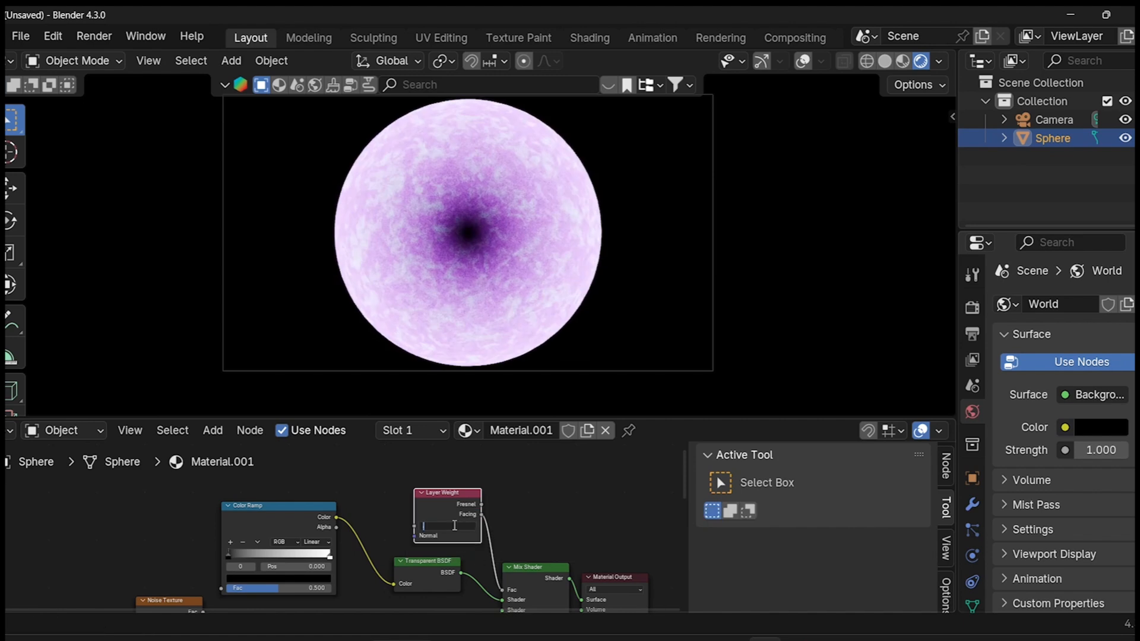
pyautogui.write('.94')
pyautogui.press('Return')
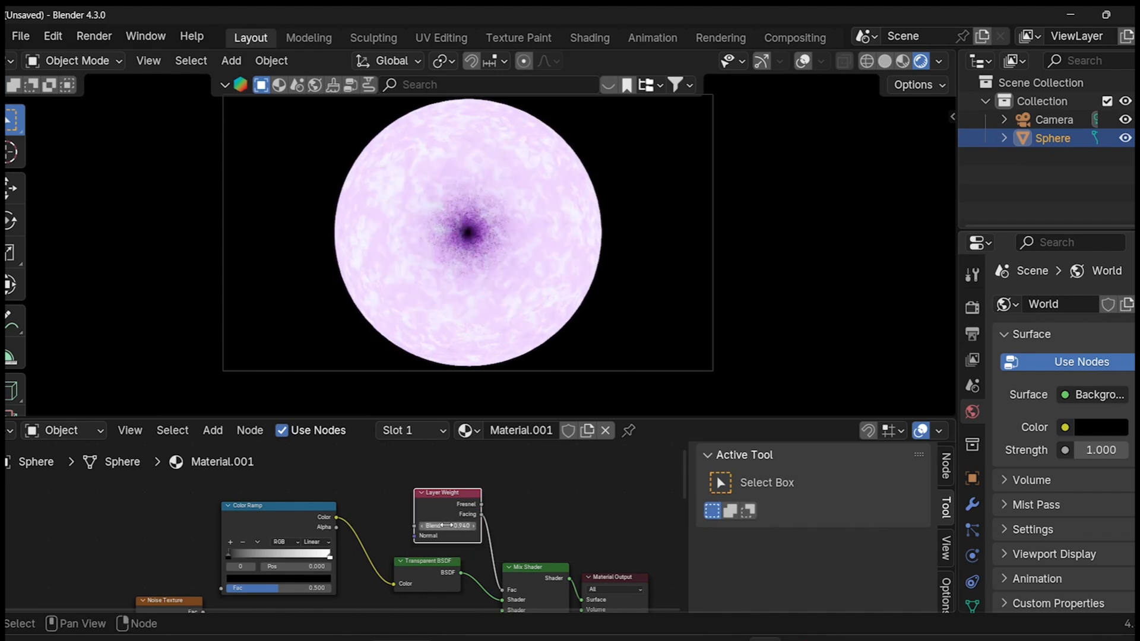
# - Look over the complete node setup of the sphere's material
pyautogui.scroll(-2, 422, 527)
pyautogui.scroll(4, 413, 535)
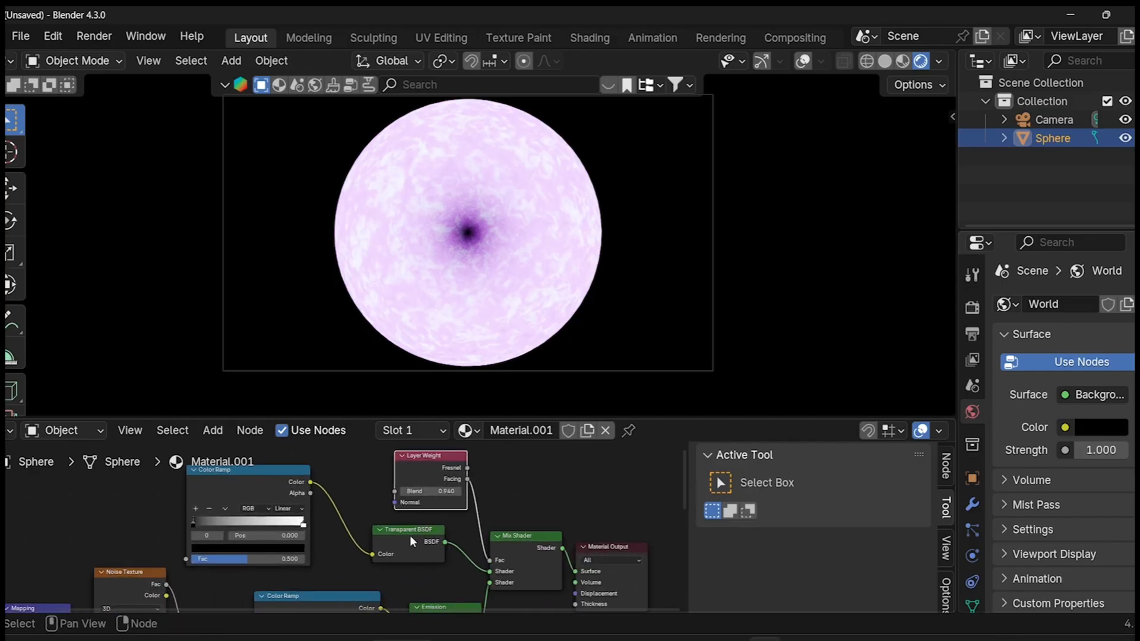
pyautogui.keyDown('shift'); pyautogui.moveTo(410, 535); pyautogui.dragTo(462, 516, button='middle'); pyautogui.keyUp('shift')
pyautogui.scroll(-5, 441, 511)
pyautogui.keyDown('shift'); pyautogui.moveTo(427, 604); pyautogui.dragTo(488, 552, button='middle'); pyautogui.keyUp('shift')
pyautogui.scroll(-3, 508, 521)
pyautogui.scroll(-1, 490, 558)
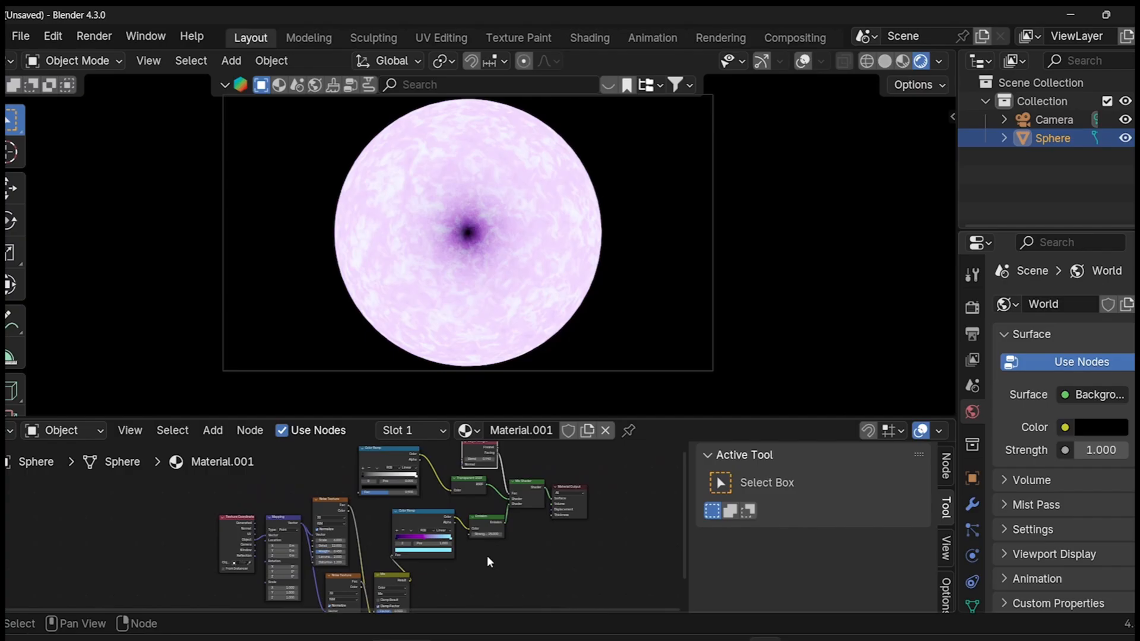
pyautogui.scroll(-2, 487, 562)
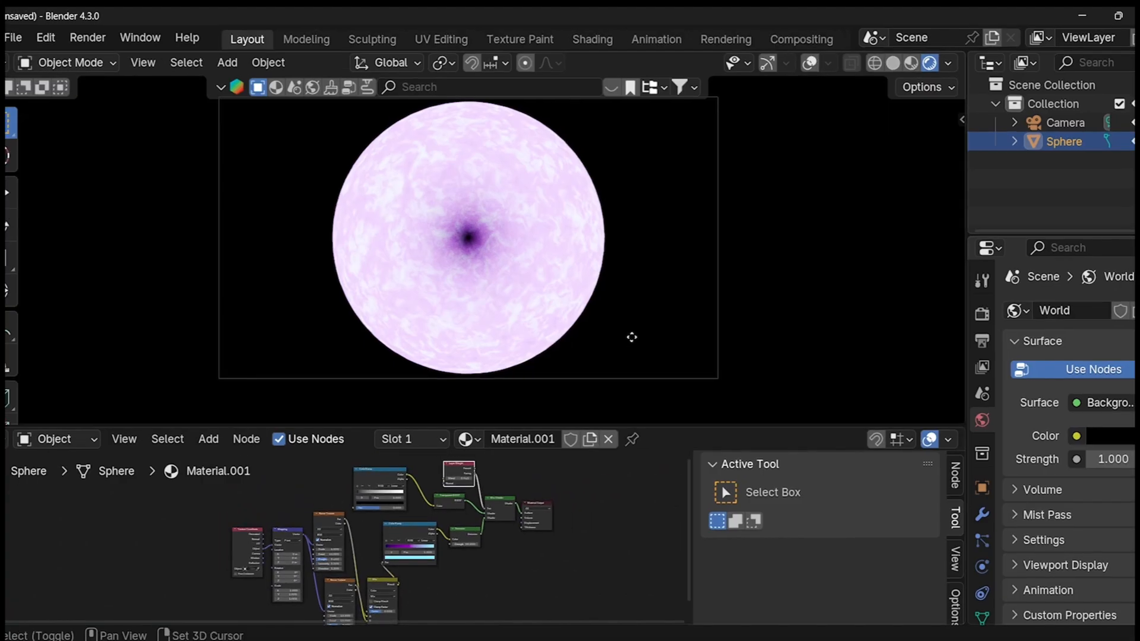
# - Duplicate the sphere in place and scale the copy by 0.407, checking it in wireframe and scaling it again by about 0.5
pyautogui.hotkey('shift', 'd')
pyautogui.rightClick(620, 328)
pyautogui.press('s')
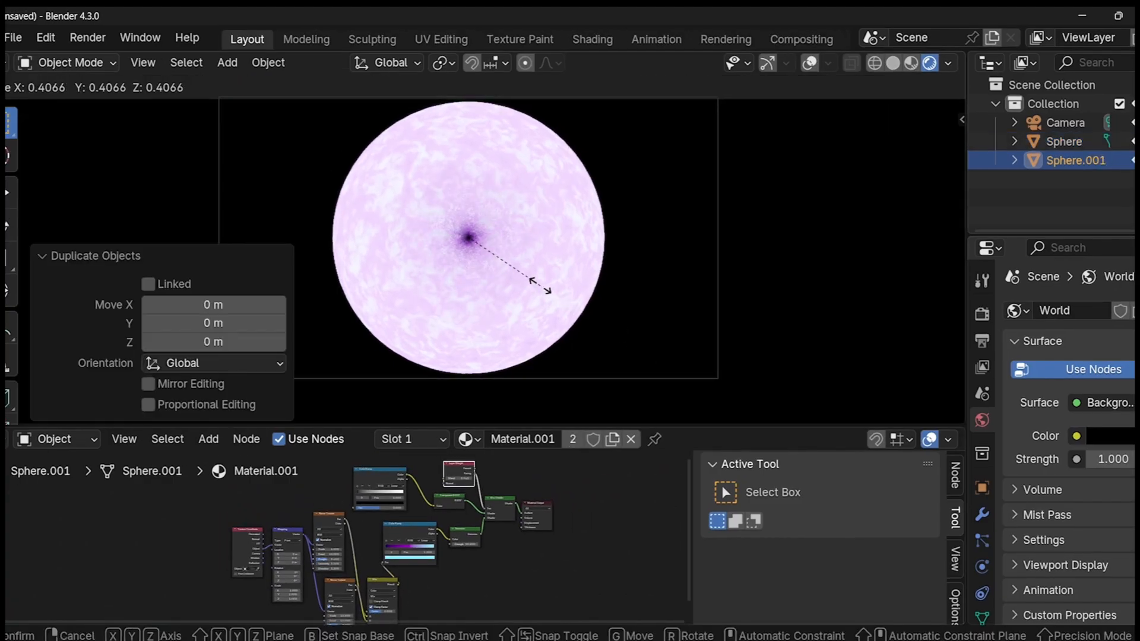
pyautogui.click(543, 291)
pyautogui.hotkey('shift', 'z')
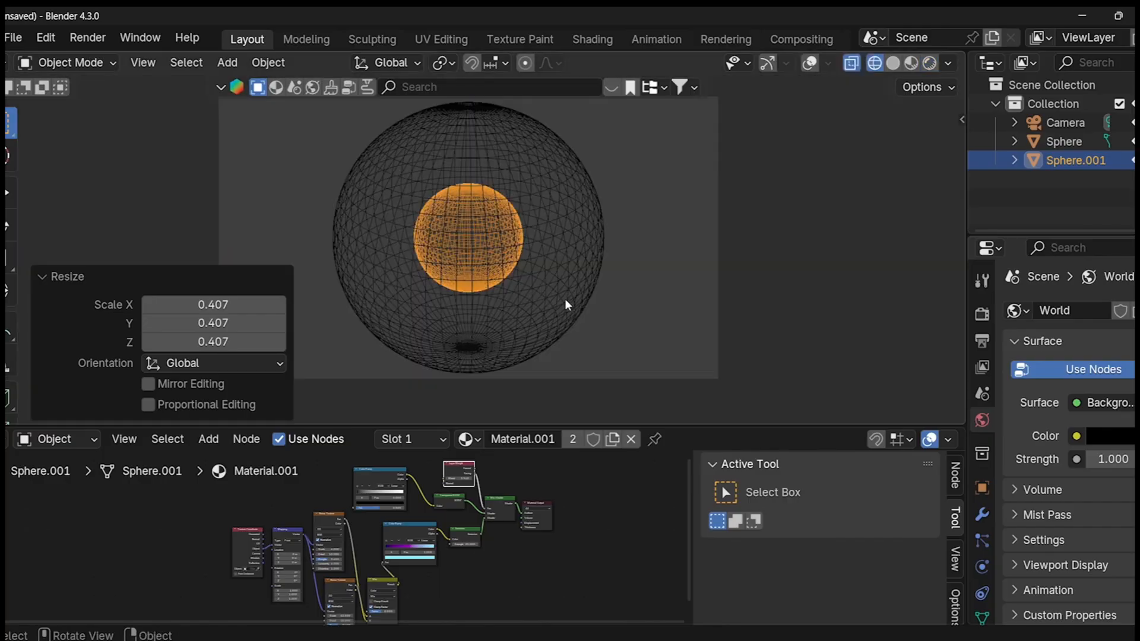
pyautogui.press('s')
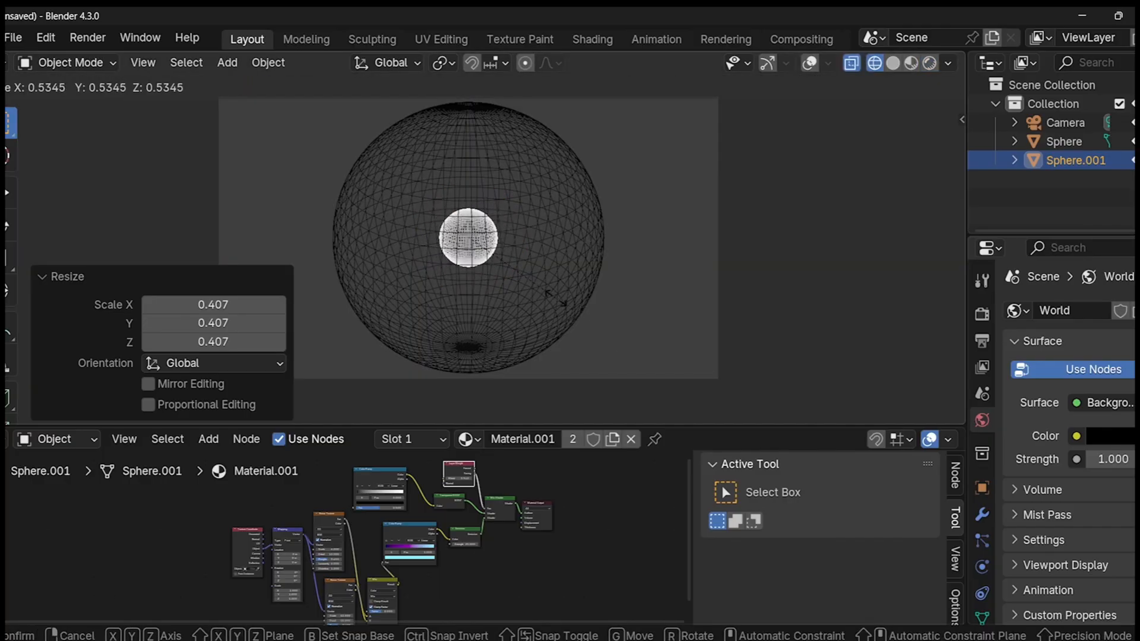
pyautogui.click(550, 293)
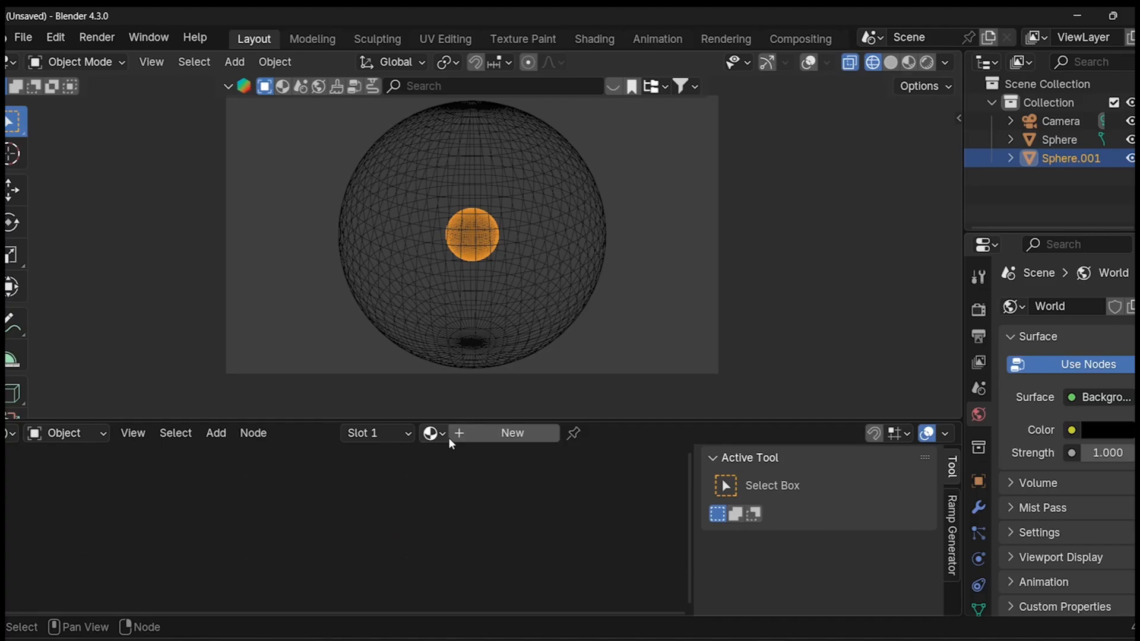
# - Create a new material for the small inner sphere and delete its Principled BSDF node
pyautogui.click(453, 438)
pyautogui.scroll(3, 429, 511)
pyautogui.click(493, 493)
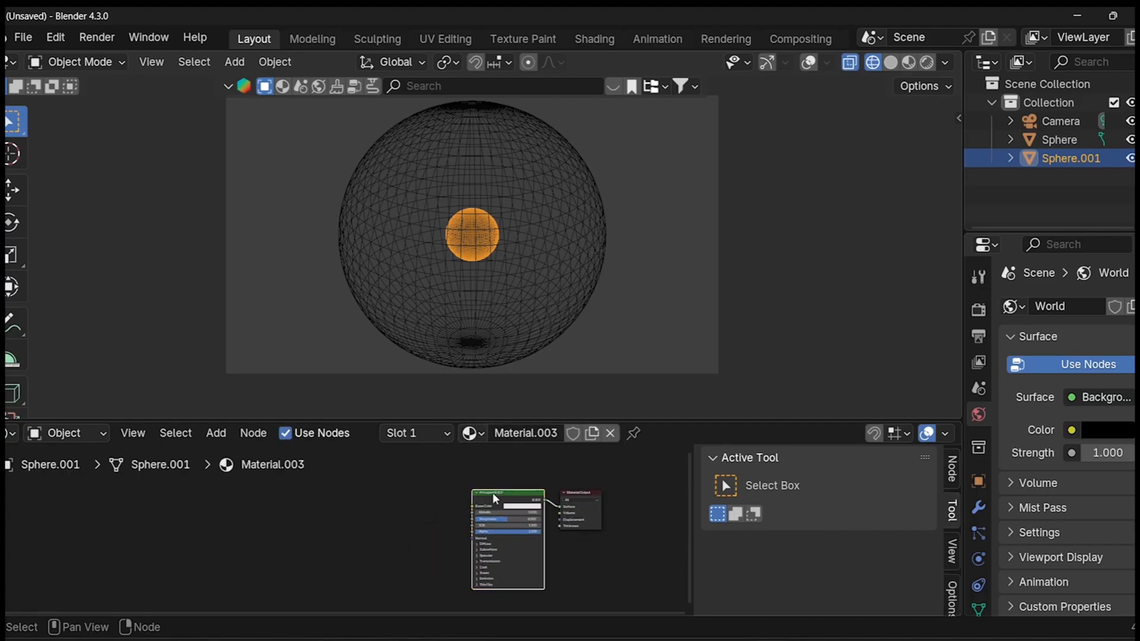
pyautogui.press('x')
# - Add an Emission node, connect it to the Material Output's Surface, and return the viewport to rendered shading
pyautogui.hotkey('shift', 'a')
pyautogui.click(399, 407)
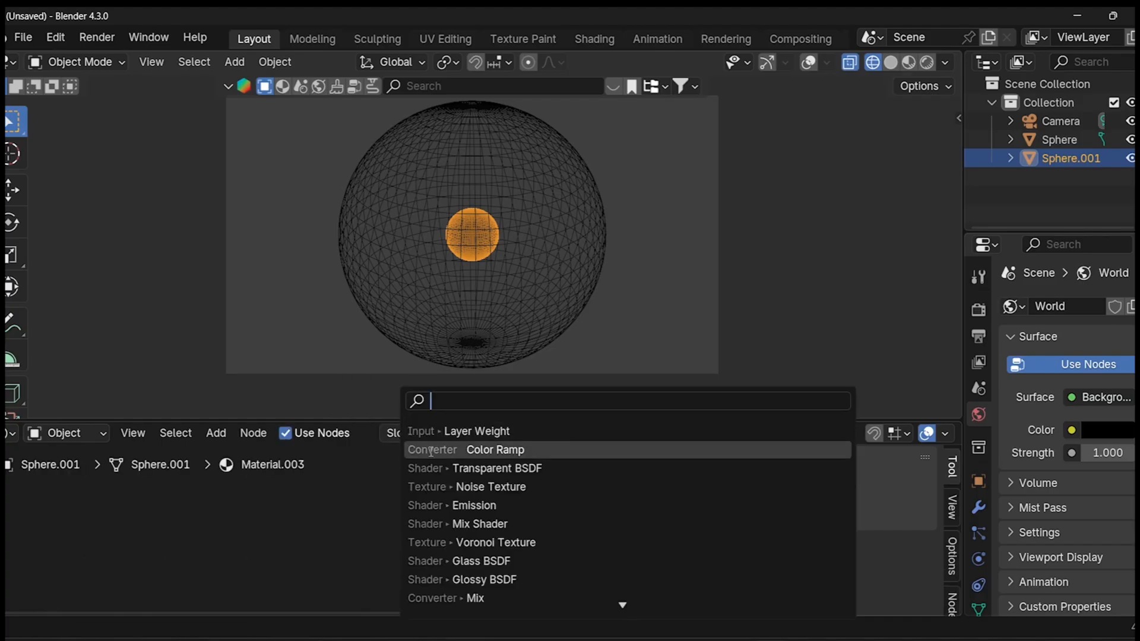
pyautogui.write('e')
pyautogui.press('Return')
pyautogui.click(443, 527)
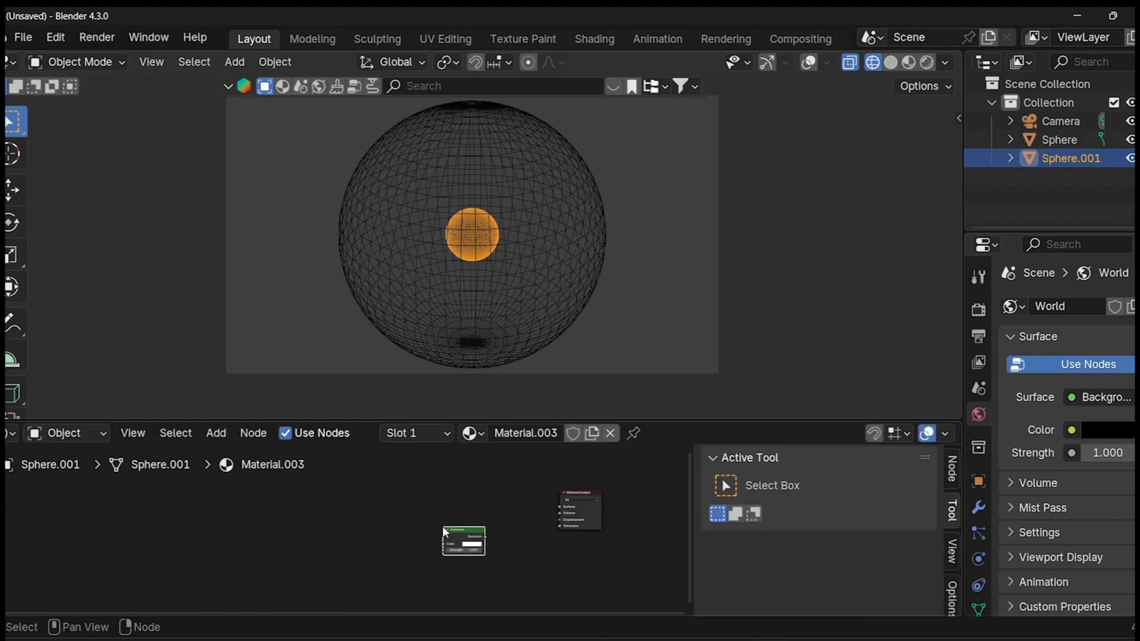
pyautogui.hotkey('shift', 'z')
pyautogui.scroll(3, 582, 528)
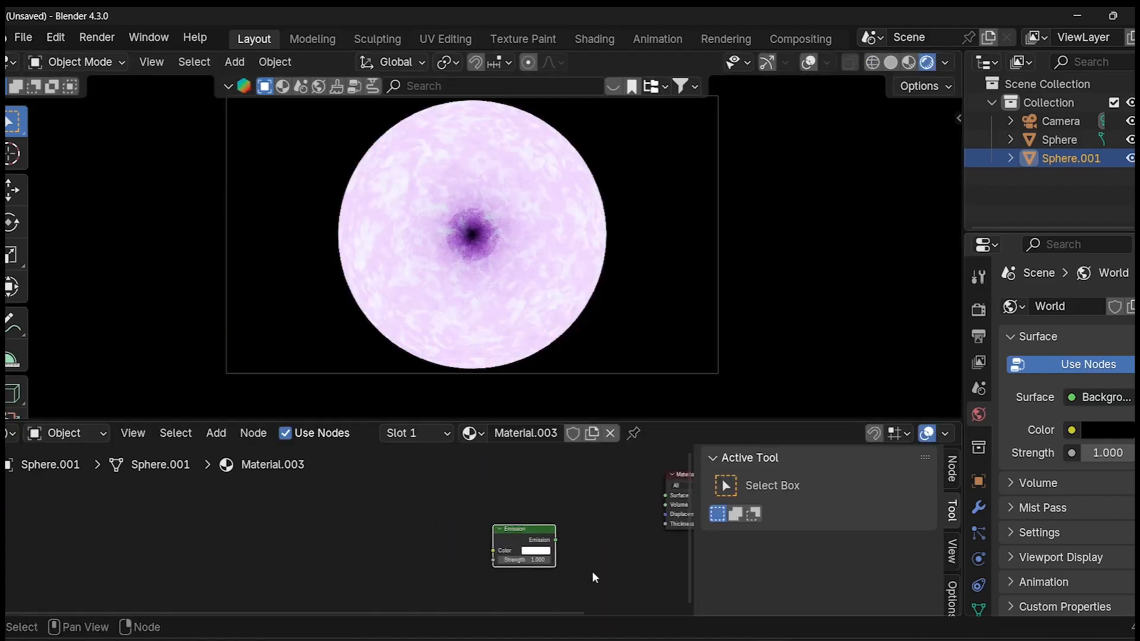
pyautogui.keyDown('ctrl'); pyautogui.keyDown('shift'); pyautogui.click(398, 532); pyautogui.keyUp('shift'); pyautogui.keyUp('ctrl')
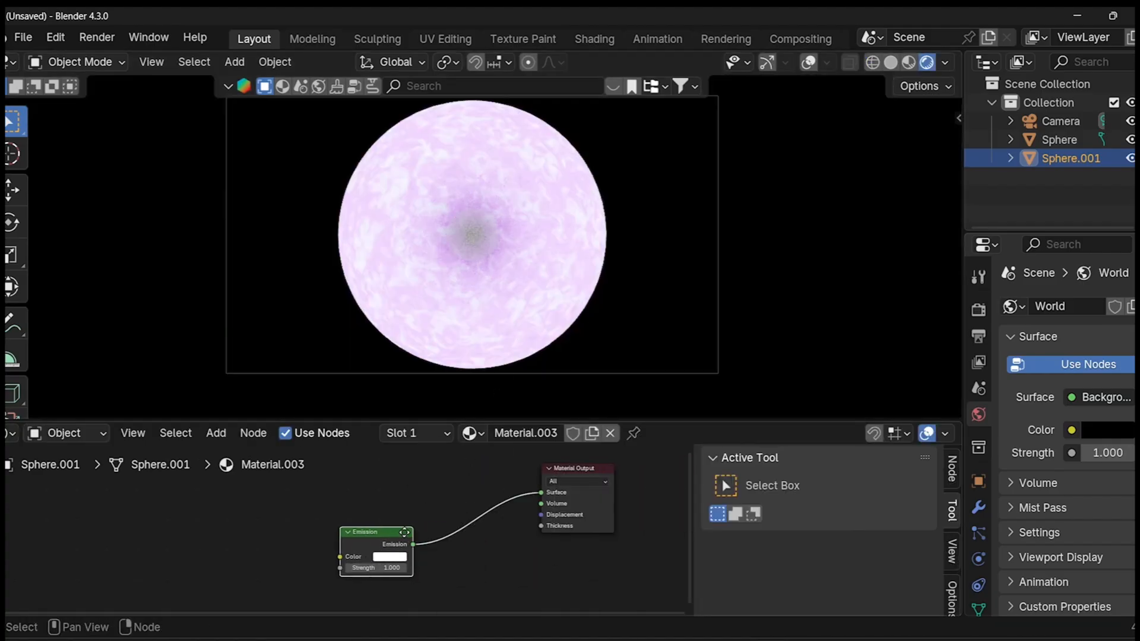
# - Add a Transparent BSDF node and place it above the inner sphere's Emission node
pyautogui.scroll(-2, 394, 550)
pyautogui.hotkey('shift', 'a')
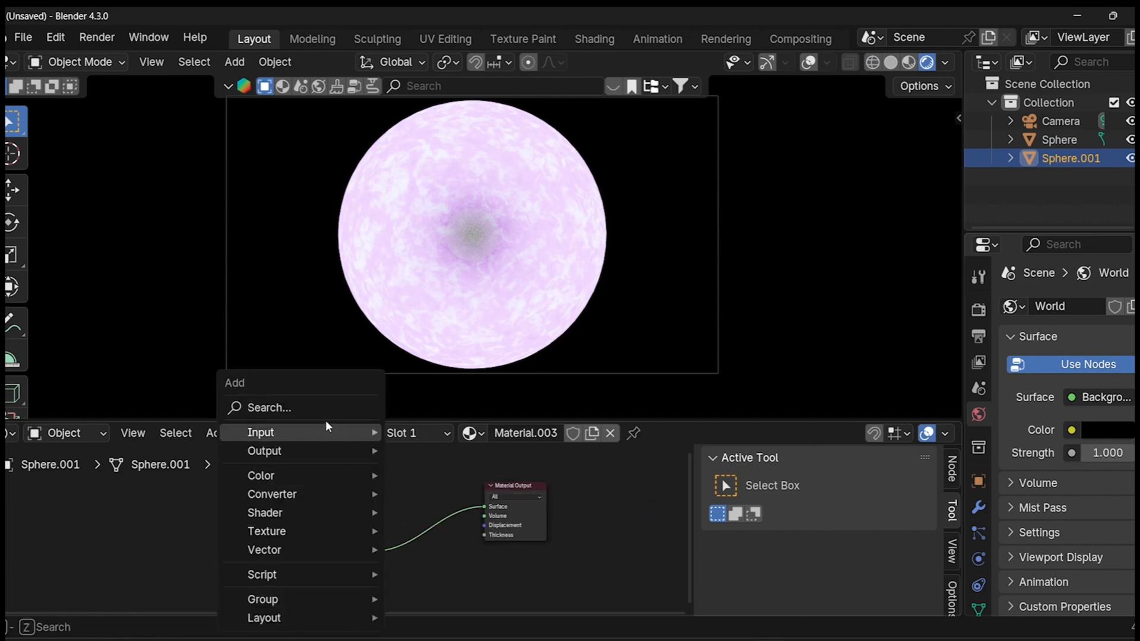
pyautogui.write('trans')
pyautogui.press('Return')
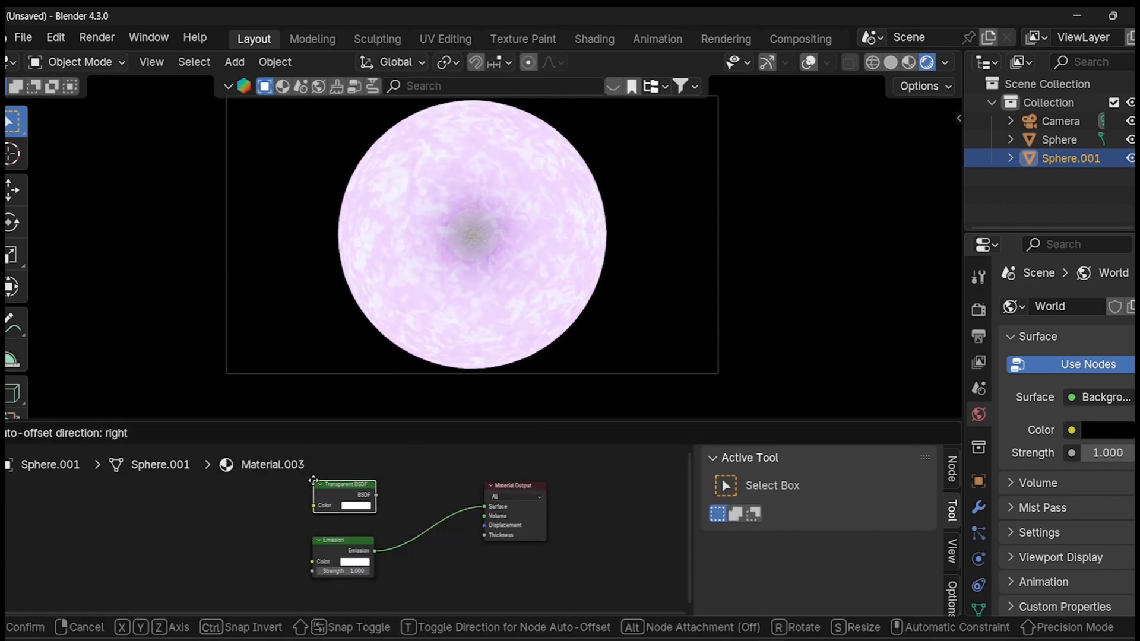
pyautogui.click(313, 480)
# - Mix the inner sphere's Transparent BSDF and Emission through a Mix Shader connected to the Material Output's Surface
pyautogui.keyDown('shift'); pyautogui.click(330, 550); pyautogui.keyUp('shift')
pyautogui.hotkey('ctrl', '0')
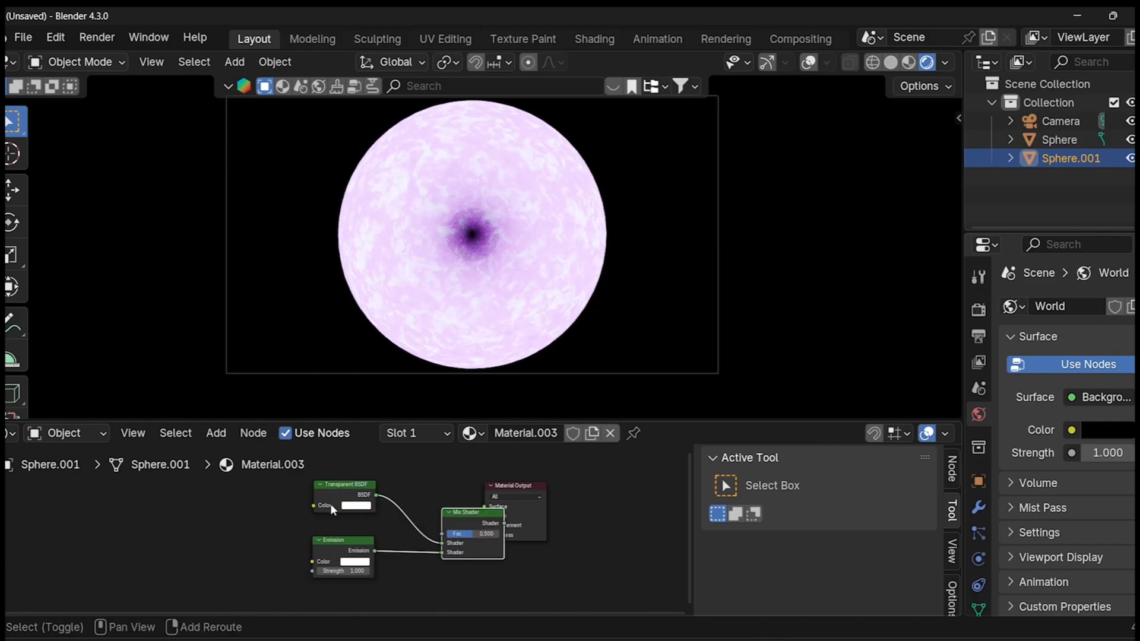
pyautogui.moveTo(331, 510); pyautogui.dragTo(353, 517, button='middle')
pyautogui.moveTo(518, 527); pyautogui.dragTo(486, 507)
pyautogui.moveTo(323, 504); pyautogui.dragTo(374, 519, button='middle')
# - Add a Layer Weight node with Blend 1.000 and link its Facing output to the inner material's Mix Shader Fac
pyautogui.hotkey('shift', 'a')
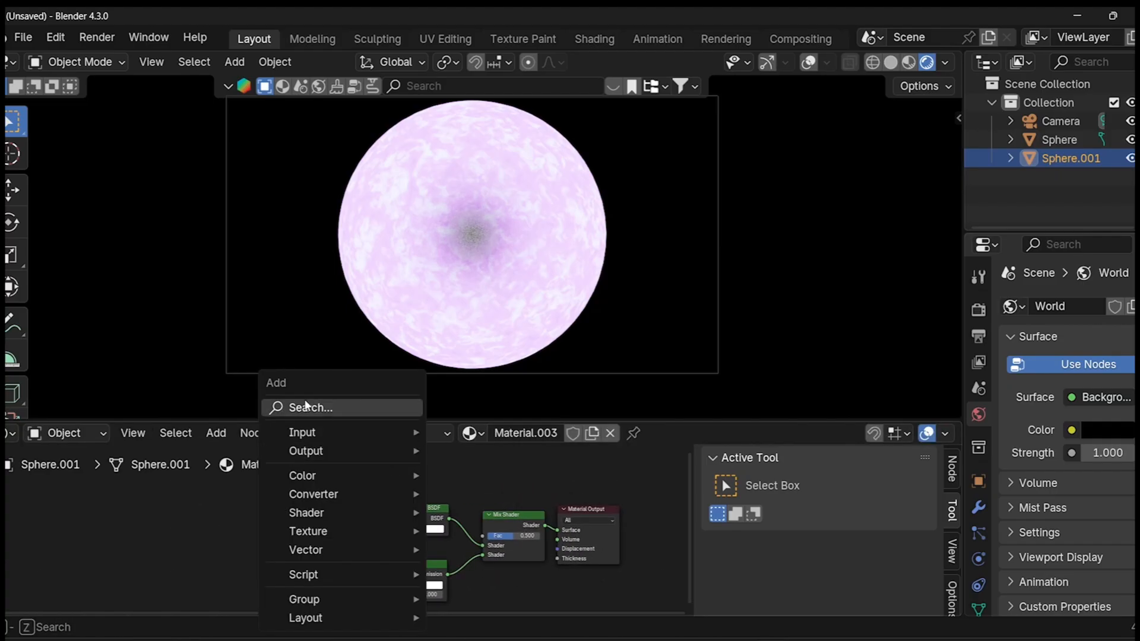
pyautogui.click(311, 406)
pyautogui.write('la')
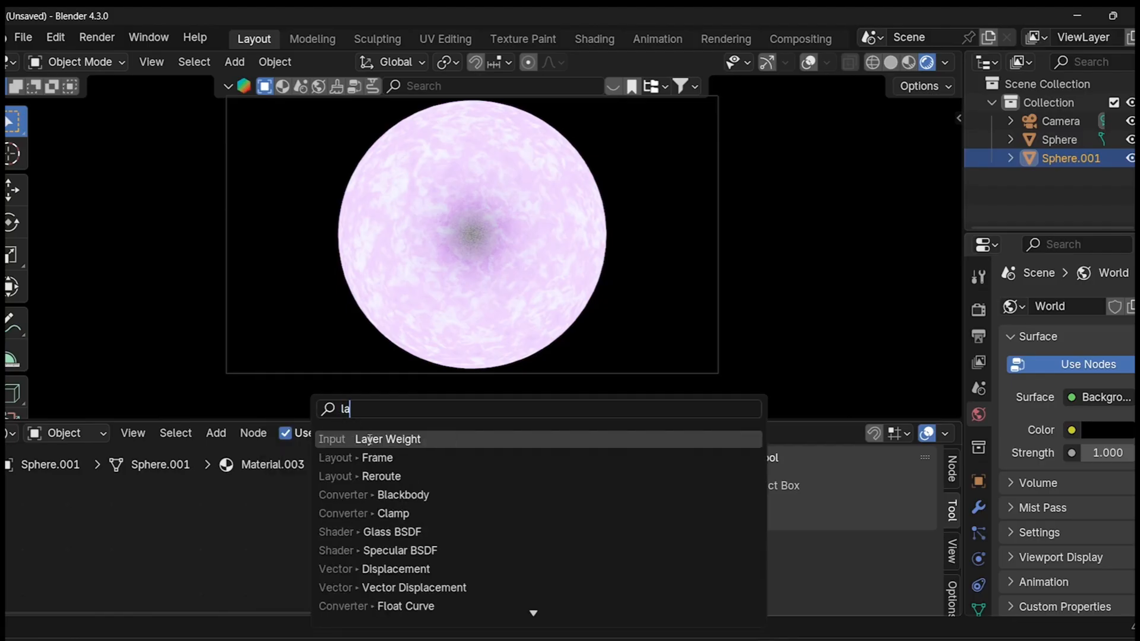
pyautogui.click(370, 439)
pyautogui.click(377, 451)
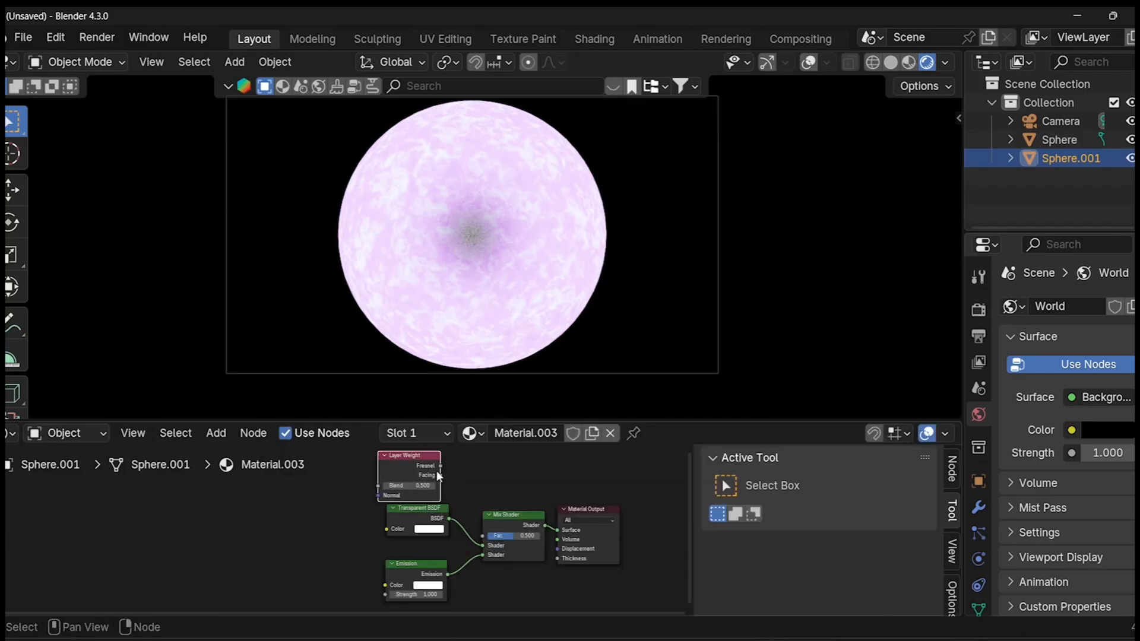
pyautogui.moveTo(440, 475); pyautogui.dragTo(482, 535)
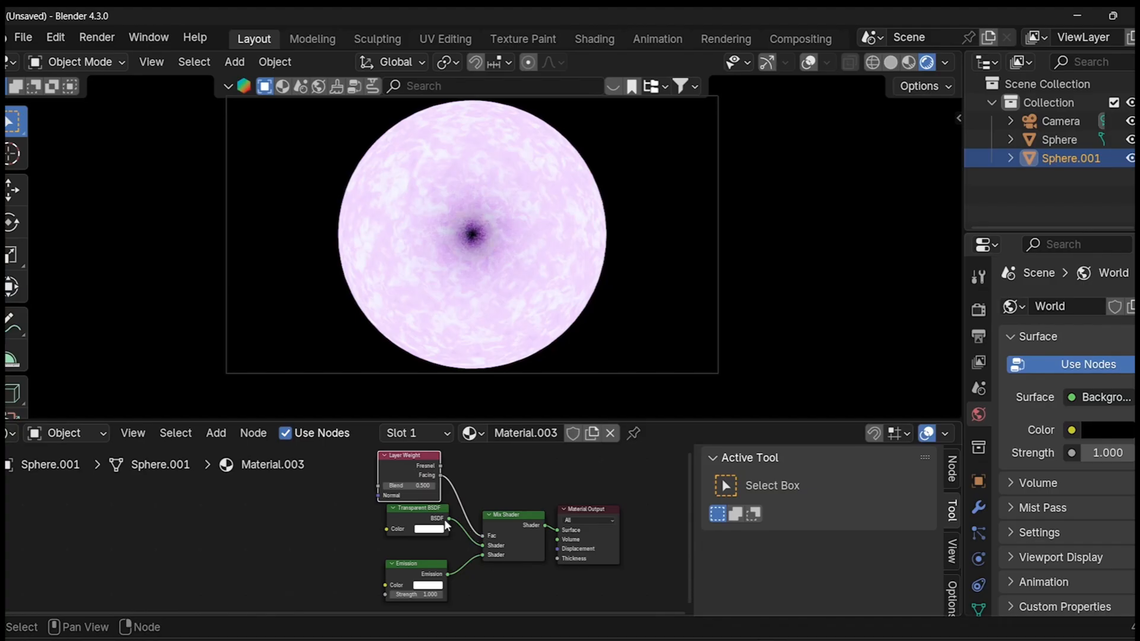
pyautogui.moveTo(410, 485); pyautogui.dragTo(451, 485)
# - Add a Color Ramp beside the Emission node and connect its Color output to the Emission Color
pyautogui.moveTo(357, 537); pyautogui.dragTo(398, 526, button='middle')
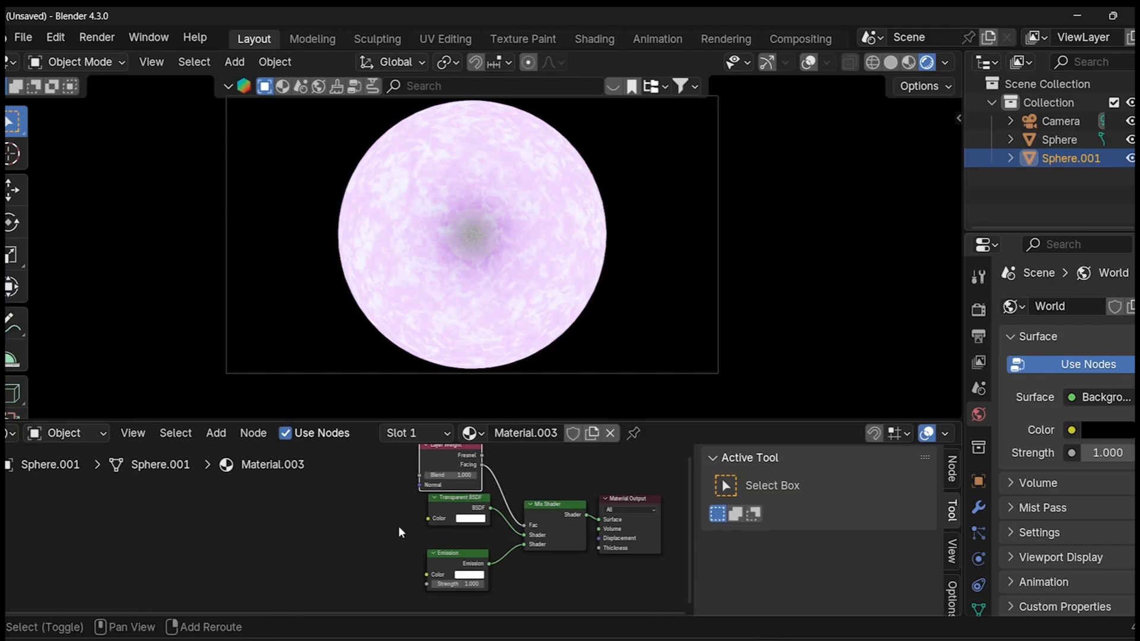
pyautogui.hotkey('shift', 'a')
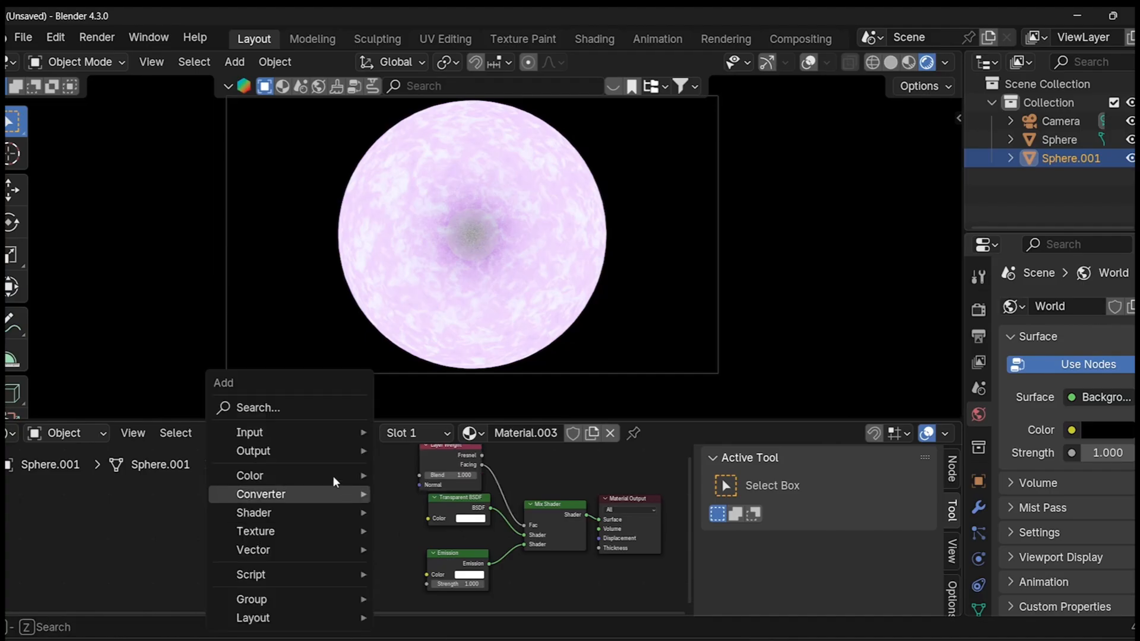
pyautogui.click(288, 411)
pyautogui.write('c')
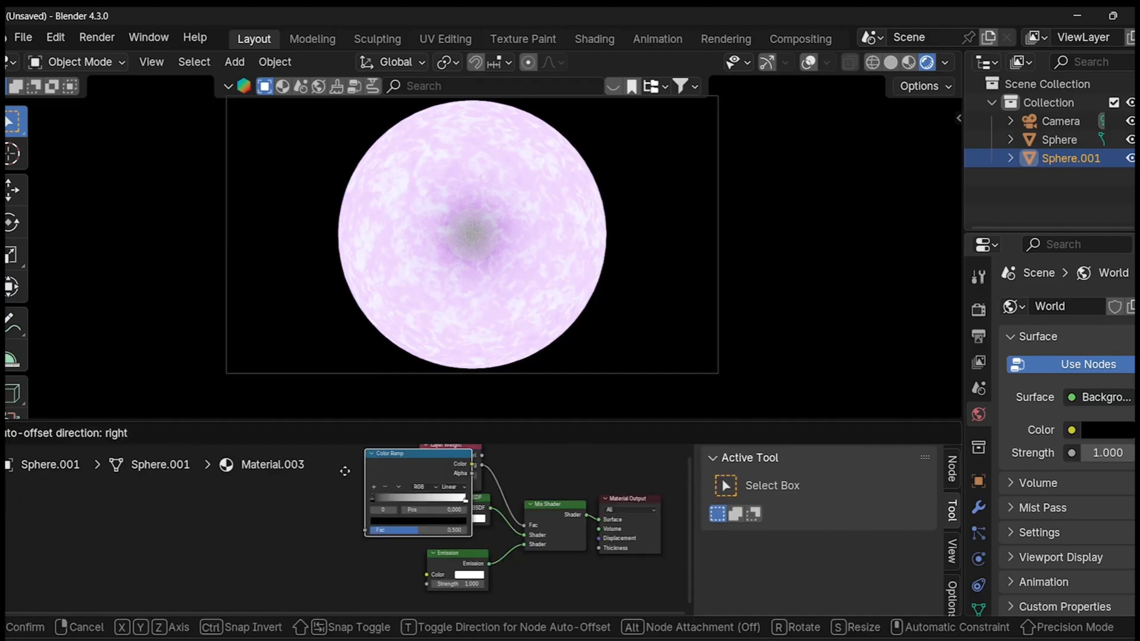
pyautogui.click(372, 443)
pyautogui.click(351, 543)
pyautogui.moveTo(366, 534); pyautogui.dragTo(427, 574)
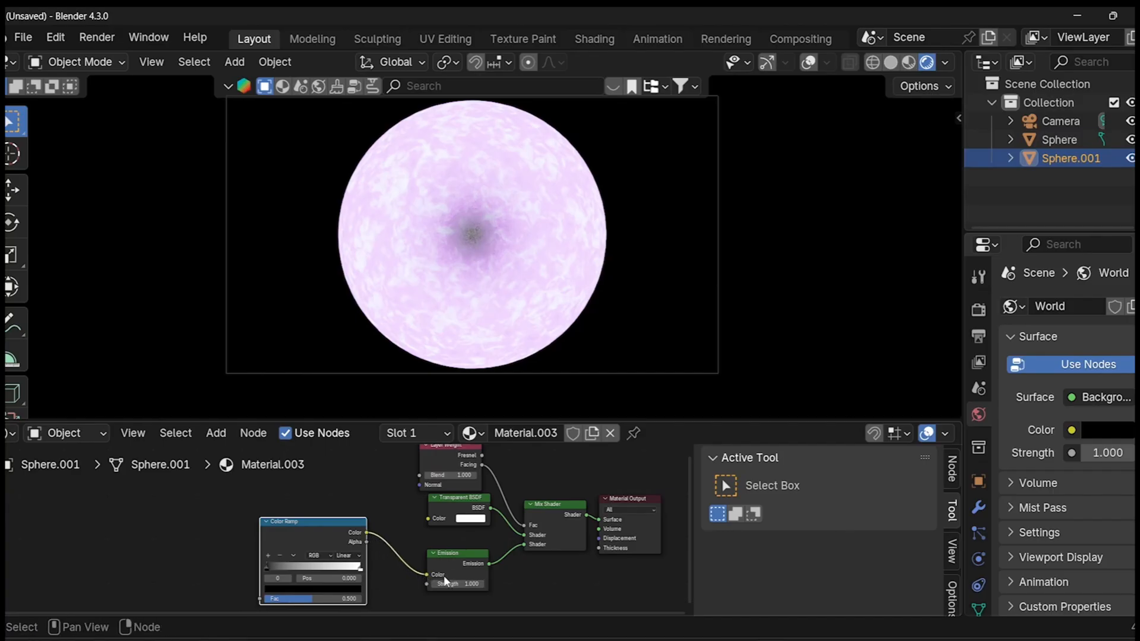
# - Set the inner sphere's Emission Strength to 124
pyautogui.click(463, 583)
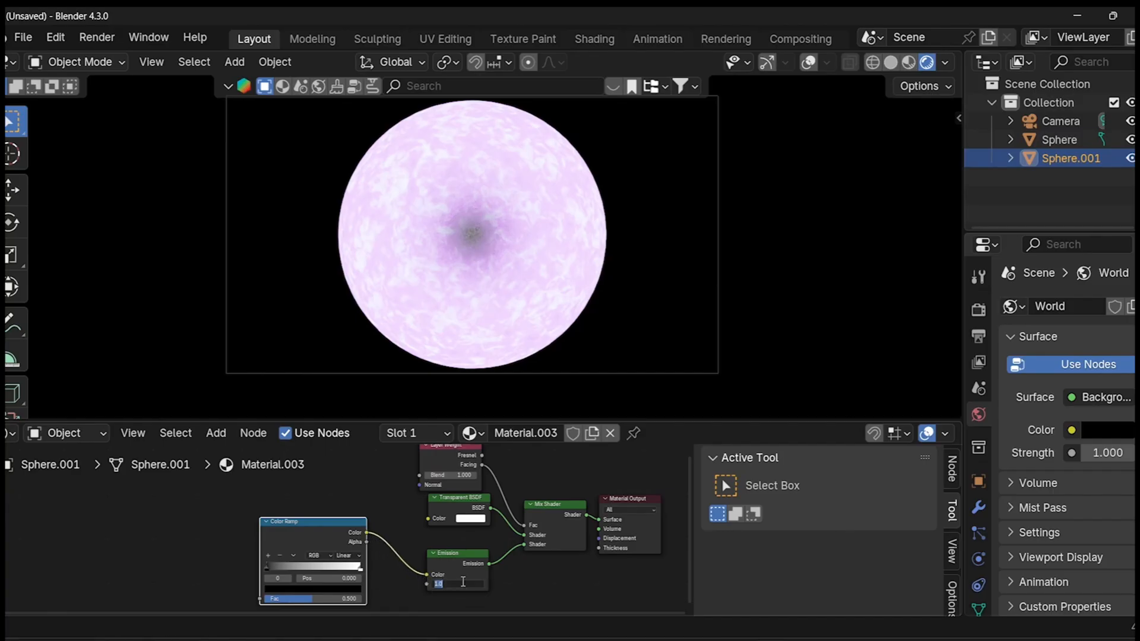
pyautogui.write('124')
pyautogui.press('Return')
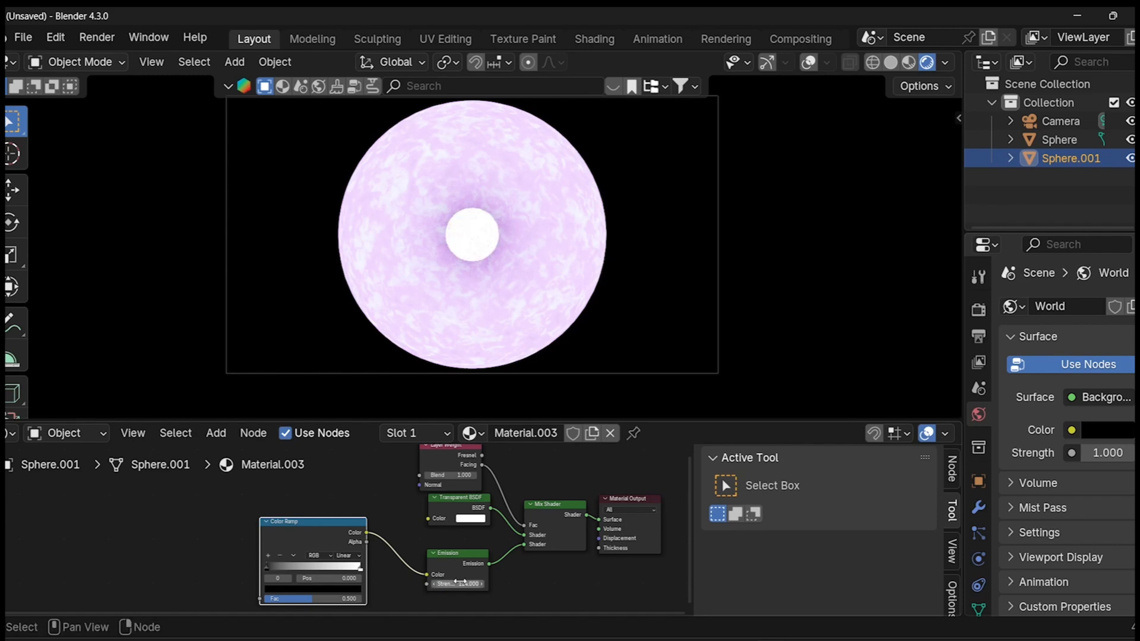
# - Color the inner material's Color Ramp stops, the first magenta #B100A5FF and the last light purple #E8B0FFFF
pyautogui.scroll(1, 355, 576)
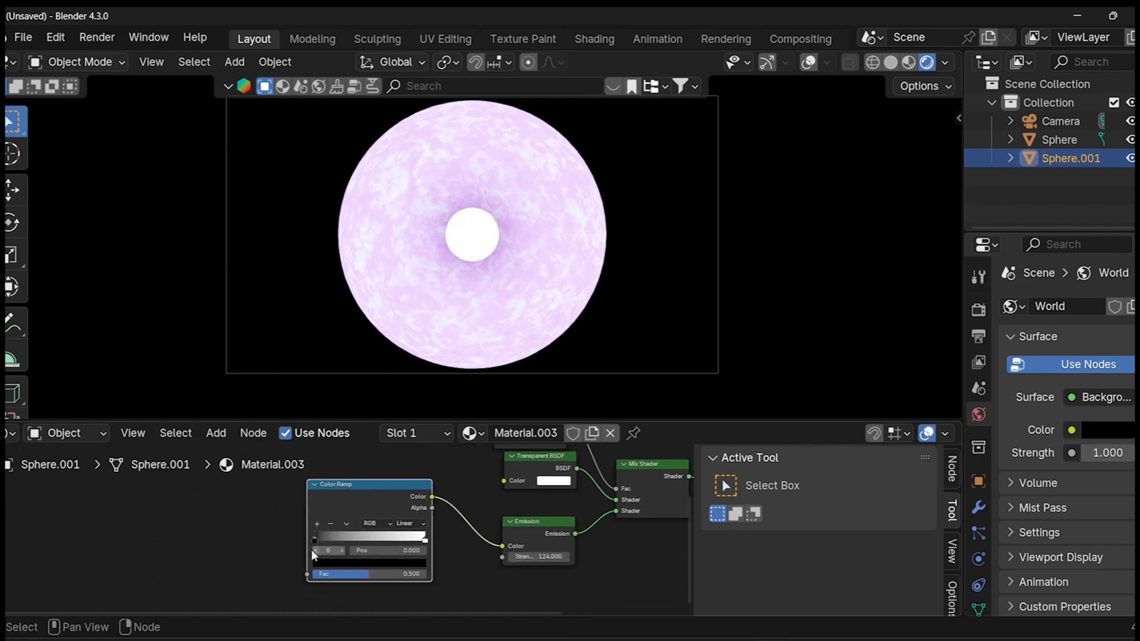
pyautogui.click(344, 562)
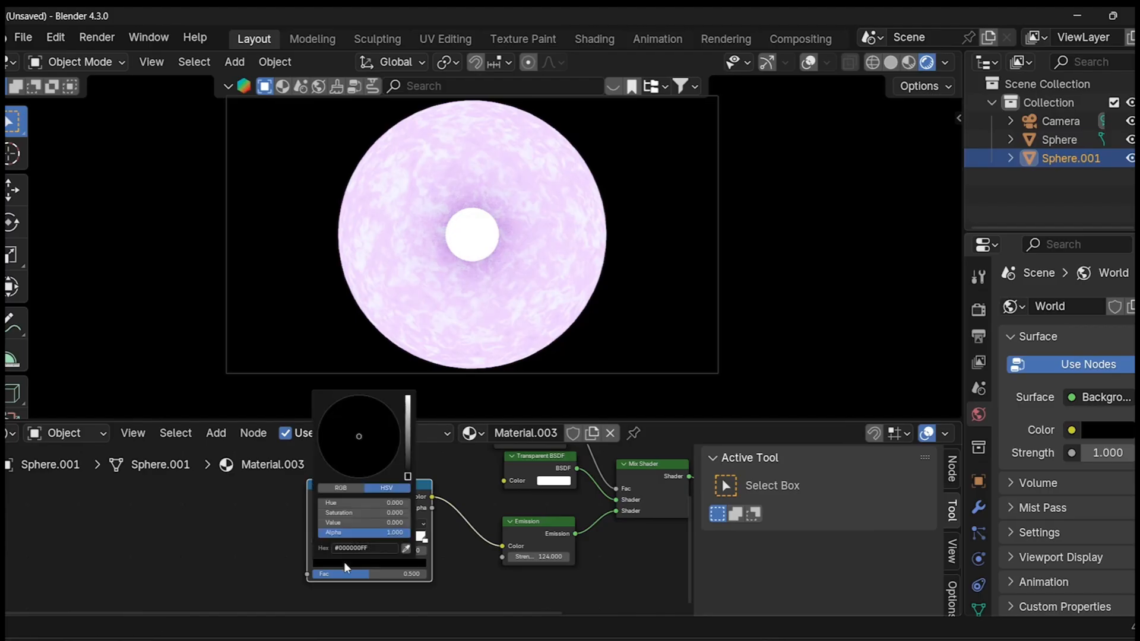
pyautogui.moveTo(407, 452)
pyautogui.mouseDown()
pyautogui.moveTo(408, 420)
pyautogui.moveTo(377, 446)
pyautogui.moveTo(393, 459)
pyautogui.mouseUp()
pyautogui.click(375, 444)
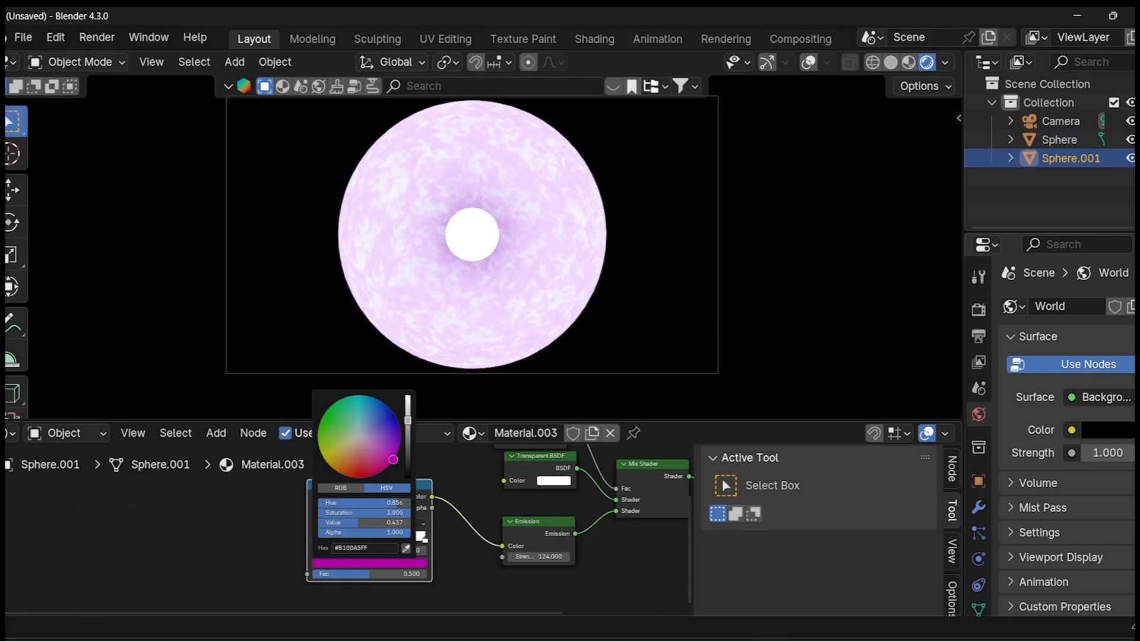
pyautogui.click(424, 542)
pyautogui.click(370, 563)
pyautogui.moveTo(377, 444); pyautogui.dragTo(373, 439)
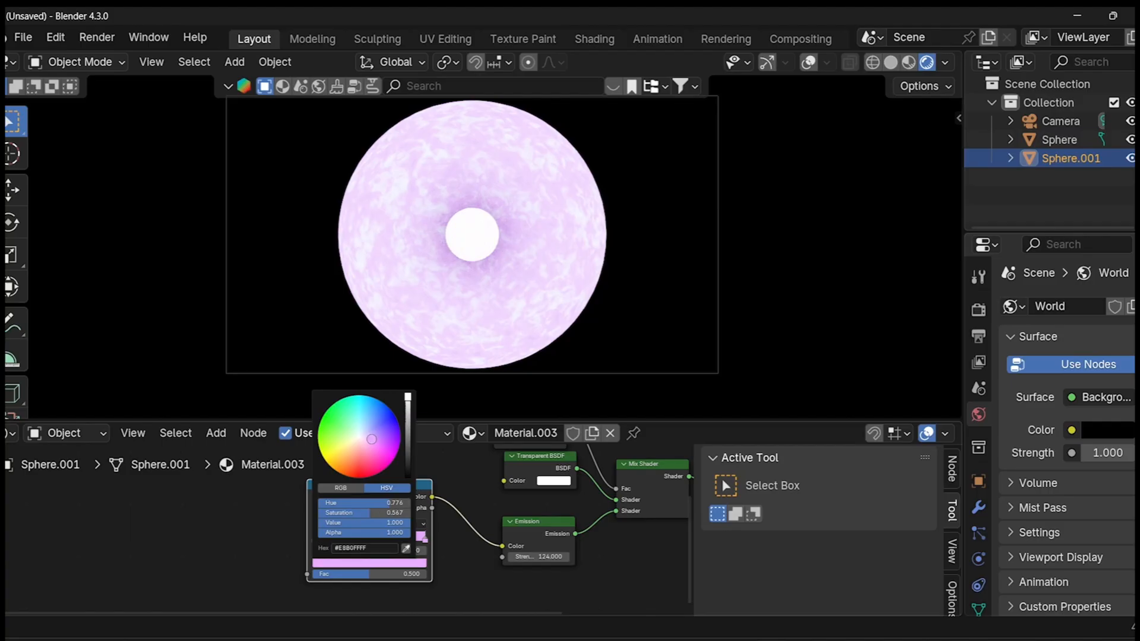
pyautogui.keyDown('shift'); pyautogui.scroll(2, 254, 539); pyautogui.keyUp('shift')
pyautogui.keyDown('shift'); pyautogui.moveTo(254, 539); pyautogui.dragTo(233, 499, button='middle'); pyautogui.keyUp('shift')
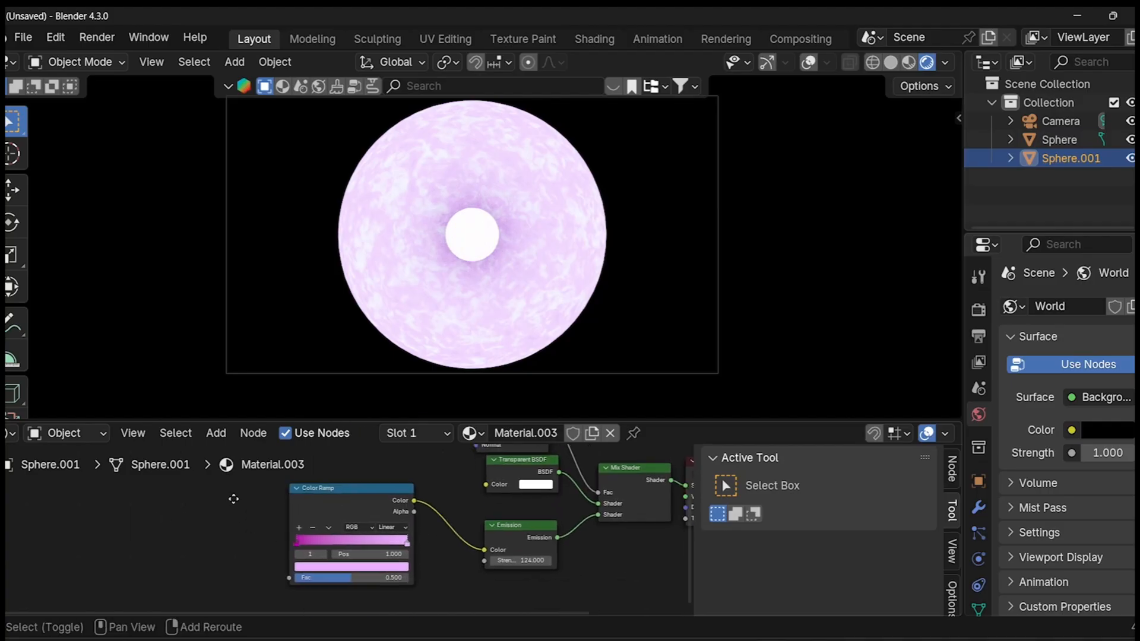
# - Switch the node editor to the Compositor and enable Use Nodes for the scene
pyautogui.click(12, 433)
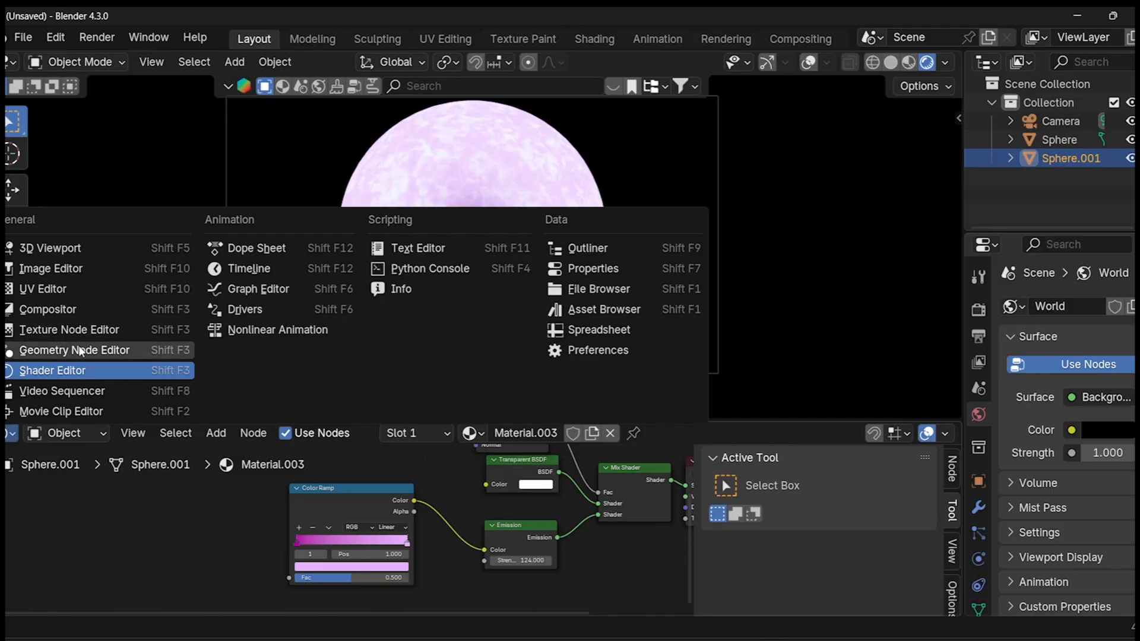
pyautogui.click(65, 310)
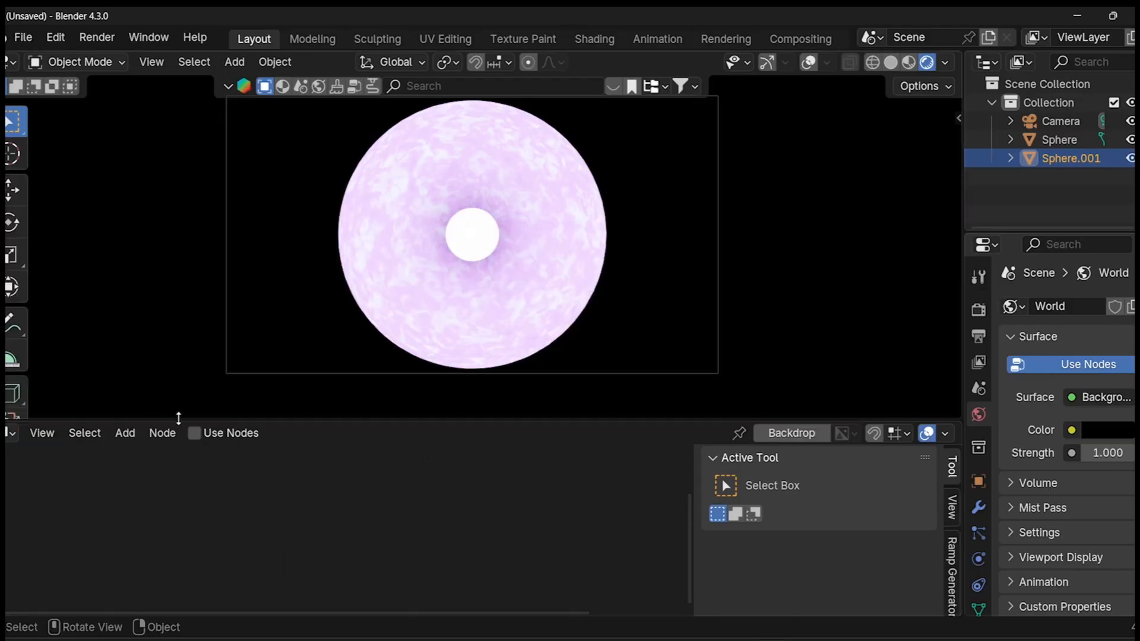
pyautogui.click(195, 433)
pyautogui.scroll(-1, 297, 515)
pyautogui.moveTo(297, 514); pyautogui.dragTo(209, 488, button='middle')
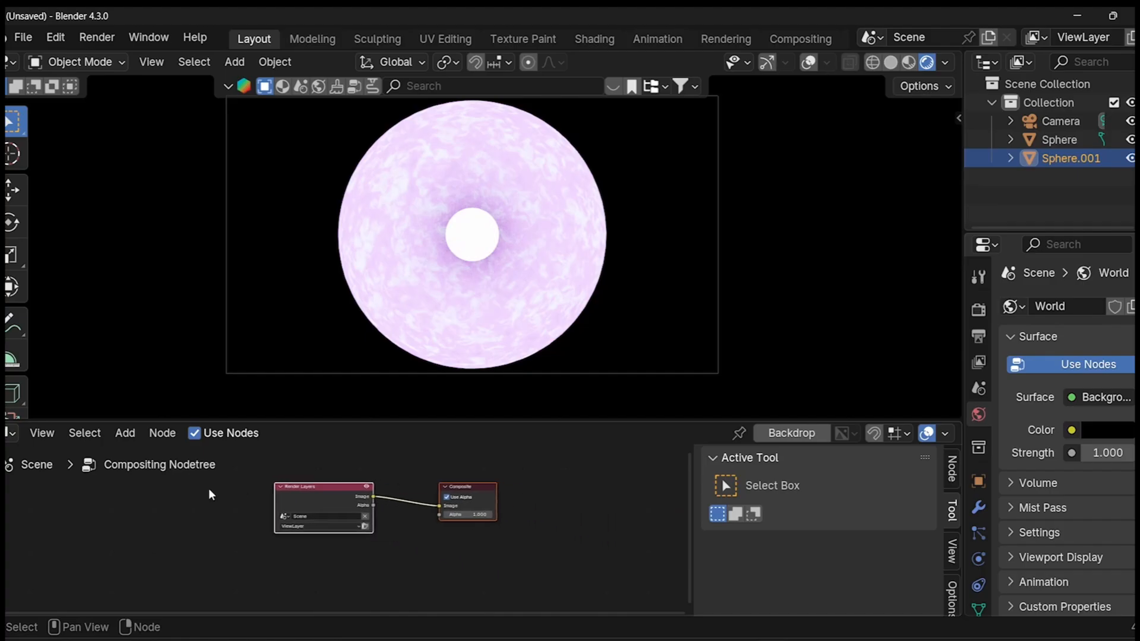
# - Move the Composite node farther from Render Layers and insert a Glare node on the link between them
pyautogui.moveTo(306, 498); pyautogui.dragTo(199, 523, button='middle')
pyautogui.moveTo(365, 549); pyautogui.dragTo(466, 544)
pyautogui.hotkey('shift', 'a')
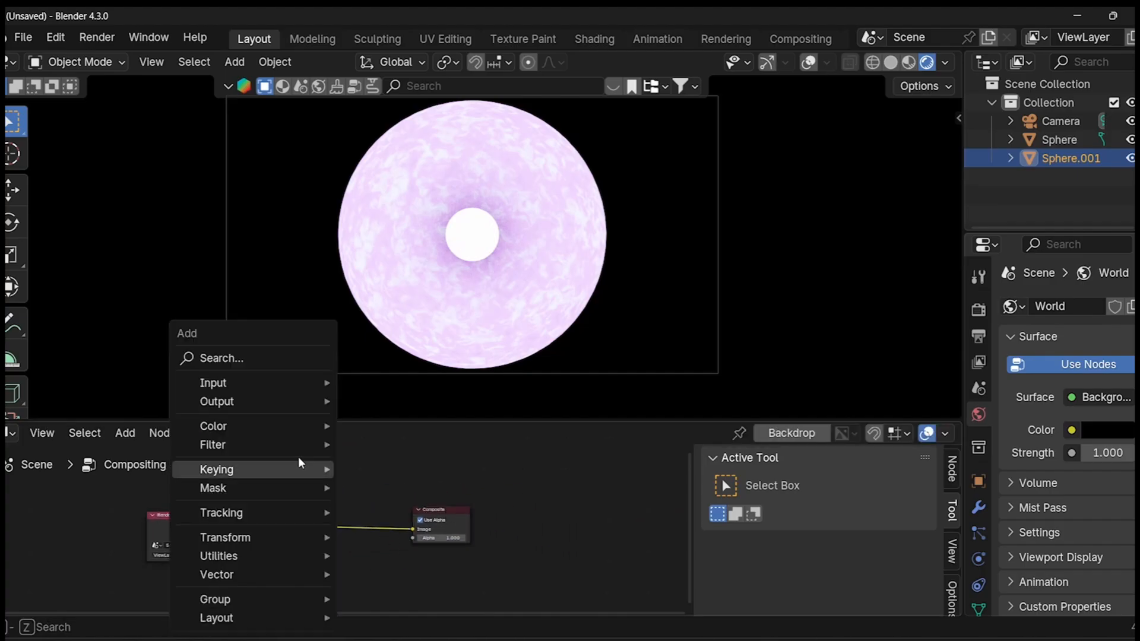
pyautogui.click(243, 359)
pyautogui.write('g')
pyautogui.click(316, 397)
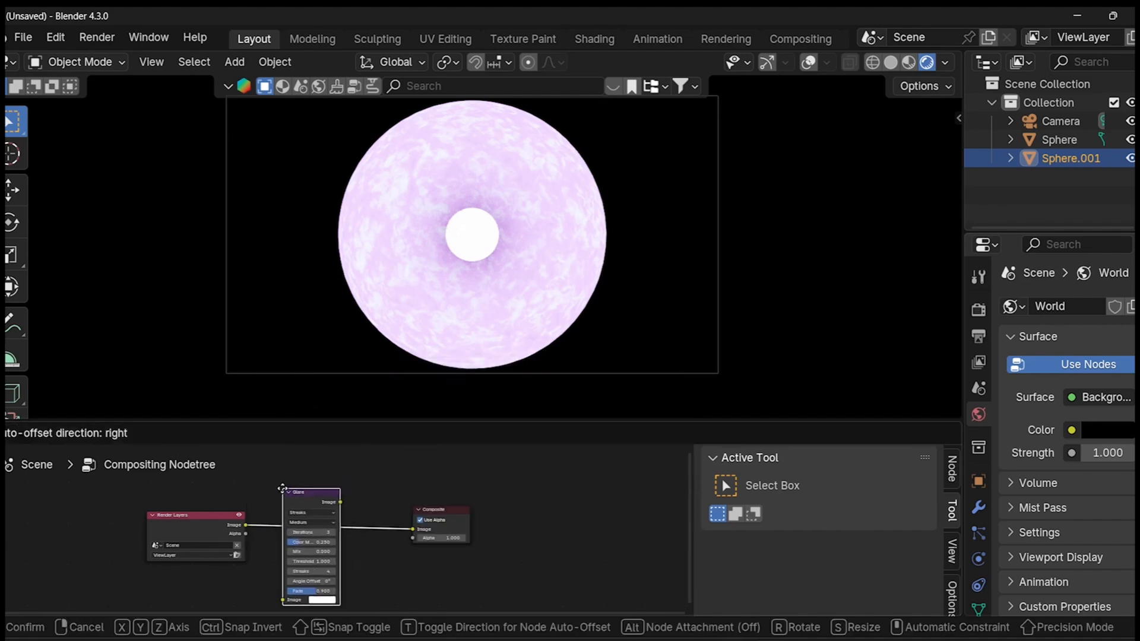
pyautogui.click(281, 487)
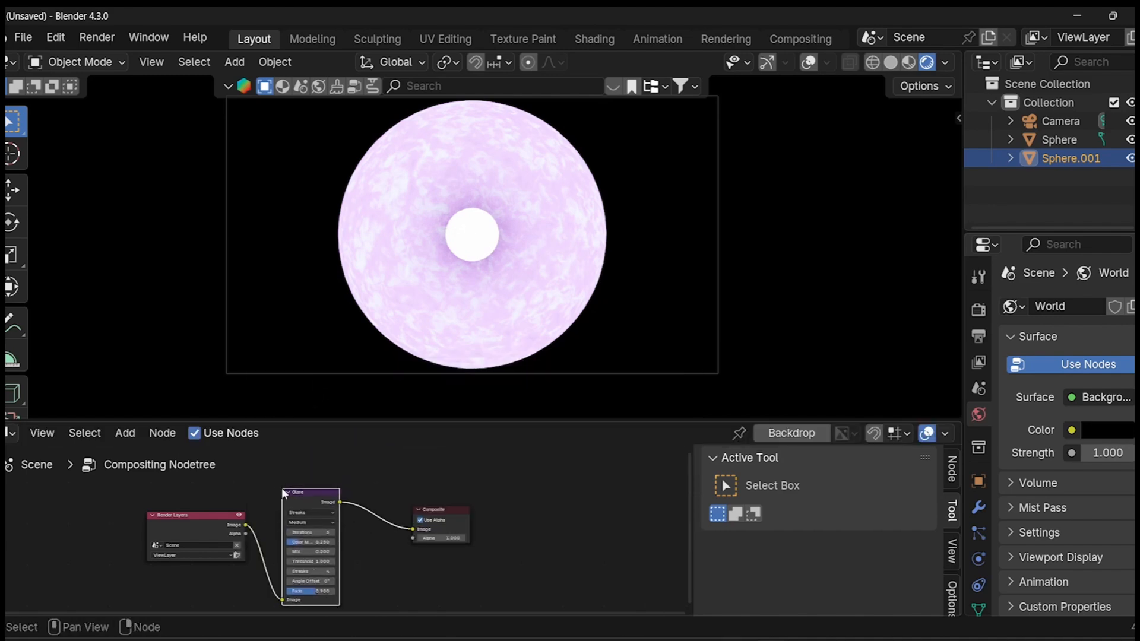
# - Set the Glare node's type to Fog Glow
pyautogui.scroll(4, 281, 490)
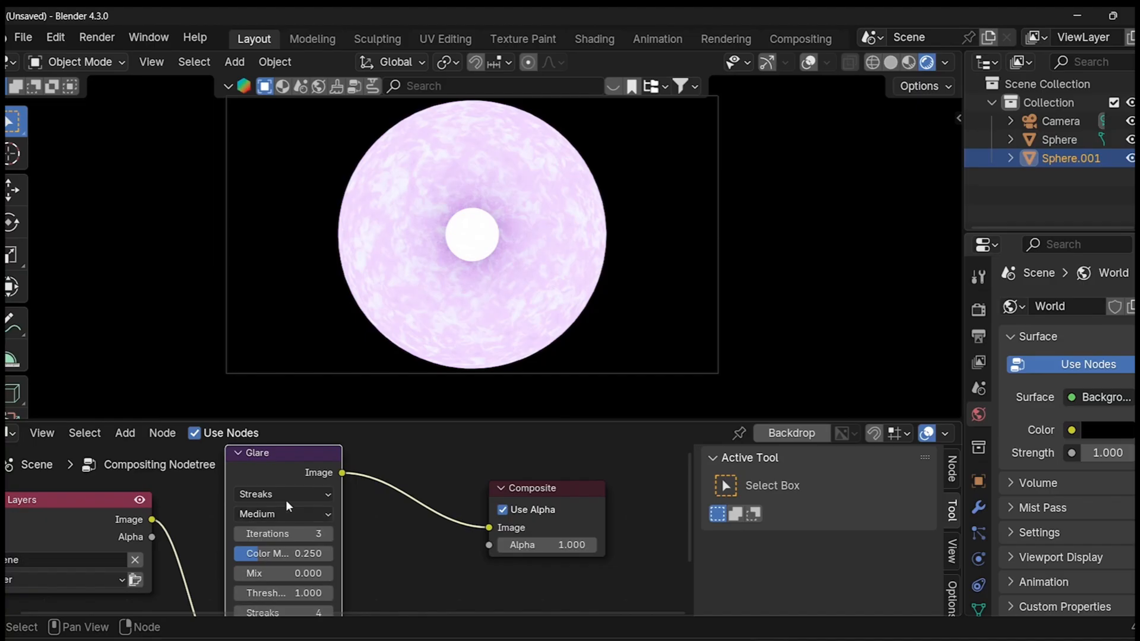
pyautogui.click(279, 494)
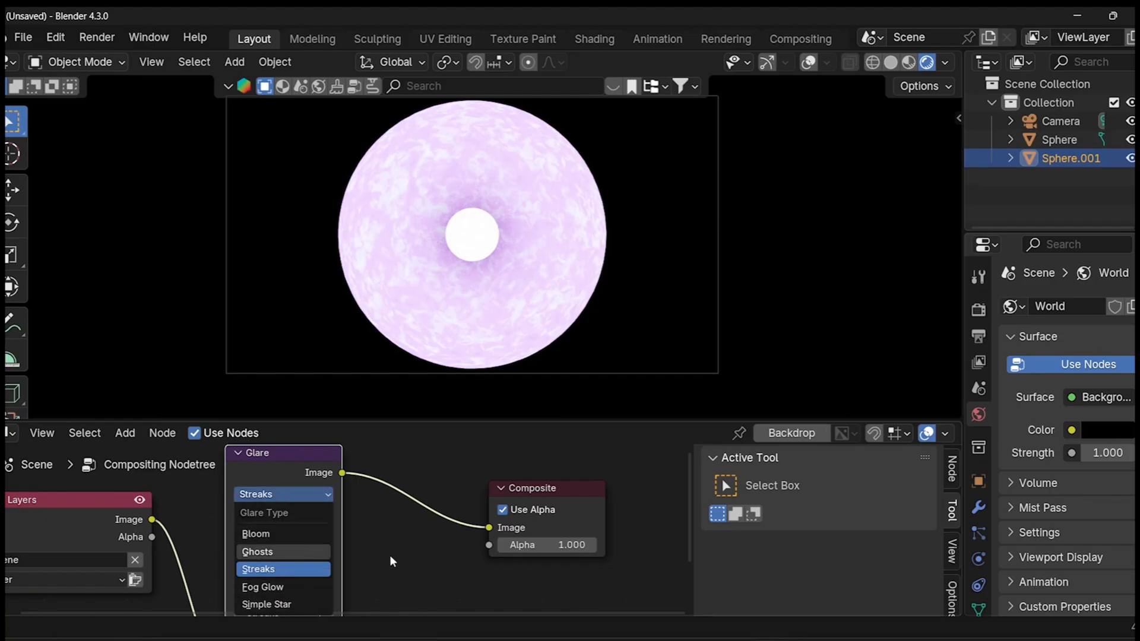
pyautogui.click(298, 493)
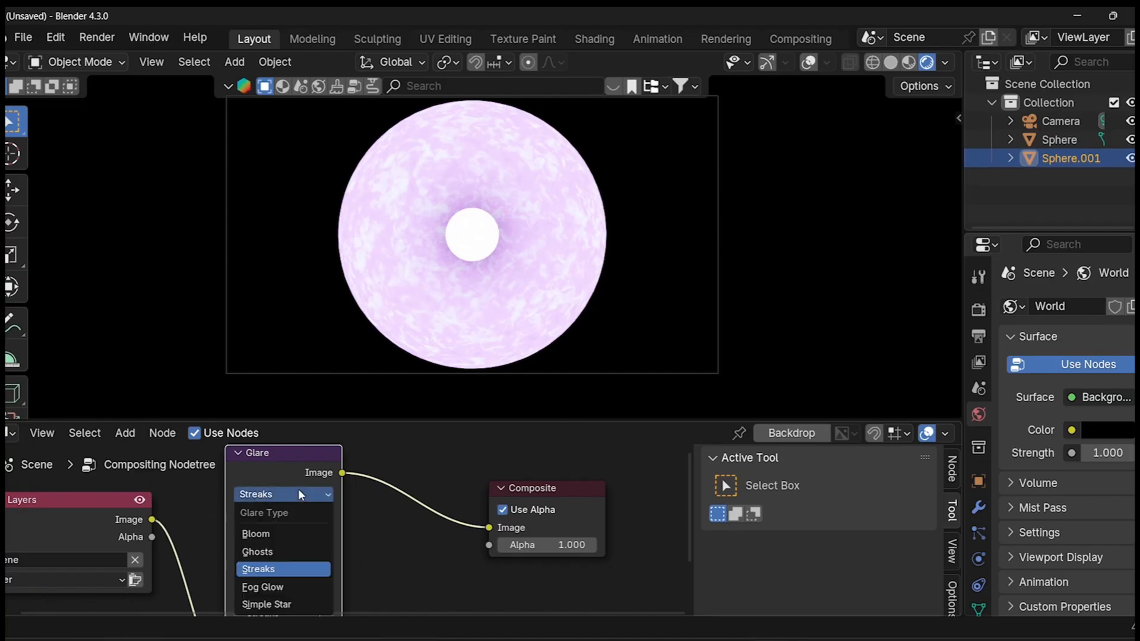
pyautogui.click(269, 588)
pyautogui.moveTo(321, 521); pyautogui.dragTo(409, 526, button='middle')
pyautogui.scroll(-2, 507, 473)
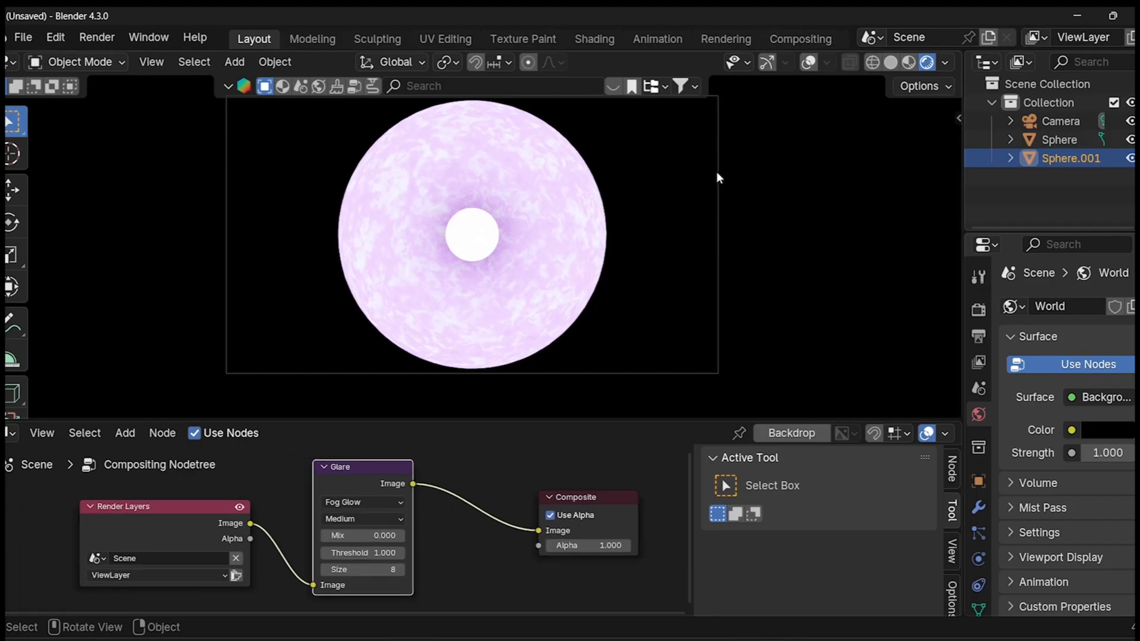
# - Set the viewport shading's Compositor option to Always
pyautogui.click(945, 63)
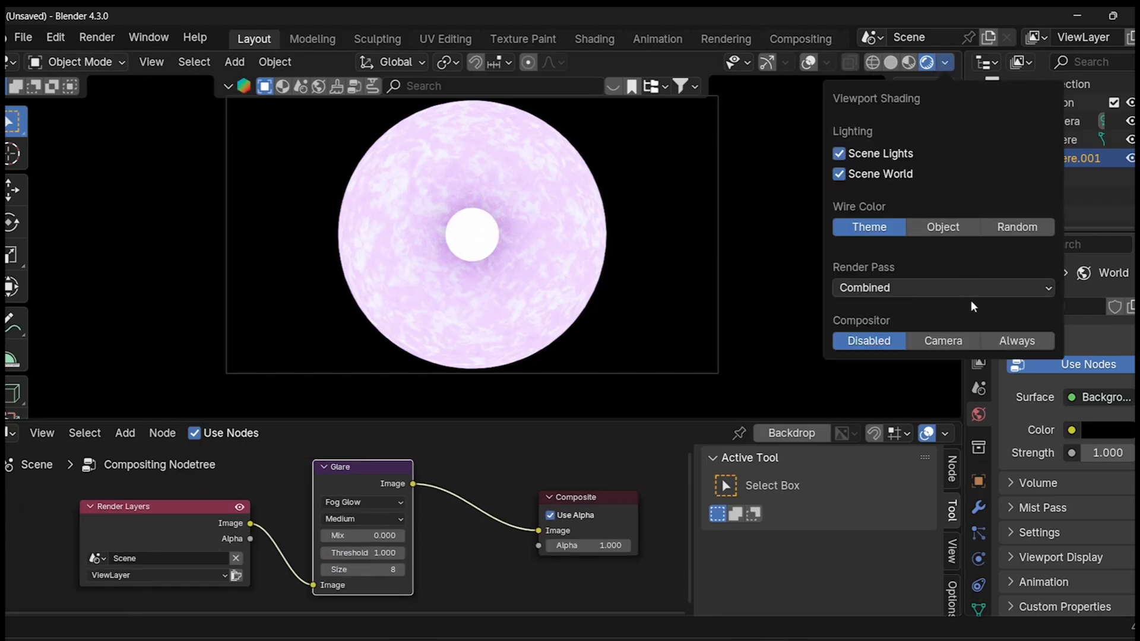
pyautogui.click(996, 342)
# - Set the Glare node's quality to High and its Mix to 1
pyautogui.scroll(3, 458, 518)
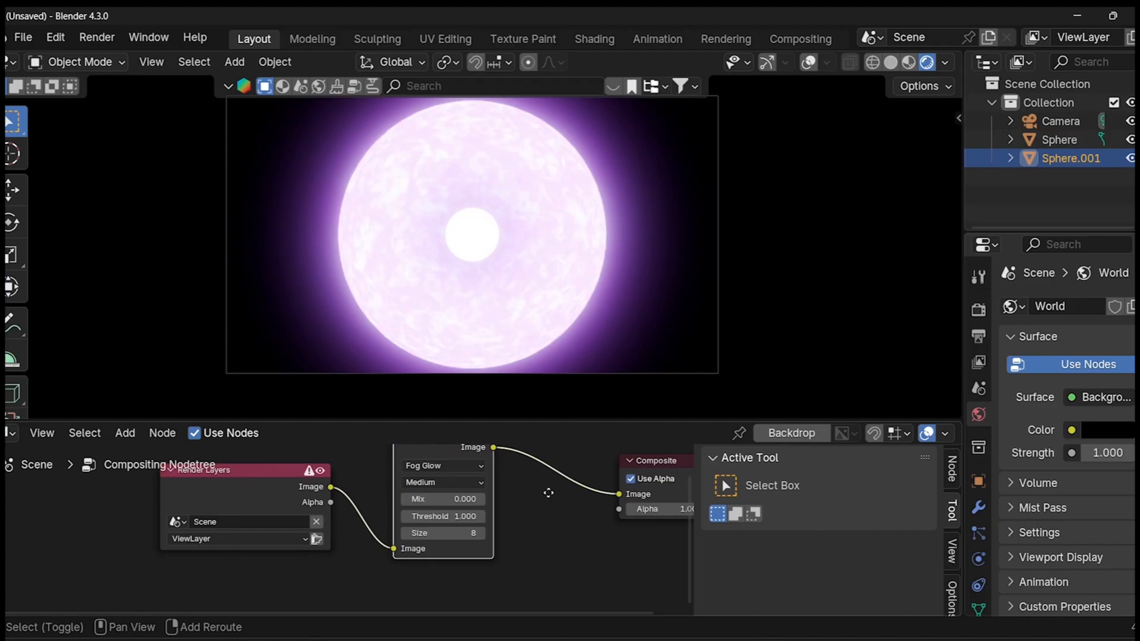
pyautogui.keyDown('shift'); pyautogui.moveTo(460, 517); pyautogui.dragTo(455, 521, button='middle'); pyautogui.keyUp('shift')
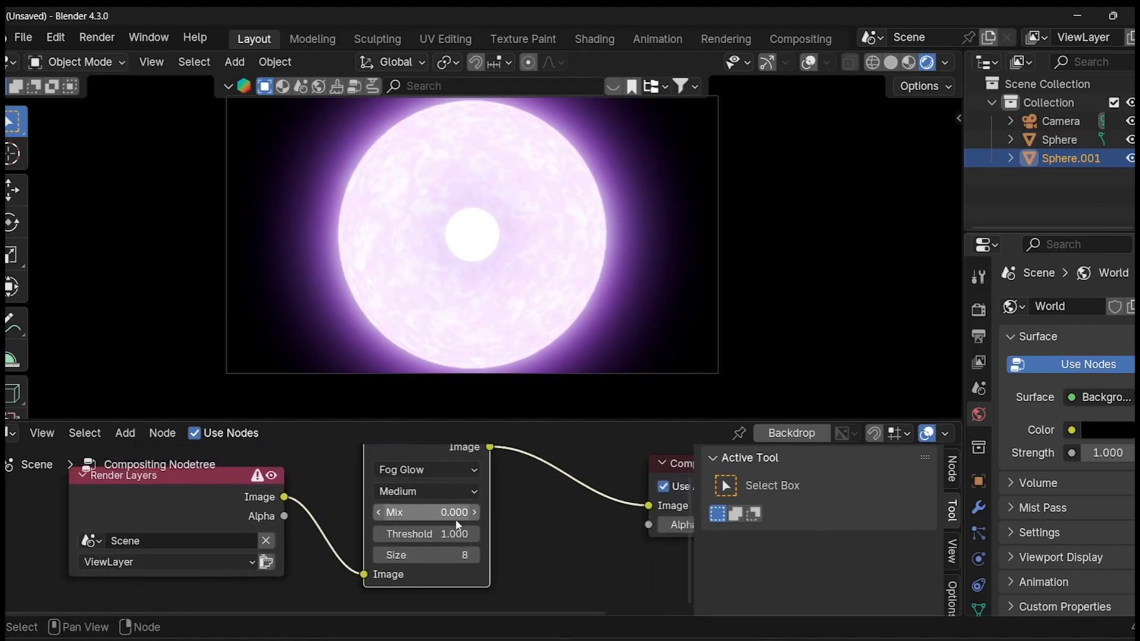
pyautogui.click(437, 490)
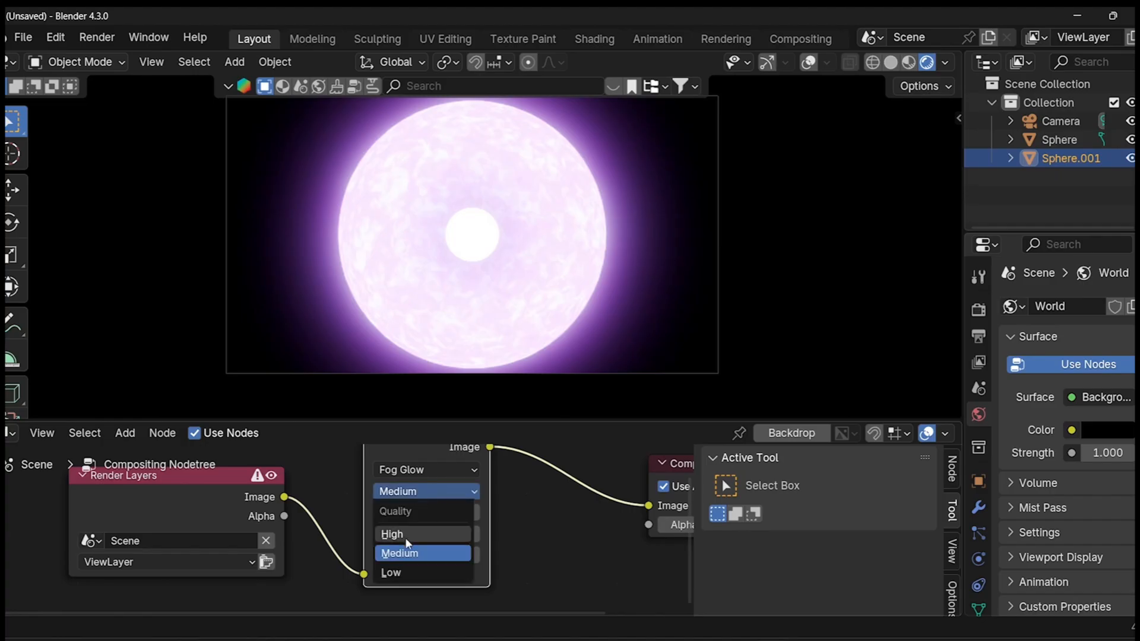
pyautogui.click(401, 536)
pyautogui.click(451, 515)
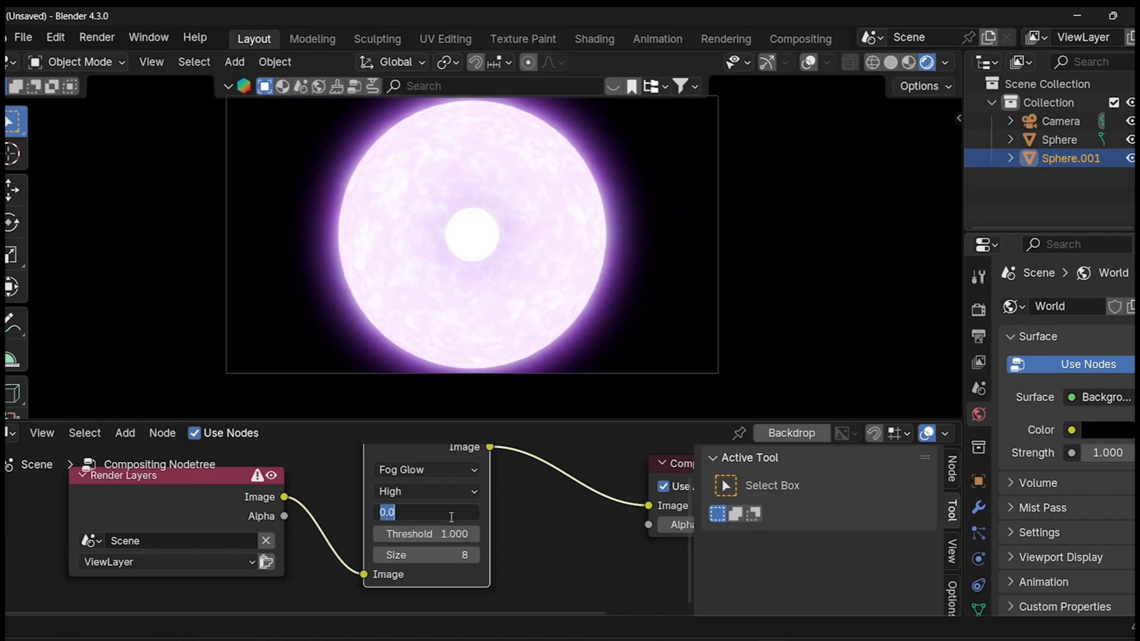
pyautogui.click(451, 517)
pyautogui.click(446, 534)
pyautogui.click(444, 514)
pyautogui.write('1')
pyautogui.press('Return')
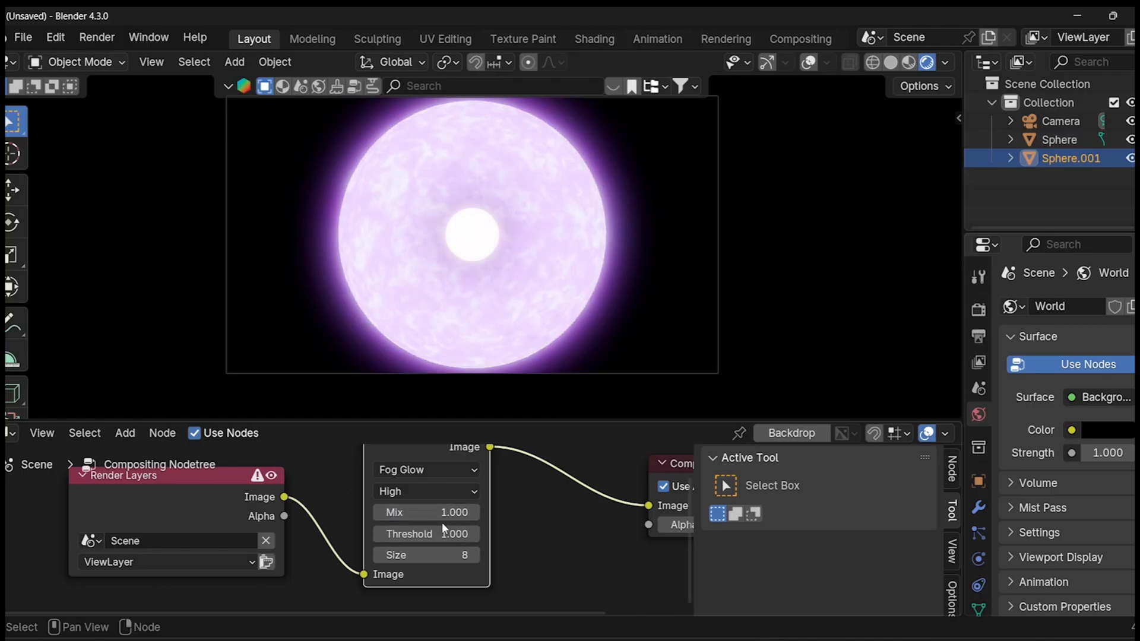
# - Set the Glare node's Threshold to 8.2 and deselect the node
pyautogui.click(443, 535)
pyautogui.write('8')
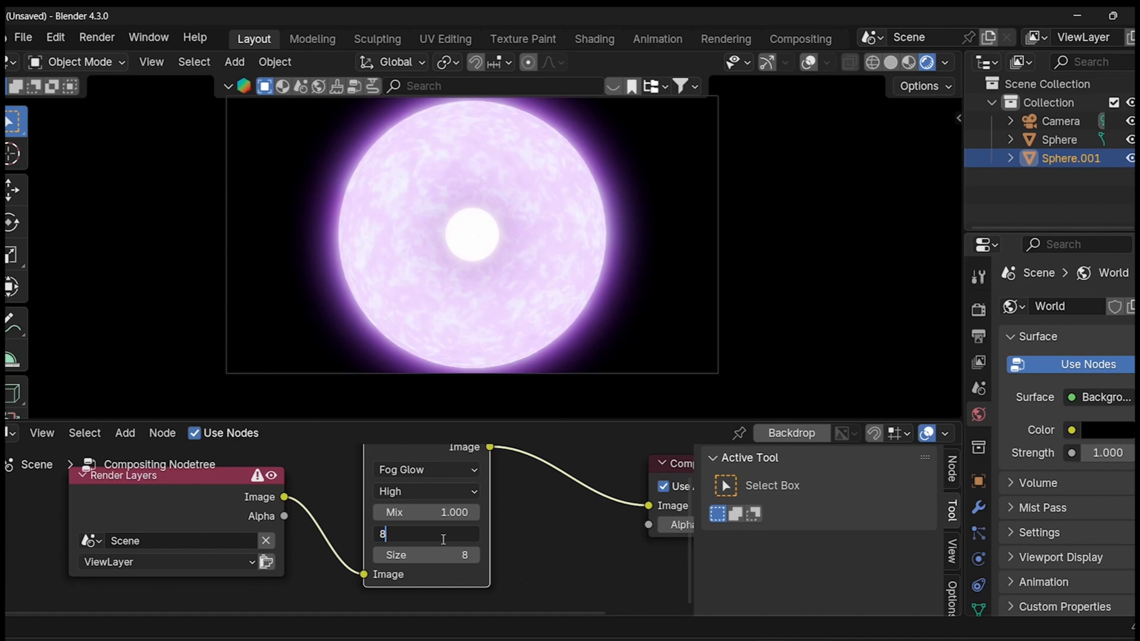
pyautogui.write('.2')
pyautogui.press('Return')
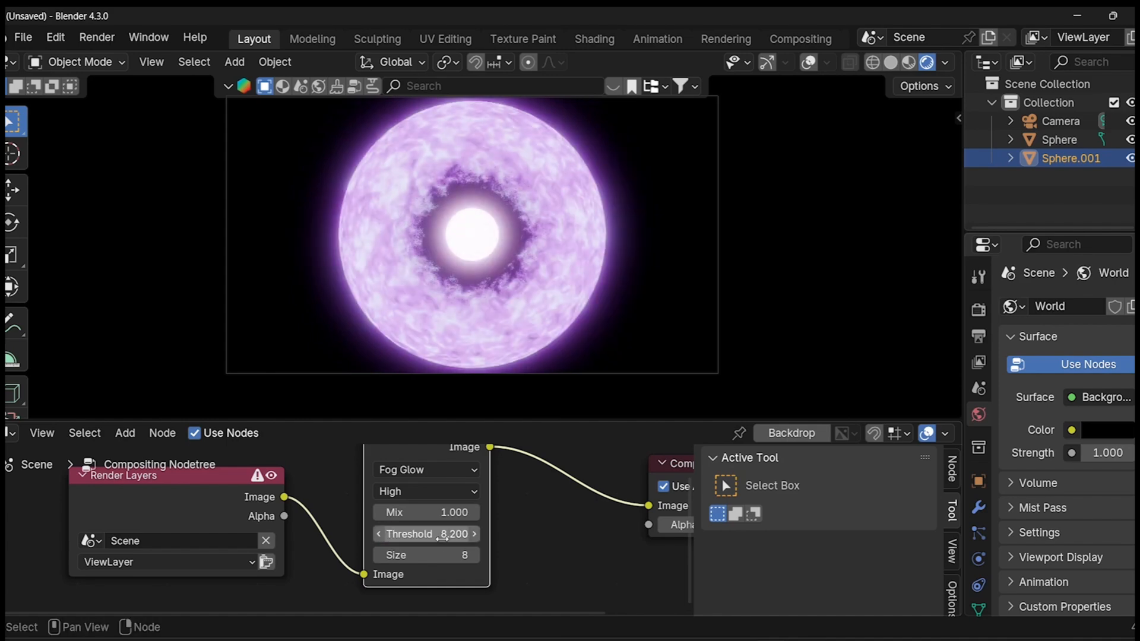
pyautogui.click(528, 531)
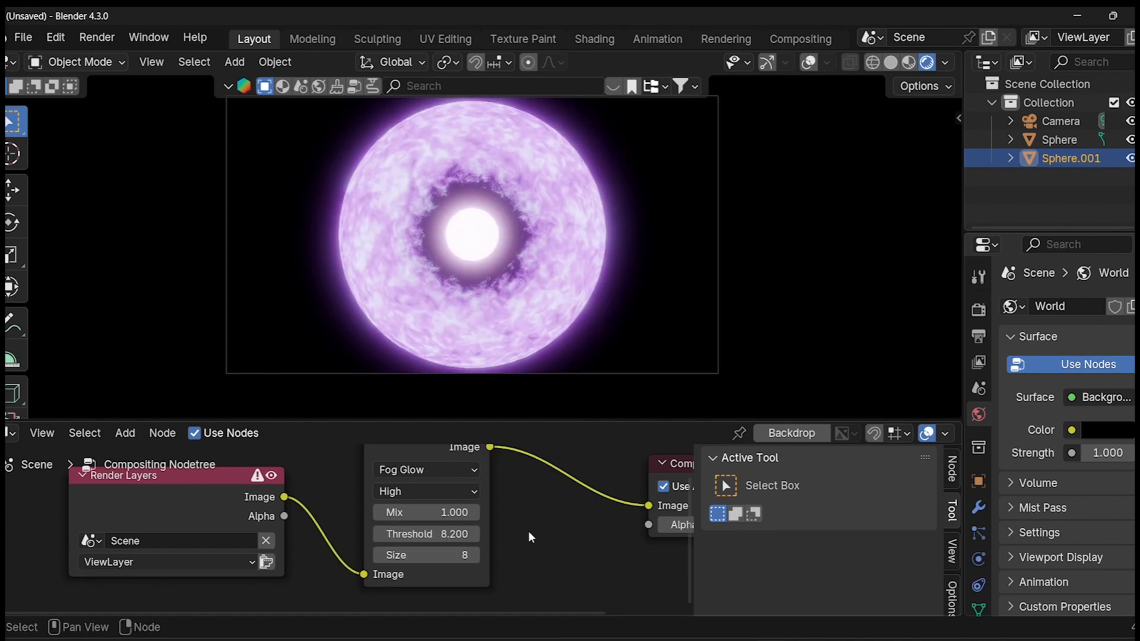
pyautogui.scroll(-2, 514, 521)
pyautogui.moveTo(513, 520); pyautogui.dragTo(452, 523, button='middle')
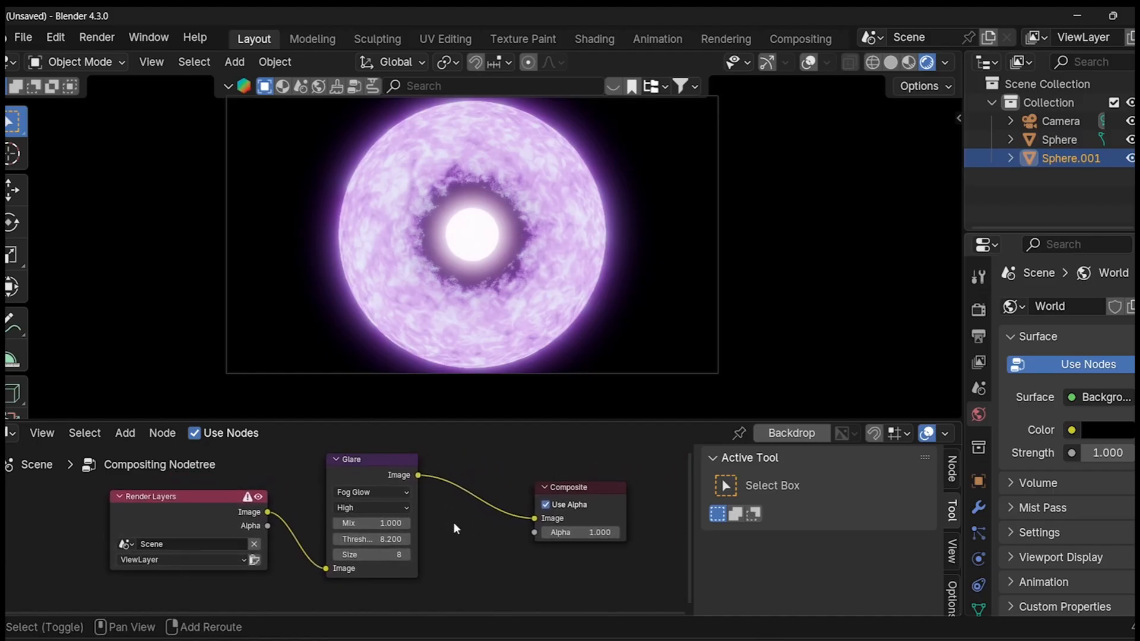
# - Switch the node editor back to the Shader Editor and select the outer sphere to edit its material
pyautogui.click(11, 433)
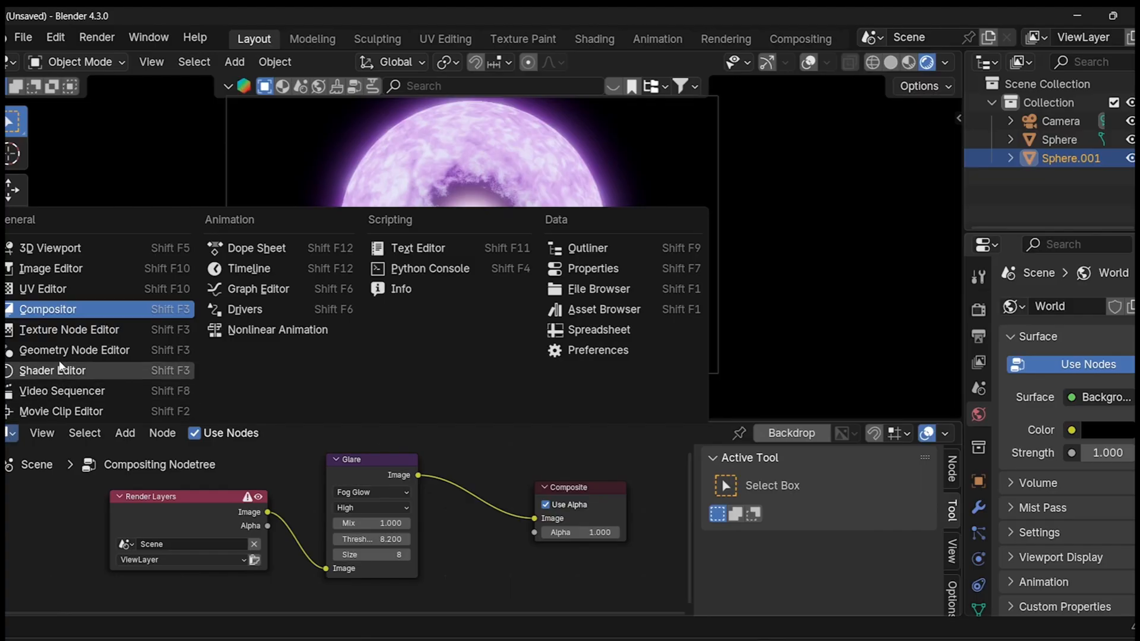
pyautogui.click(56, 371)
pyautogui.click(474, 328)
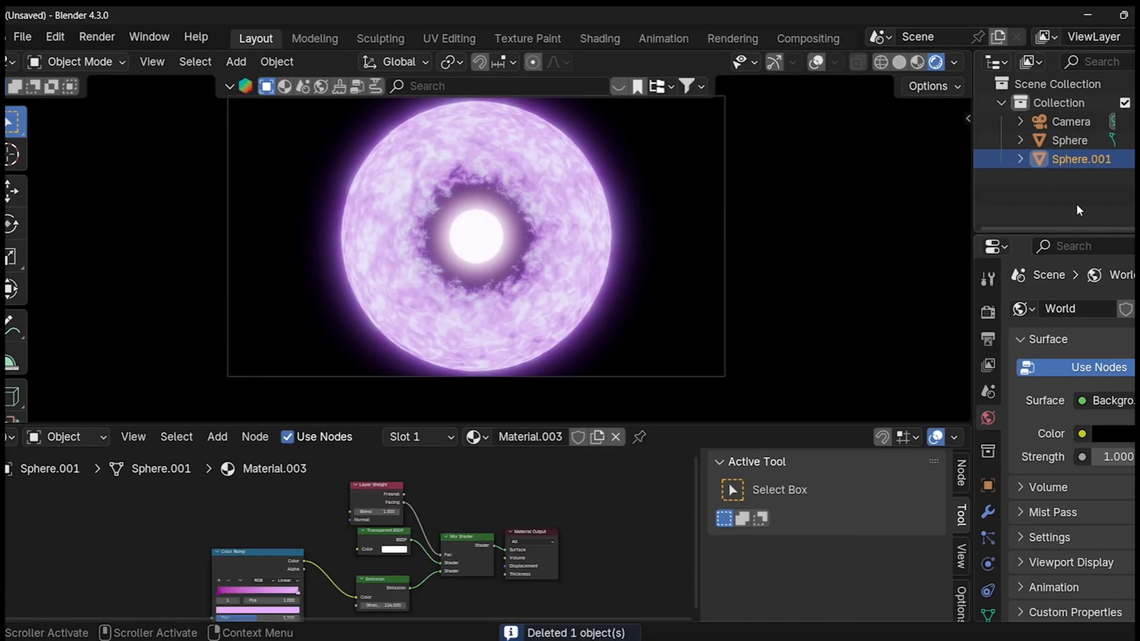
pyautogui.click(1062, 140)
# - Drive the Mapping node's Z Rotation with the expression #frame/100 and play the animation
pyautogui.scroll(6, 487, 575)
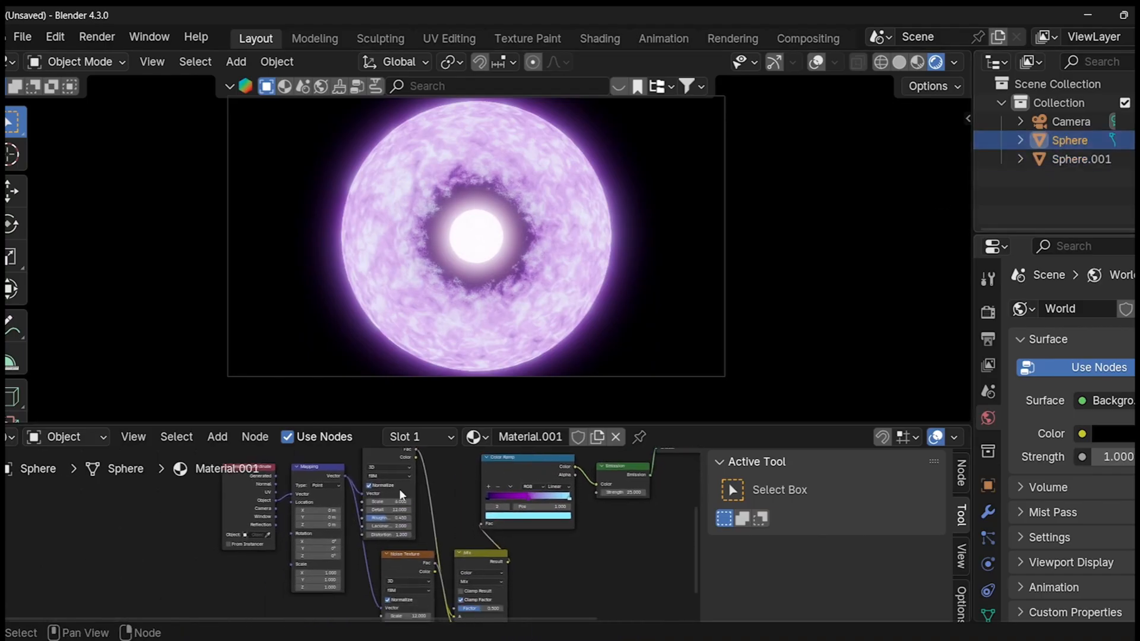
pyautogui.moveTo(305, 586); pyautogui.dragTo(345, 525, button='middle')
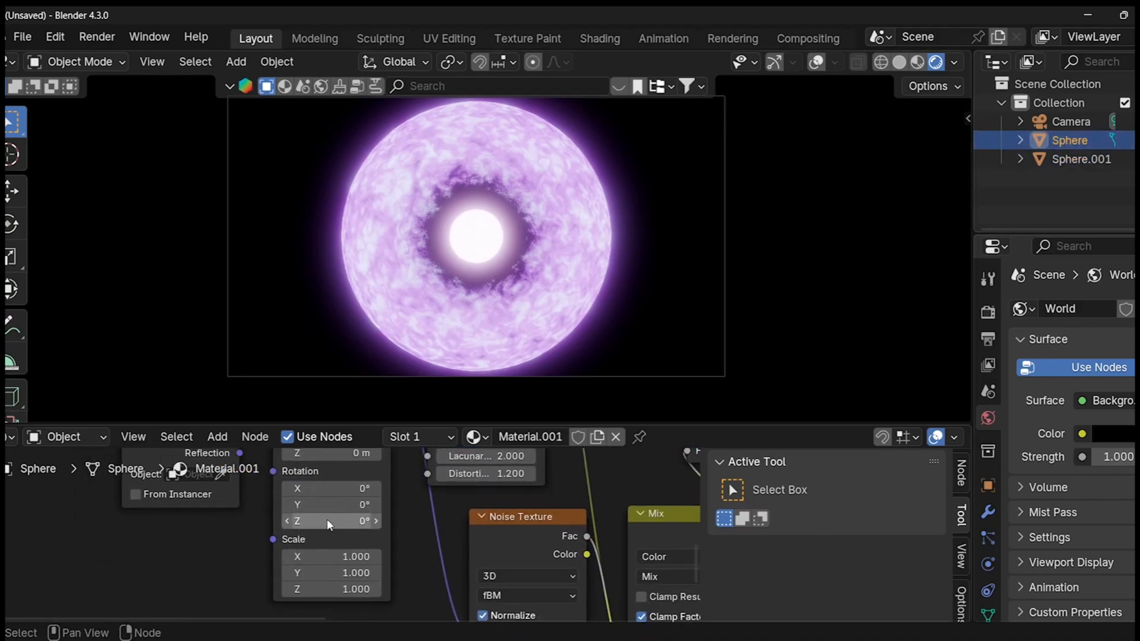
pyautogui.moveTo(327, 521); pyautogui.dragTo(318, 519)
pyautogui.click(327, 521)
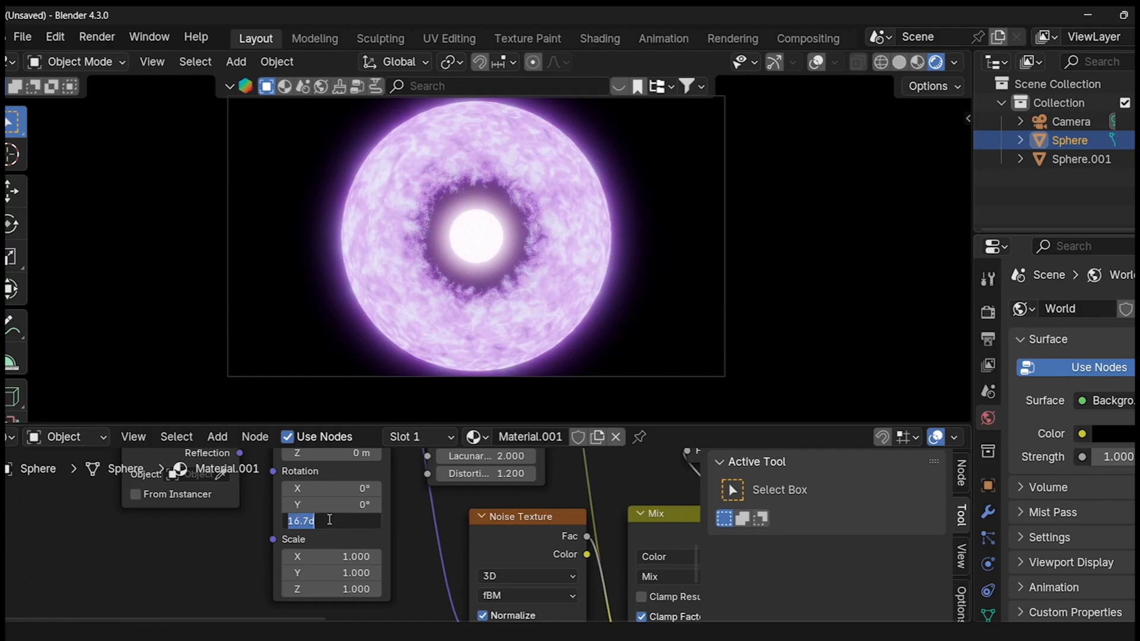
pyautogui.write('#')
pyautogui.write('frame/100')
pyautogui.press('Return')
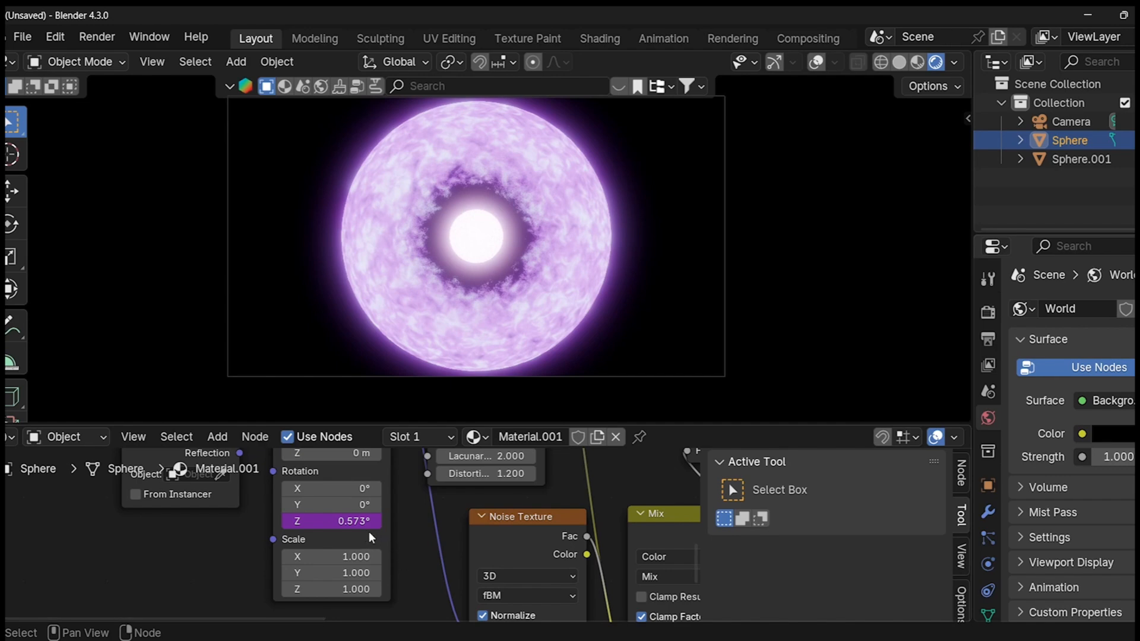
pyautogui.press('space')
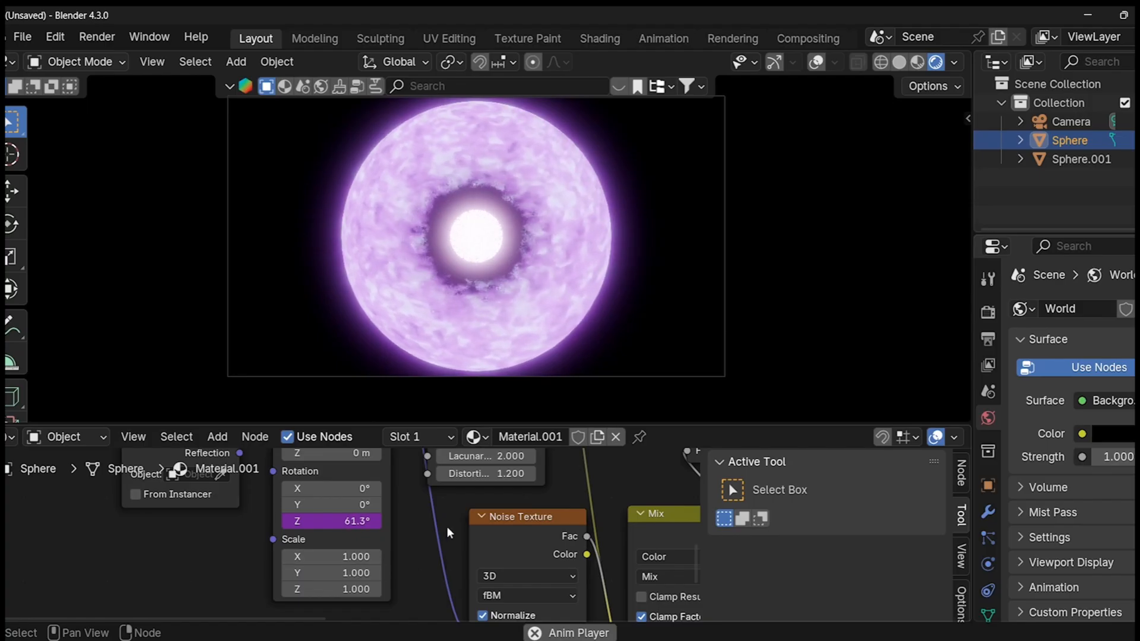
# - Drive the Mapping node's Z Location with the expression #frame/100
pyautogui.moveTo(447, 527); pyautogui.dragTo(386, 571, button='middle')
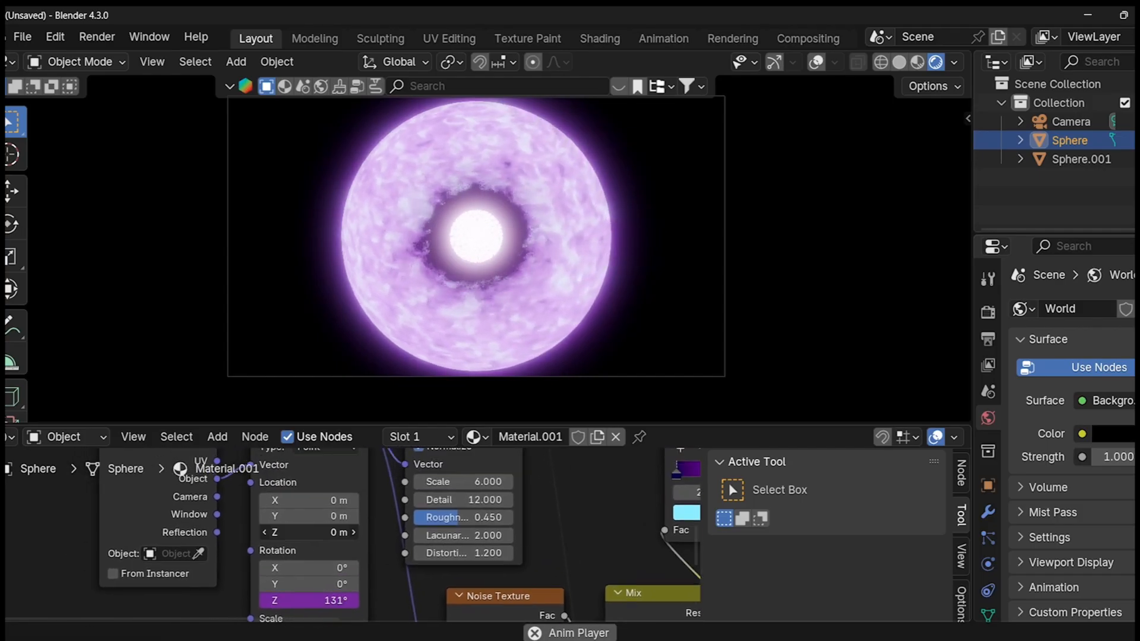
pyautogui.moveTo(312, 532); pyautogui.dragTo(316, 532)
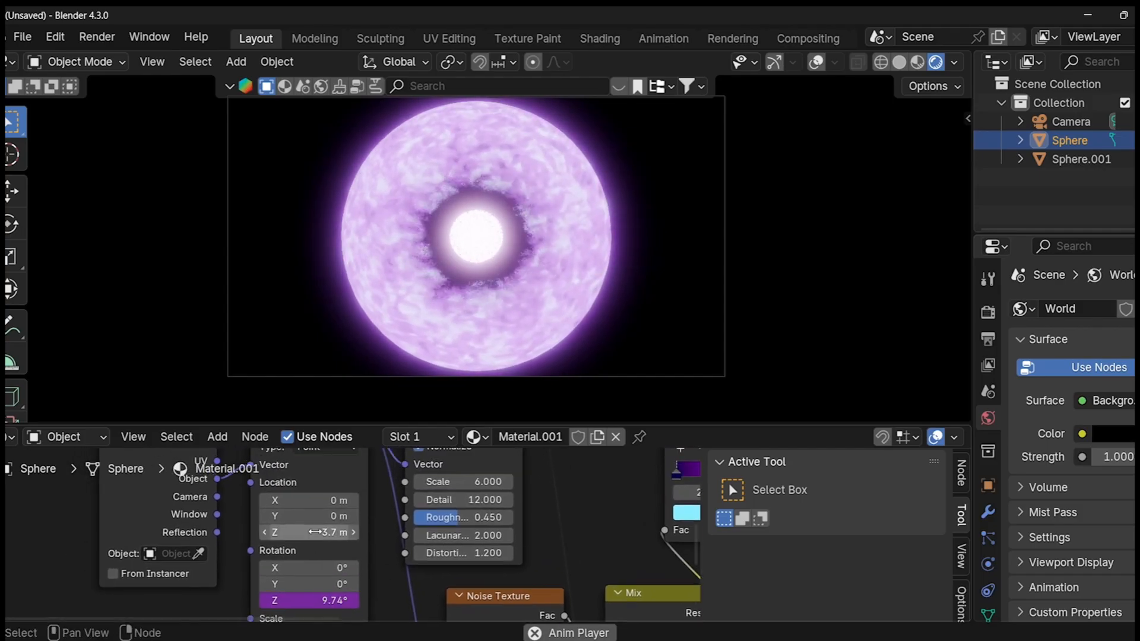
pyautogui.click(316, 532)
pyautogui.write('#')
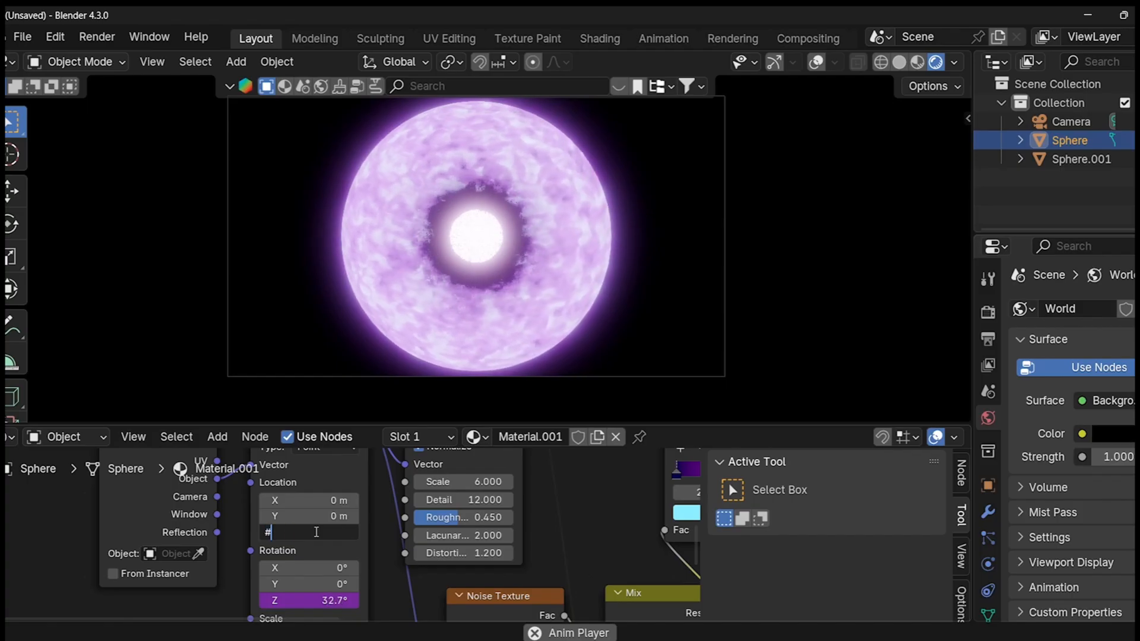
pyautogui.write('frame')
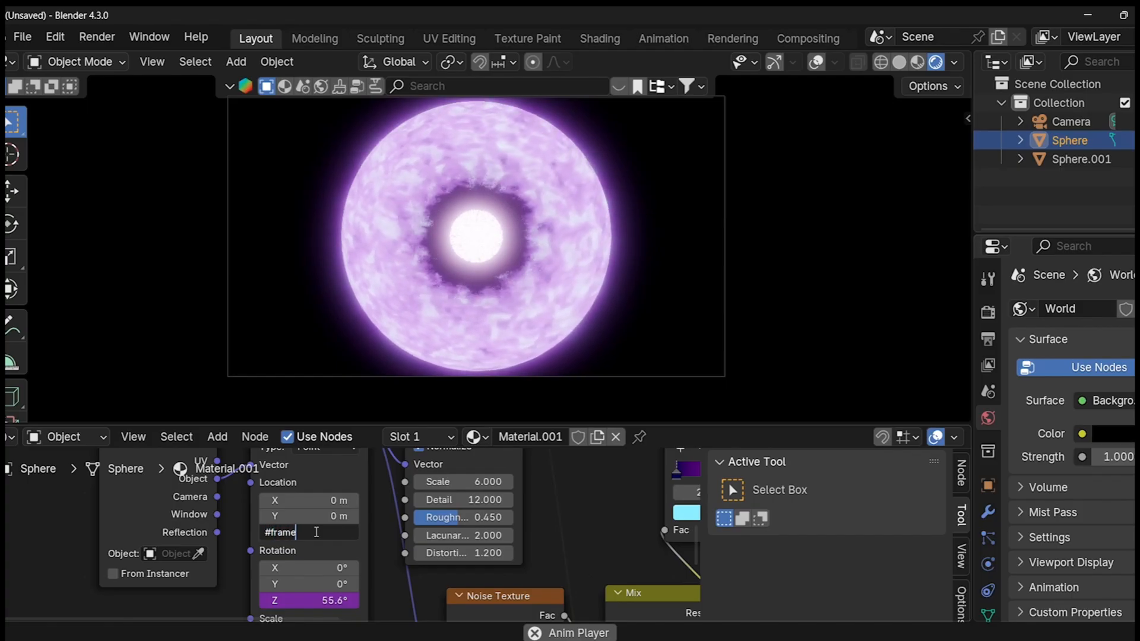
pyautogui.write('/10')
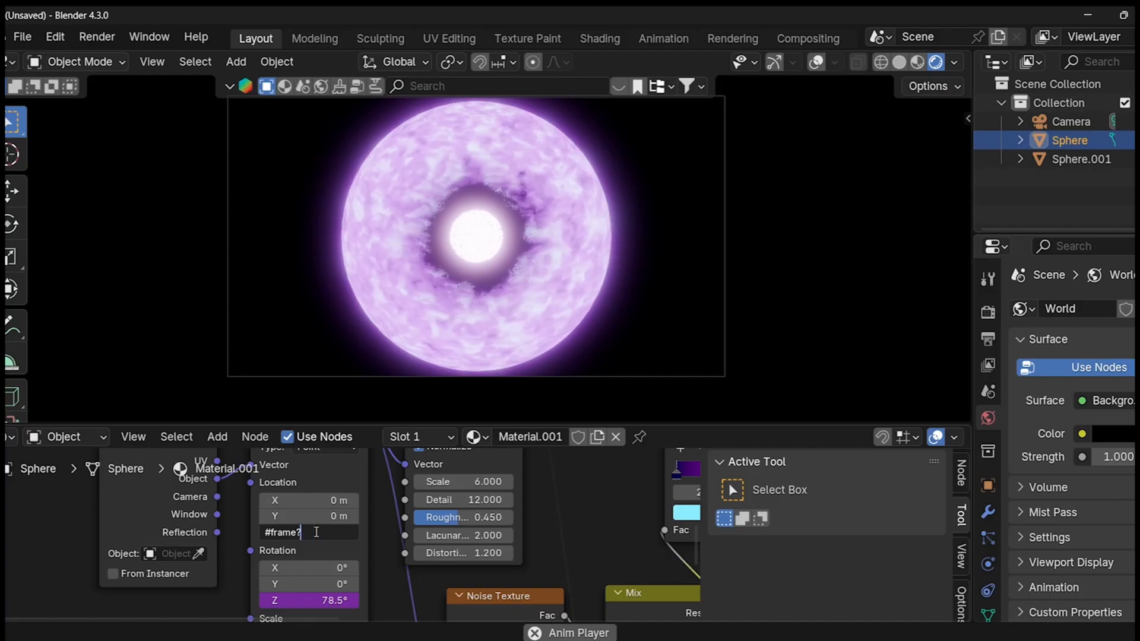
pyautogui.press('BackSpace')
pyautogui.write('1')
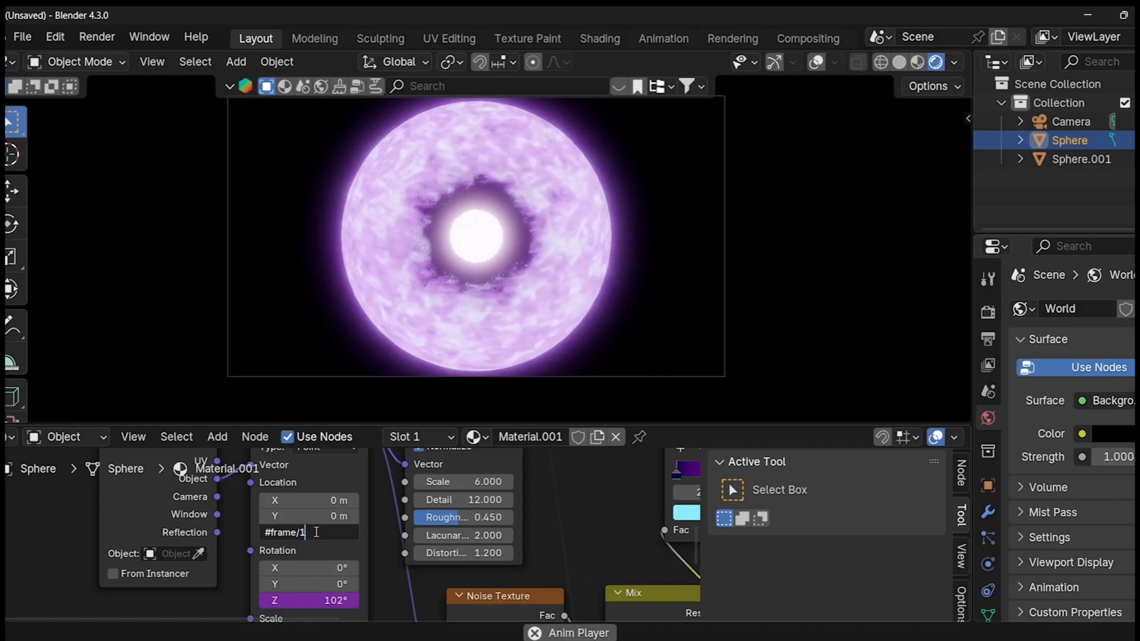
pyautogui.write('00')
pyautogui.press('Return')
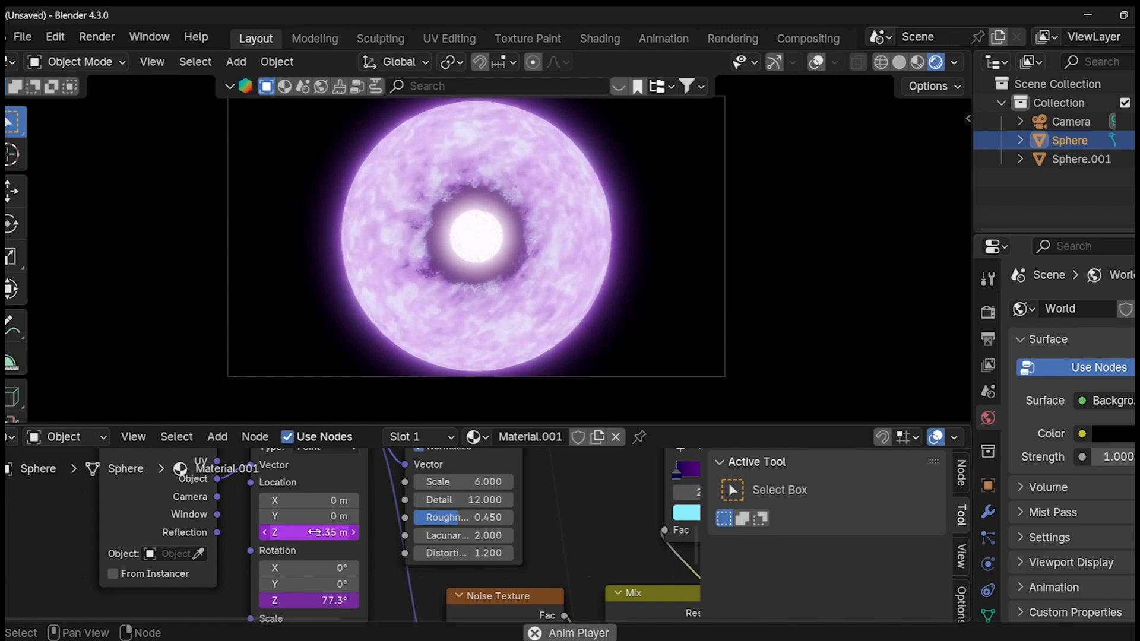
# - Switch the node editor to the Compositor and set the Glare node's Threshold to about 10.93
pyautogui.click(10, 437)
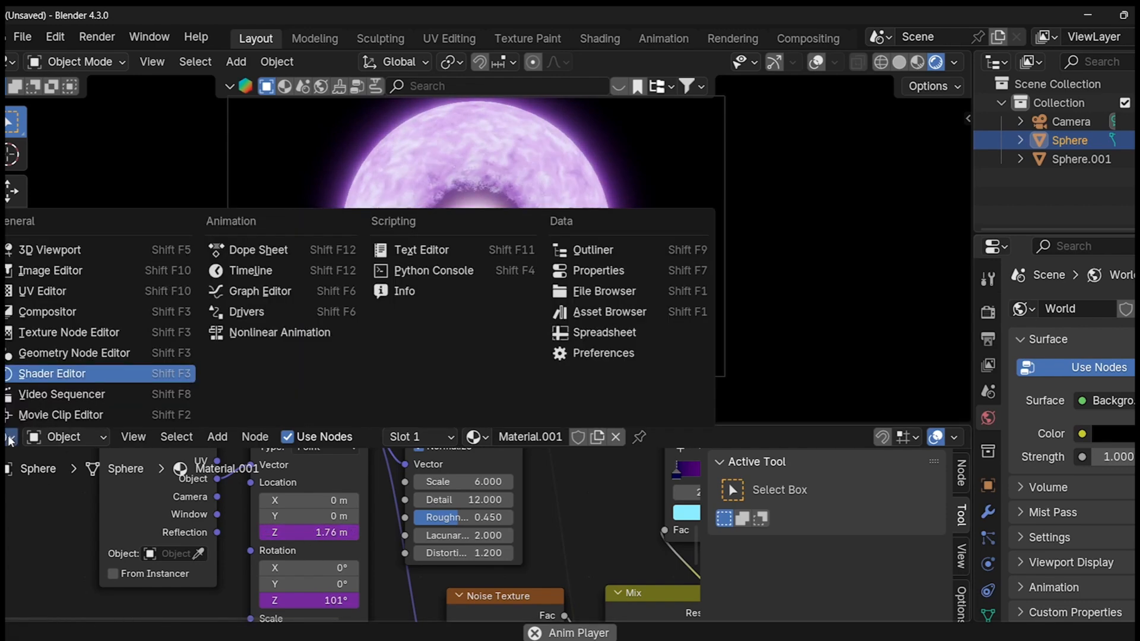
pyautogui.click(11, 436)
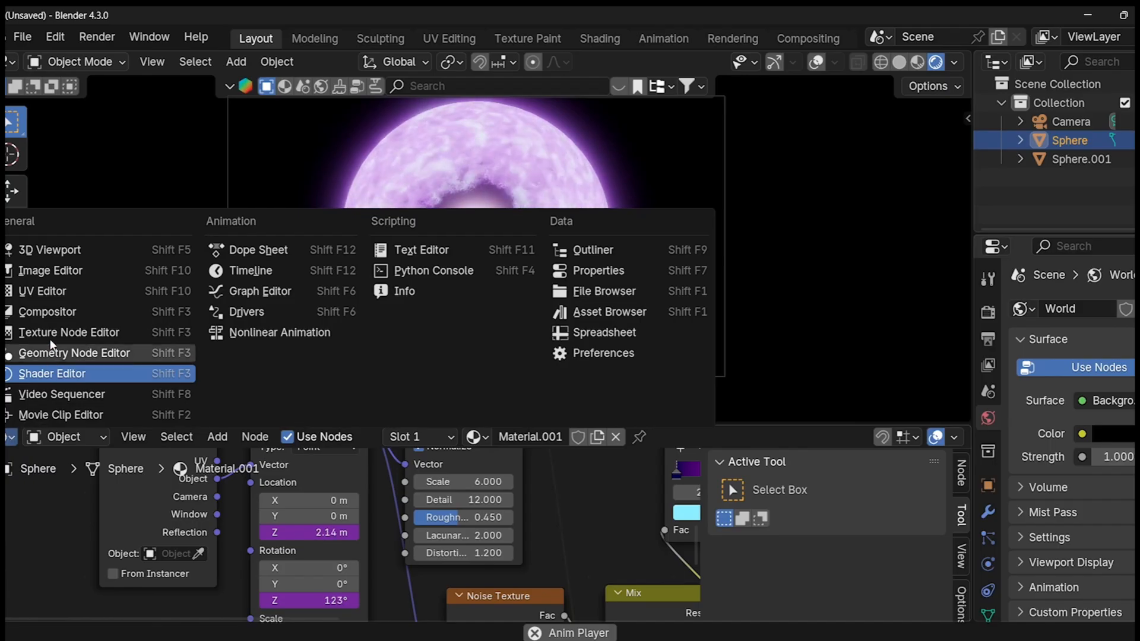
pyautogui.click(59, 315)
pyautogui.scroll(5, 333, 514)
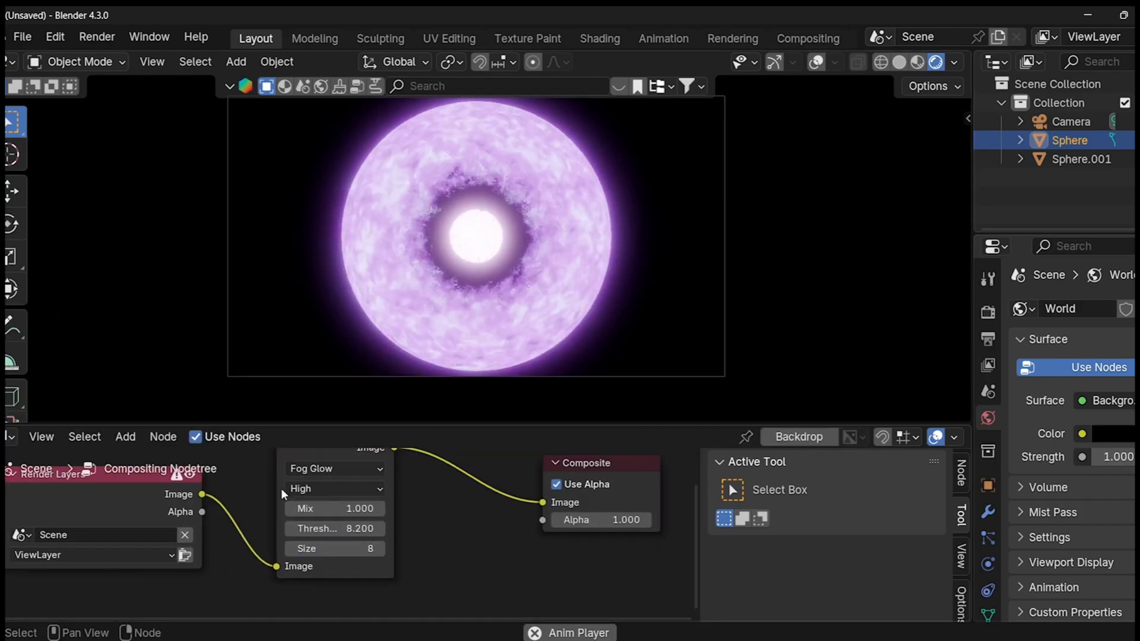
pyautogui.moveTo(356, 526); pyautogui.dragTo(439, 526)
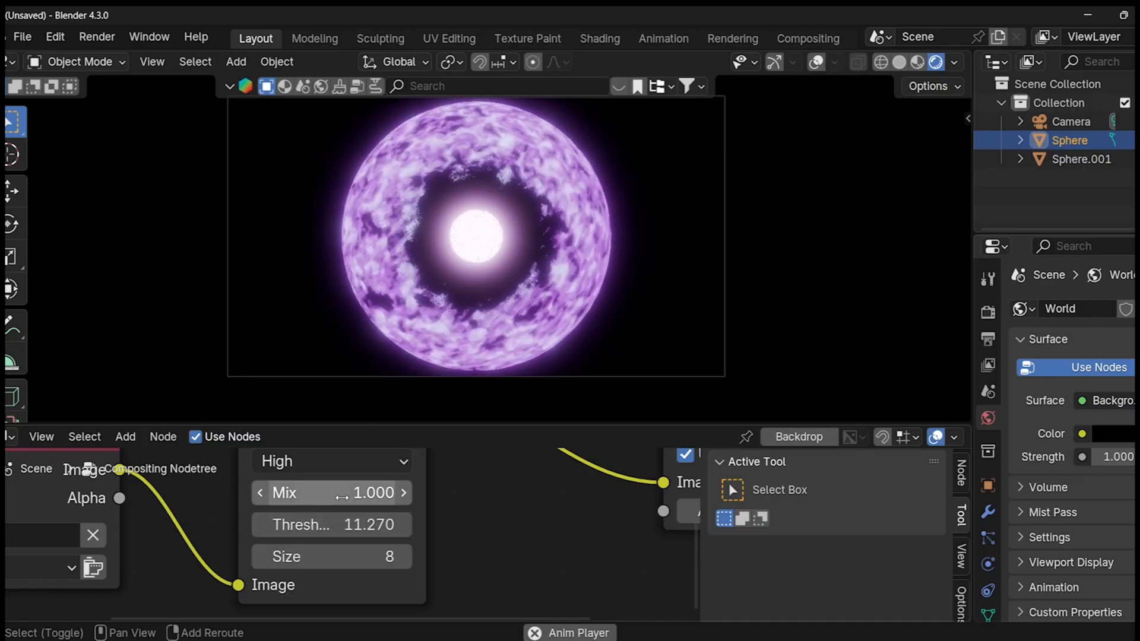
pyautogui.moveTo(331, 493); pyautogui.dragTo(339, 525)
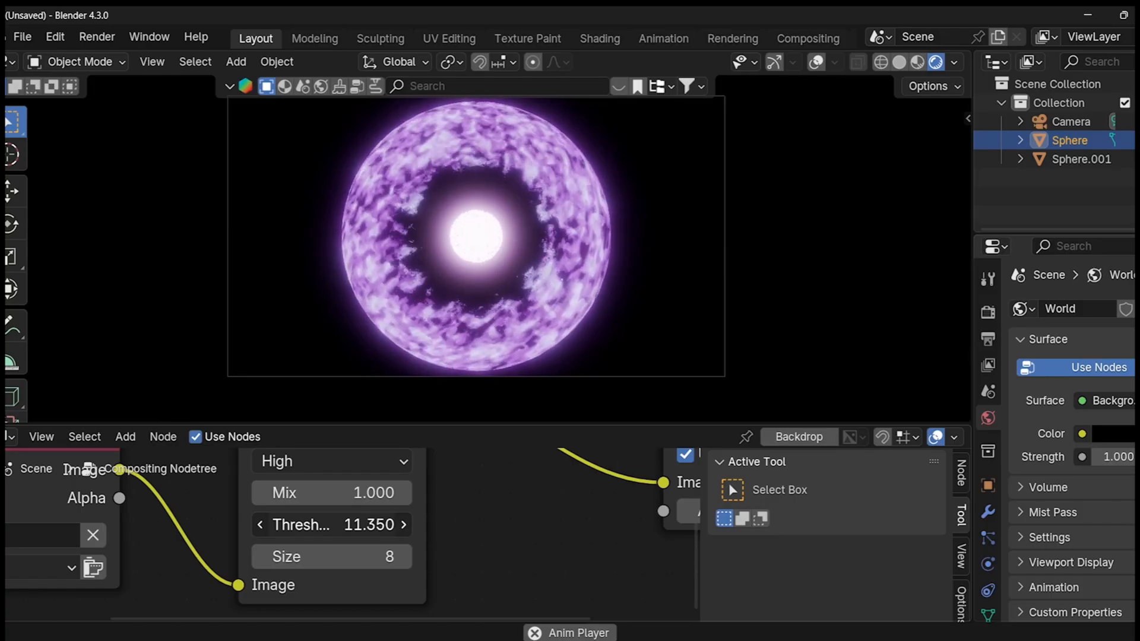
pyautogui.scroll(-2, 505, 570)
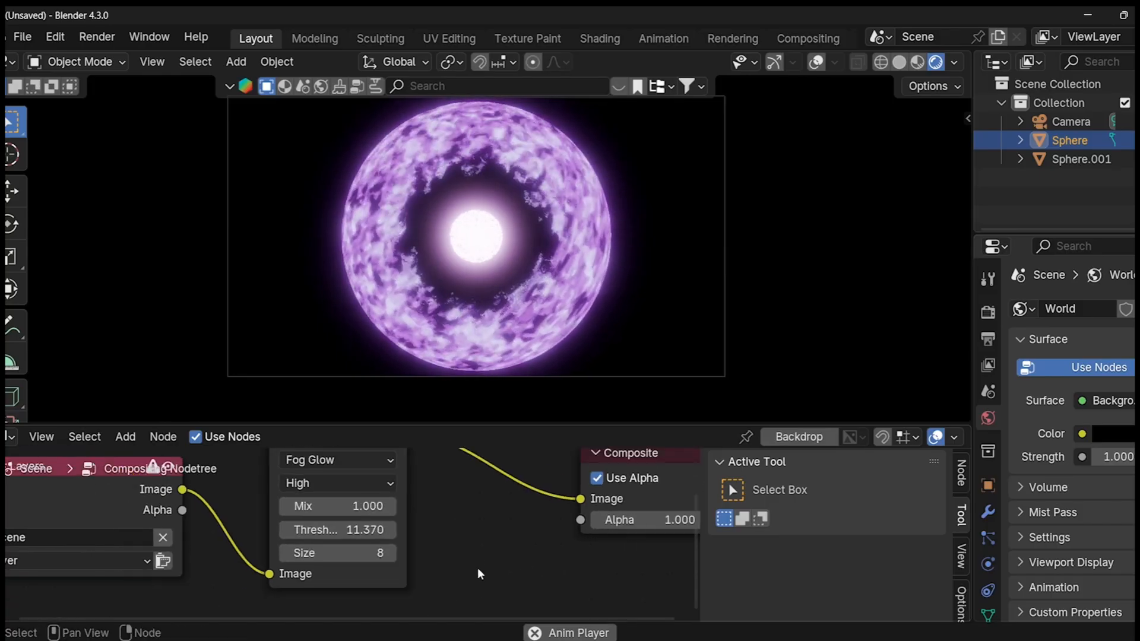
pyautogui.click(9, 437)
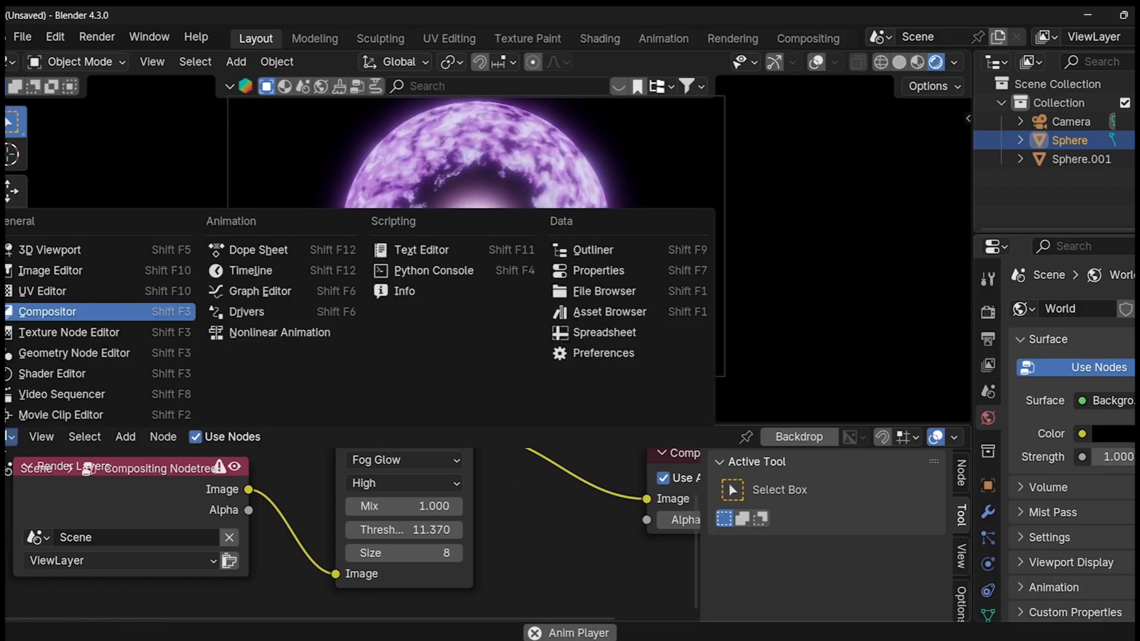
pyautogui.click(125, 437)
pyautogui.click(9, 437)
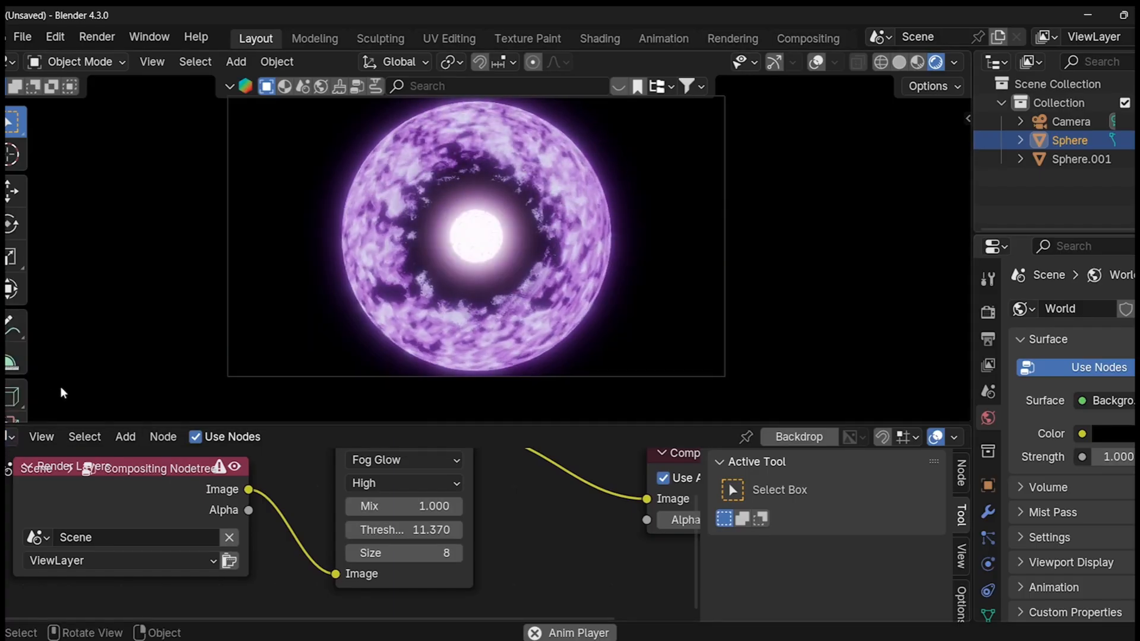
pyautogui.moveTo(404, 529); pyautogui.dragTo(386, 529)
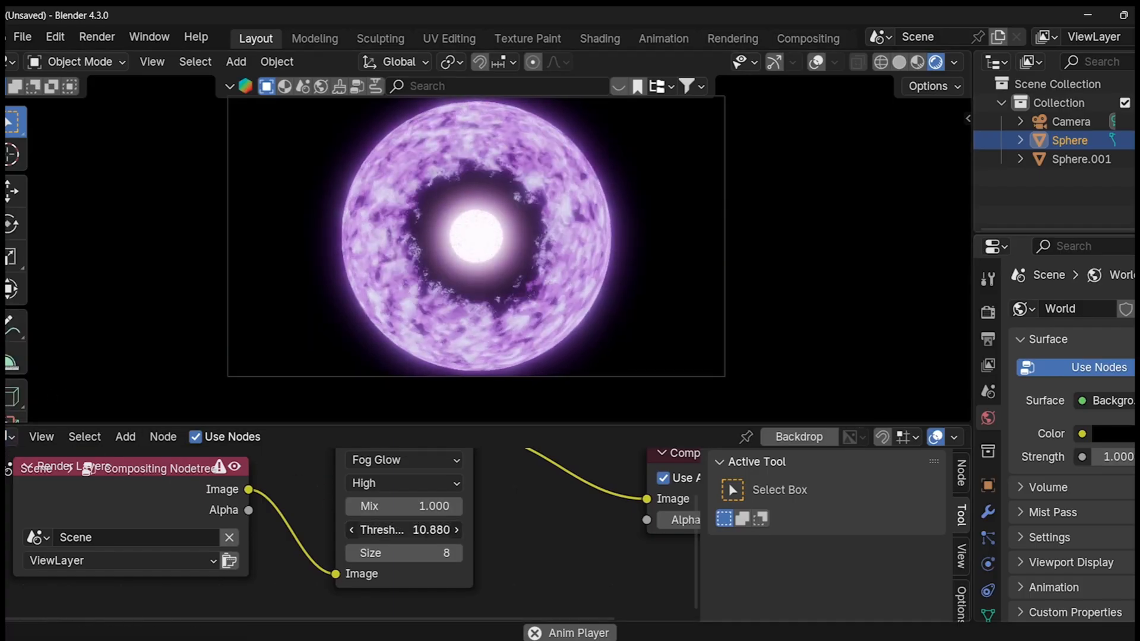
# - Return the node editor to the Shader Editor and set the lower Noise Texture's Distortion to 1.2
pyautogui.click(9, 436)
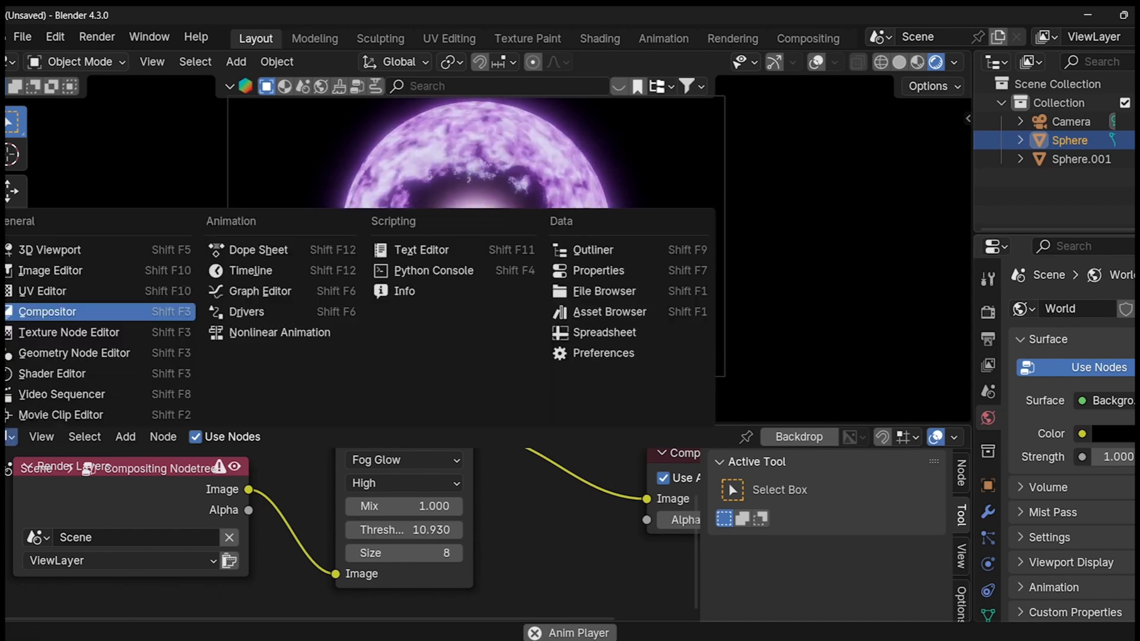
pyautogui.click(51, 378)
pyautogui.moveTo(374, 621); pyautogui.dragTo(302, 536, button='middle')
pyautogui.scroll(1, 370, 559)
pyautogui.moveTo(419, 548); pyautogui.dragTo(620, 450, button='middle')
pyautogui.scroll(-1, 300, 549)
pyautogui.moveTo(300, 553); pyautogui.dragTo(438, 548, button='middle')
pyautogui.click(388, 597)
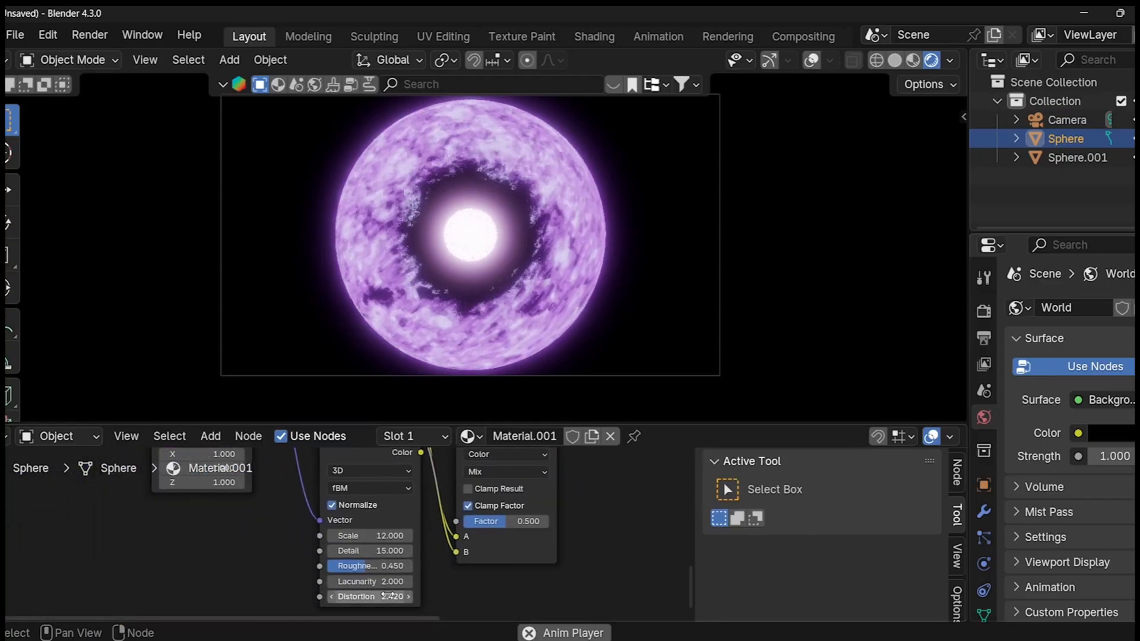
pyautogui.write('1.2')
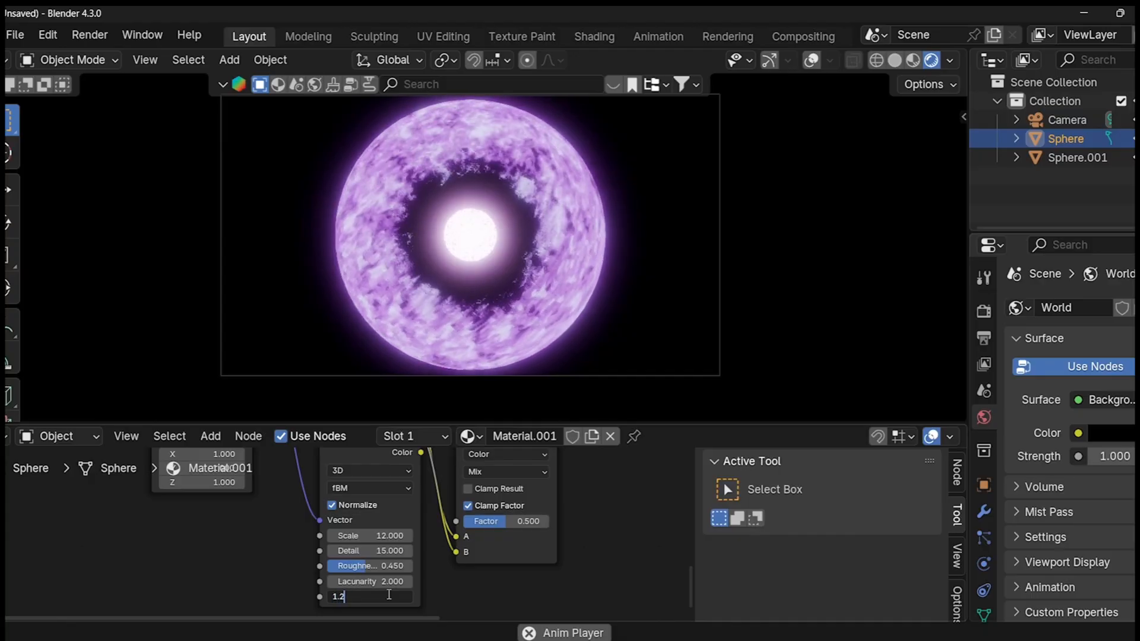
pyautogui.press('Return')
pyautogui.moveTo(348, 517); pyautogui.dragTo(402, 529, button='middle')
pyautogui.scroll(3, 341, 531)
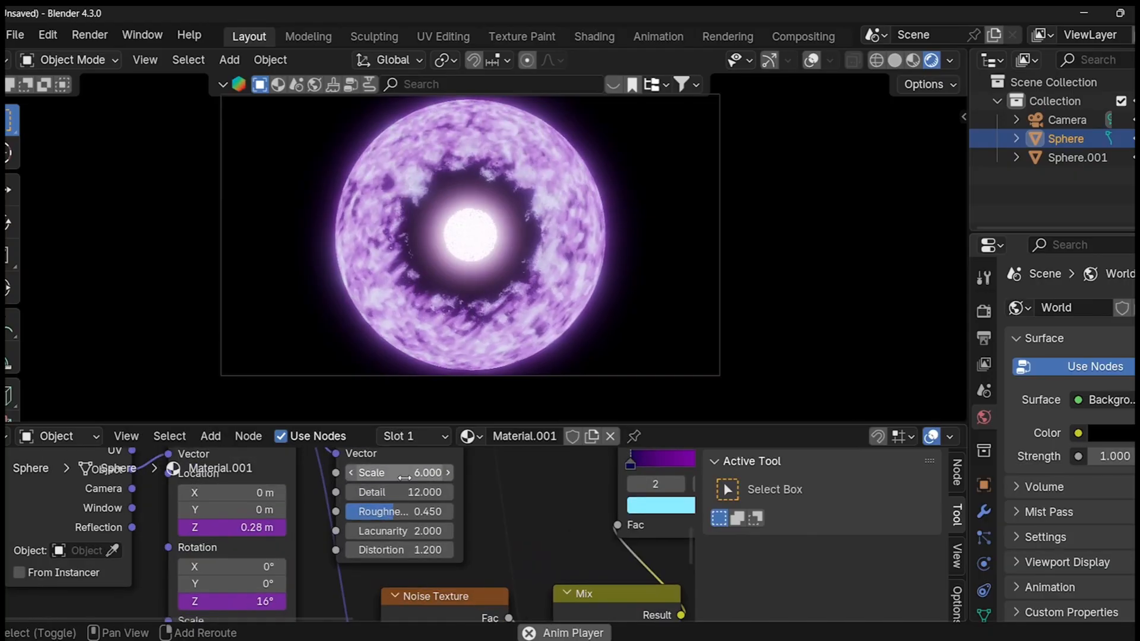
pyautogui.moveTo(400, 475)
pyautogui.keyDown('shift'); pyautogui.mouseDown()
pyautogui.moveTo(412, 475)
pyautogui.moveTo(383, 475)
pyautogui.mouseUp(); pyautogui.keyUp('shift')
# - On the Color Ramp feeding the Emission, move the purple stop to about 0.58 and the light-blue stop to 0.722, keeping Linear interpolation
pyautogui.moveTo(494, 544); pyautogui.dragTo(268, 554, button='middle')
pyautogui.scroll(-4, 285, 500)
pyautogui.moveTo(349, 517); pyautogui.dragTo(351, 452, button='middle')
pyautogui.moveTo(435, 551); pyautogui.dragTo(456, 550)
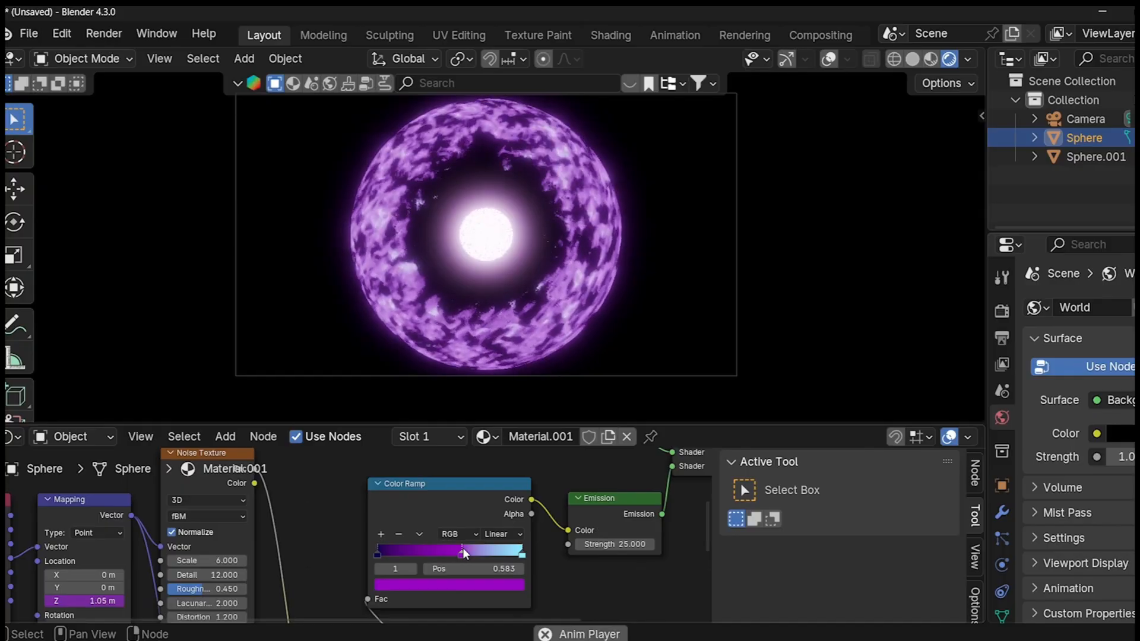
pyautogui.click(376, 551)
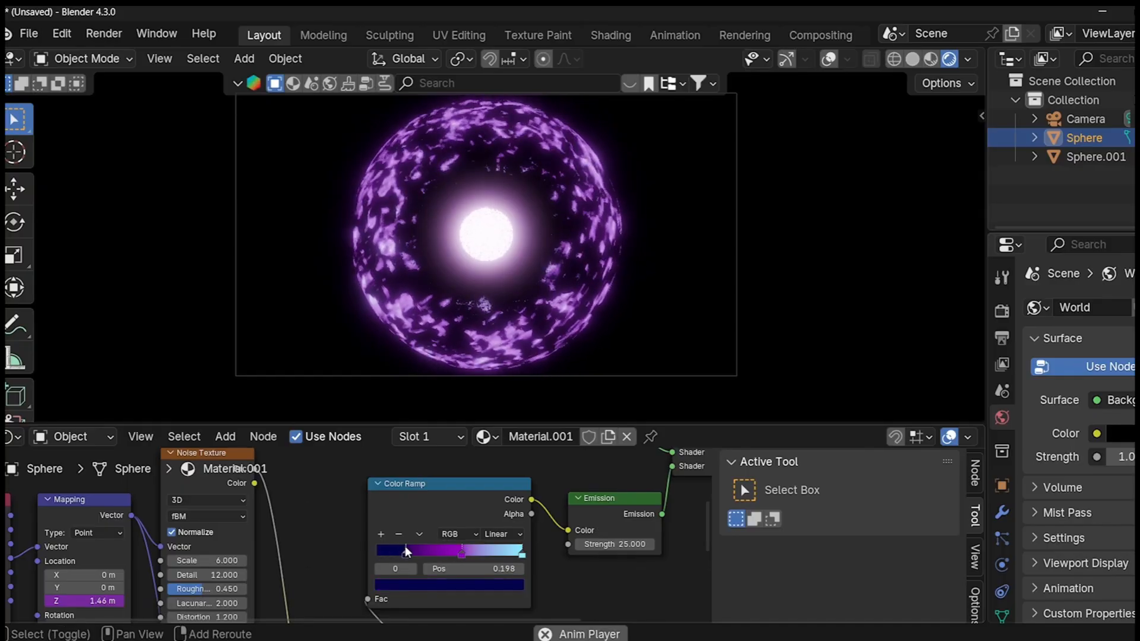
pyautogui.moveTo(512, 553)
pyautogui.mouseDown()
pyautogui.moveTo(443, 557)
pyautogui.moveTo(518, 544)
pyautogui.mouseUp()
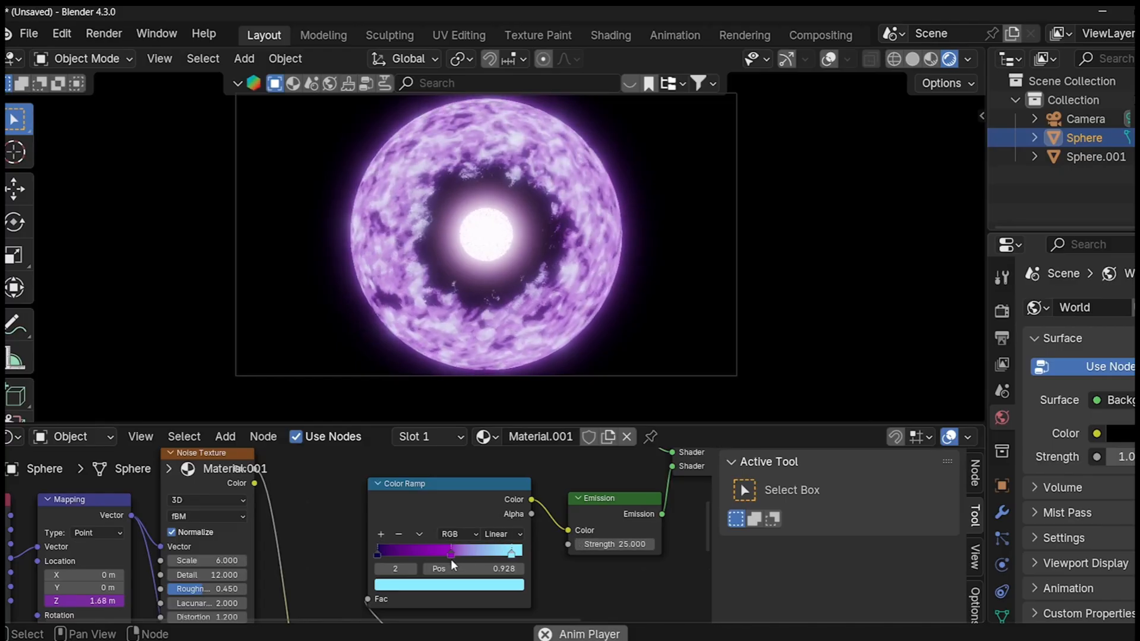
pyautogui.moveTo(510, 557); pyautogui.dragTo(465, 551)
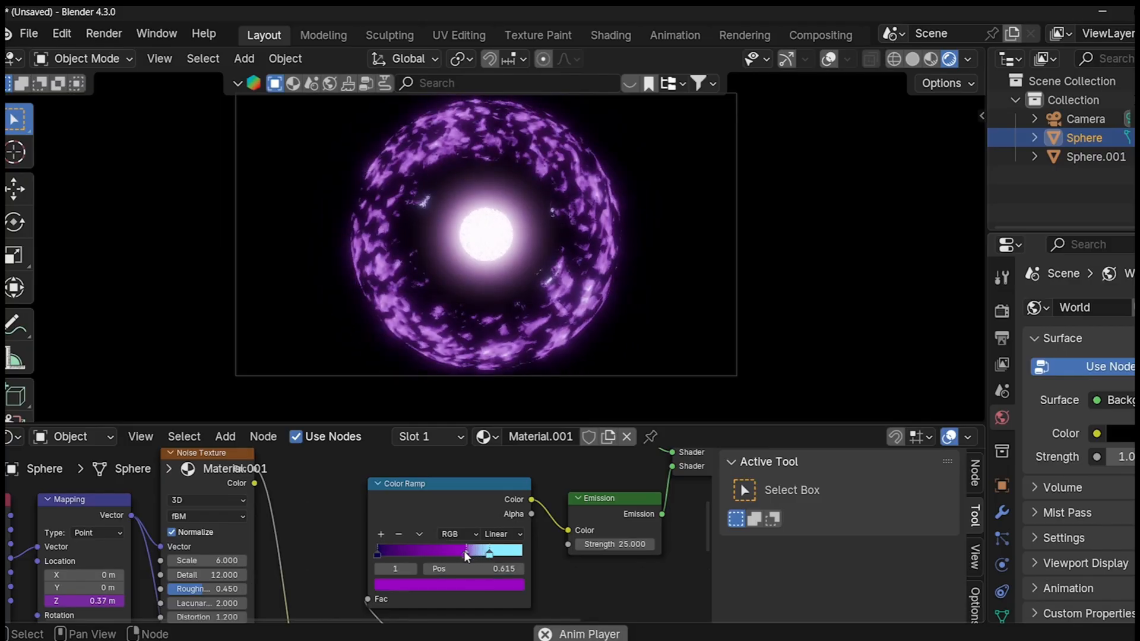
pyautogui.click(378, 551)
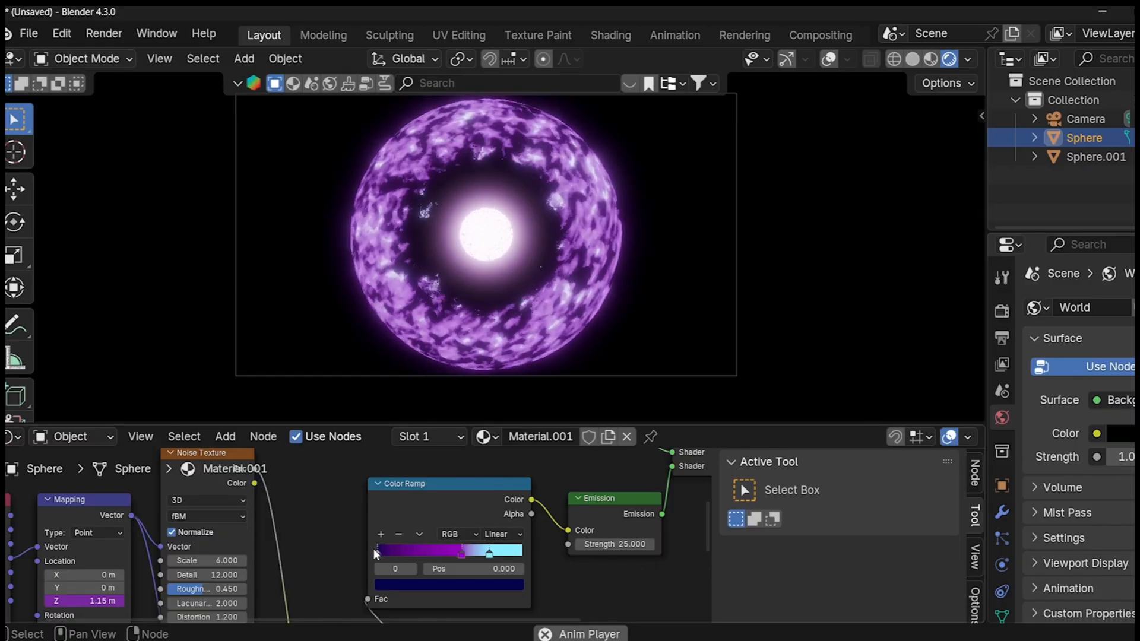
pyautogui.click(490, 532)
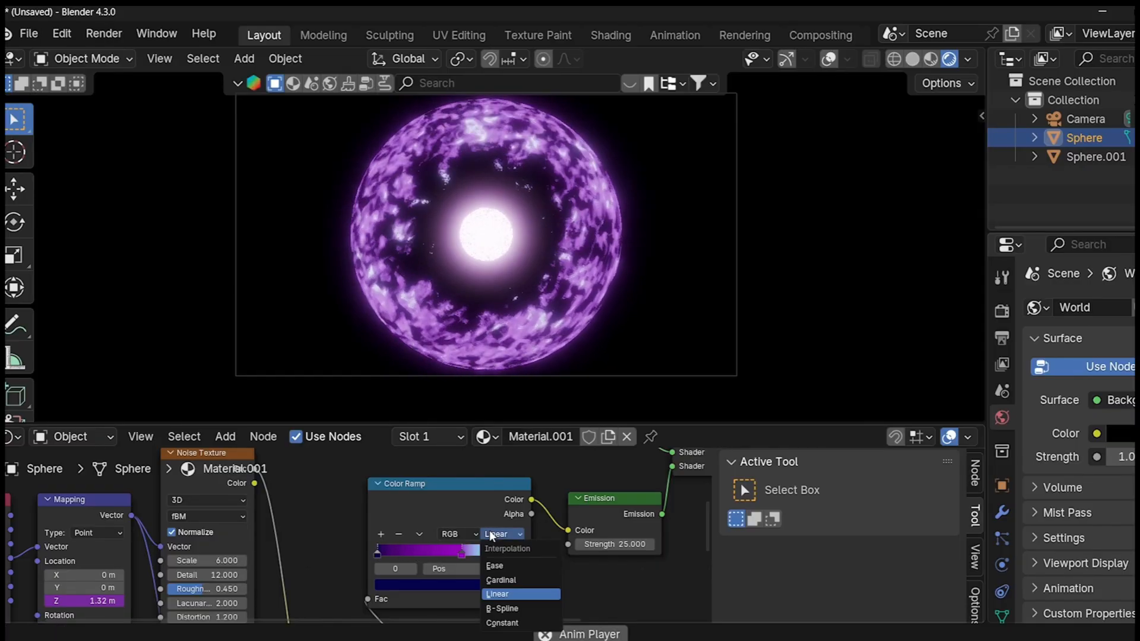
pyautogui.click(509, 600)
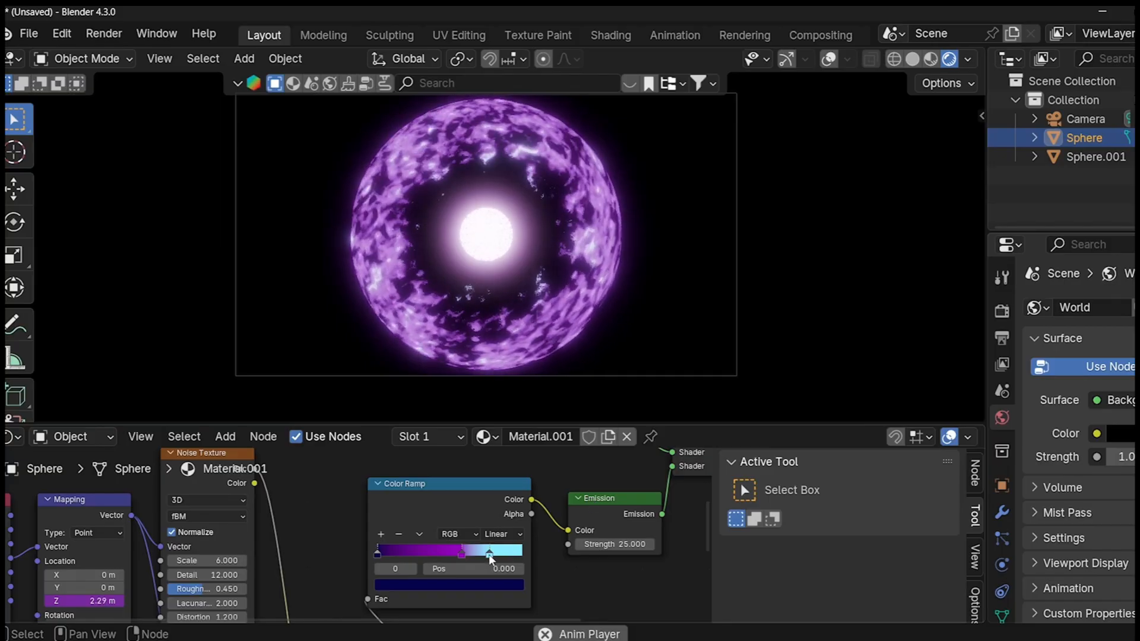
pyautogui.moveTo(490, 559); pyautogui.dragTo(481, 558)
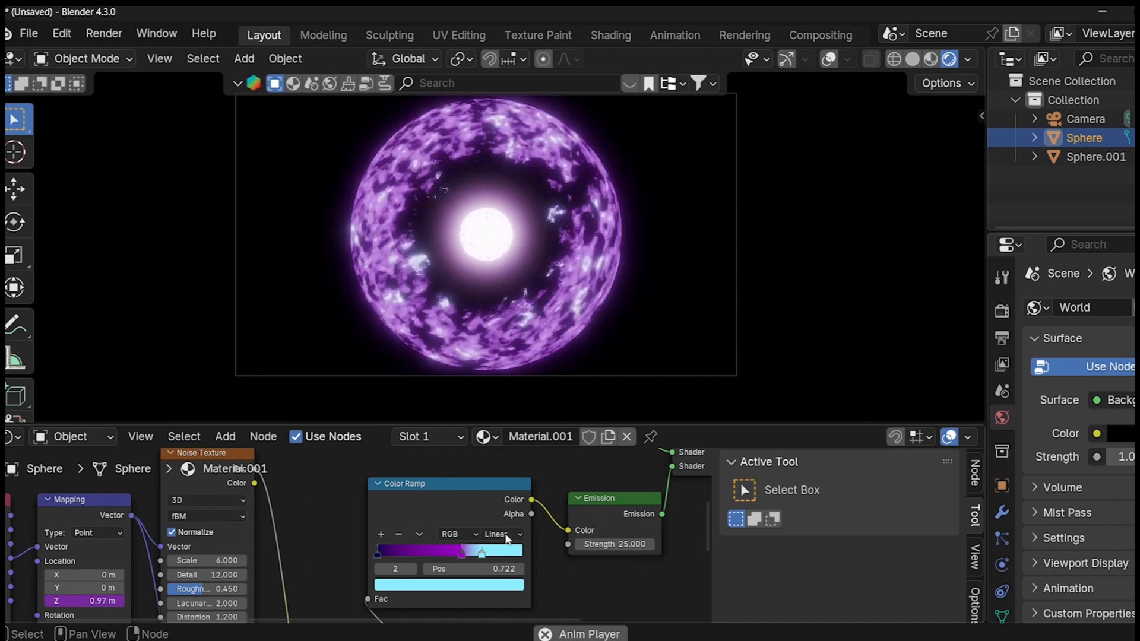
# - Move the white stop of the Transparent BSDF's Color Ramp to 0.592 and set the Layer Weight Blend to 0.95
pyautogui.scroll(1, 491, 543)
pyautogui.moveTo(475, 525)
pyautogui.mouseDown(button='middle')
pyautogui.moveTo(476, 503)
pyautogui.moveTo(458, 518)
pyautogui.mouseUp(button='middle')
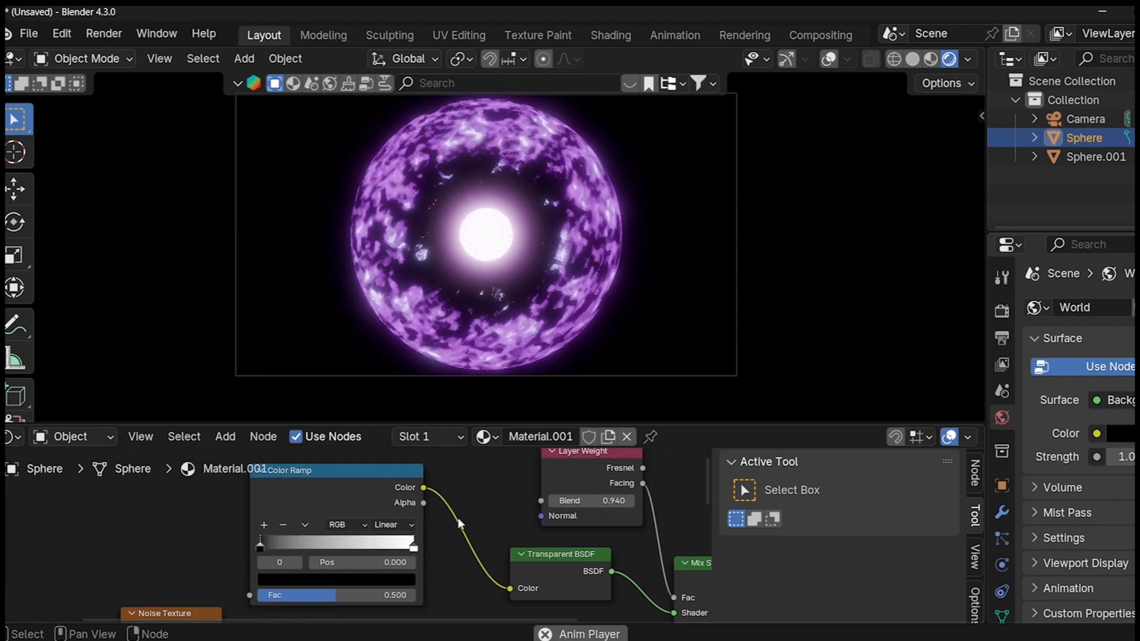
pyautogui.moveTo(413, 548); pyautogui.dragTo(350, 548)
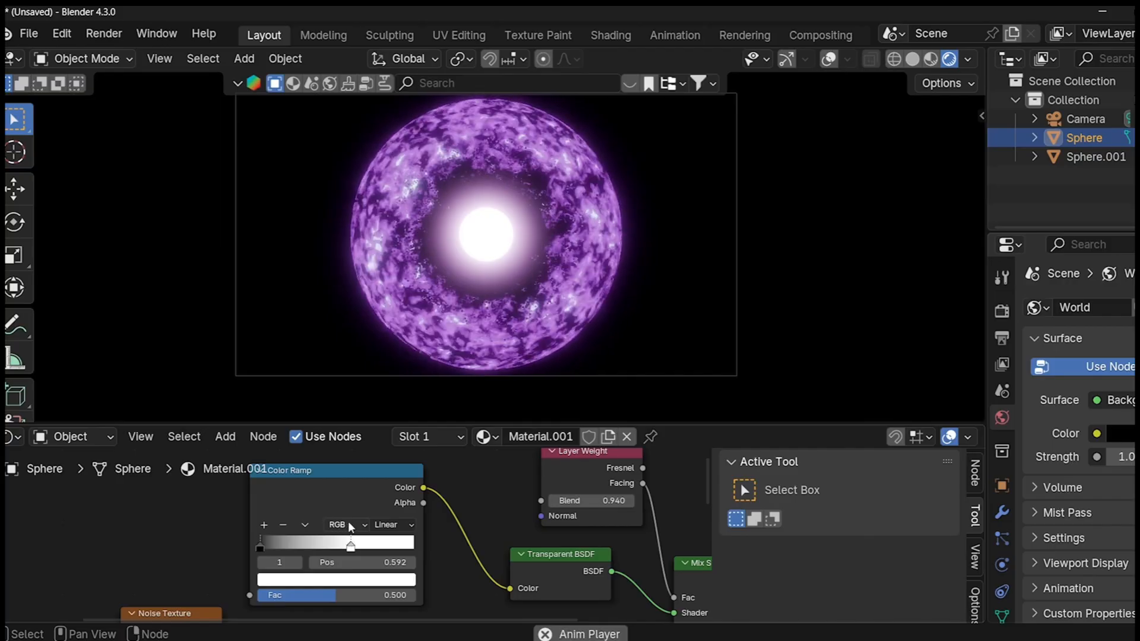
pyautogui.moveTo(610, 501); pyautogui.dragTo(509, 510, button='middle')
pyautogui.moveTo(509, 510); pyautogui.dragTo(582, 510)
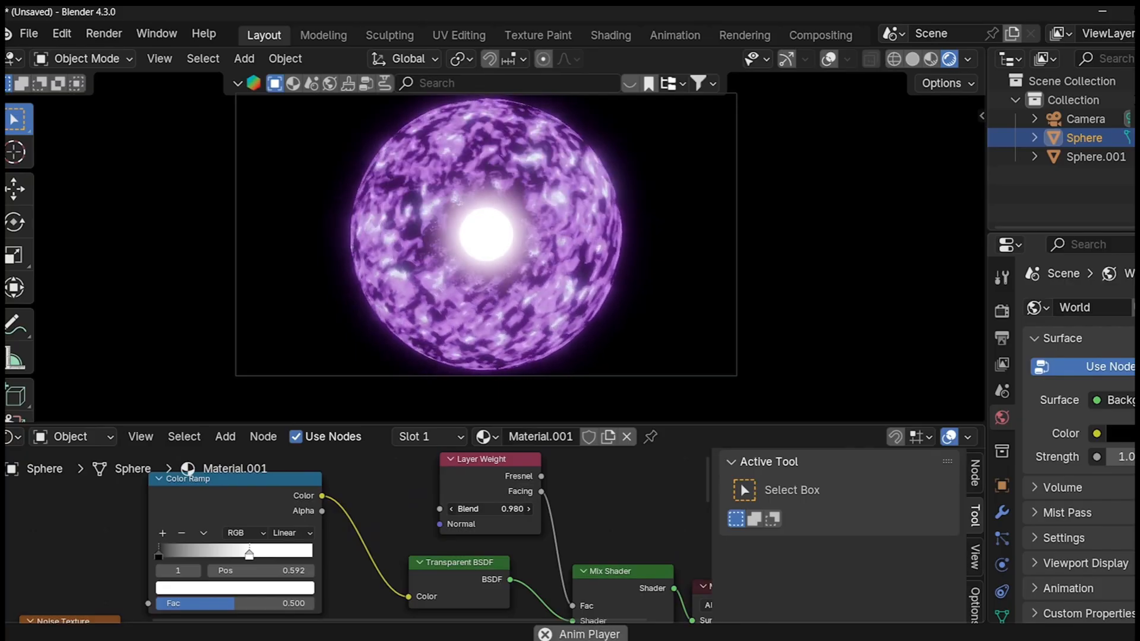
pyautogui.keyDown('shift'); pyautogui.moveTo(410, 545); pyautogui.dragTo(457, 521, button='middle'); pyautogui.keyUp('shift')
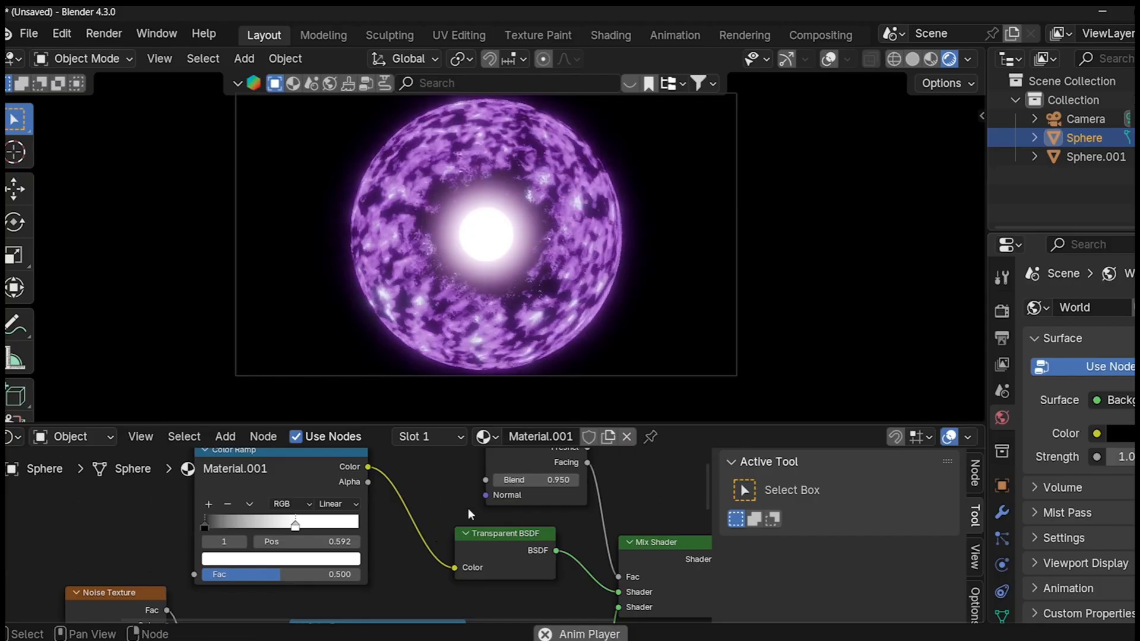
# - Shift the white stop of the Transparent BSDF's Color Ramp to 0.679 and adjust that ramp's Fac to about 0.519
pyautogui.moveTo(299, 532)
pyautogui.mouseDown()
pyautogui.moveTo(241, 525)
pyautogui.moveTo(324, 526)
pyautogui.moveTo(314, 529)
pyautogui.mouseUp()
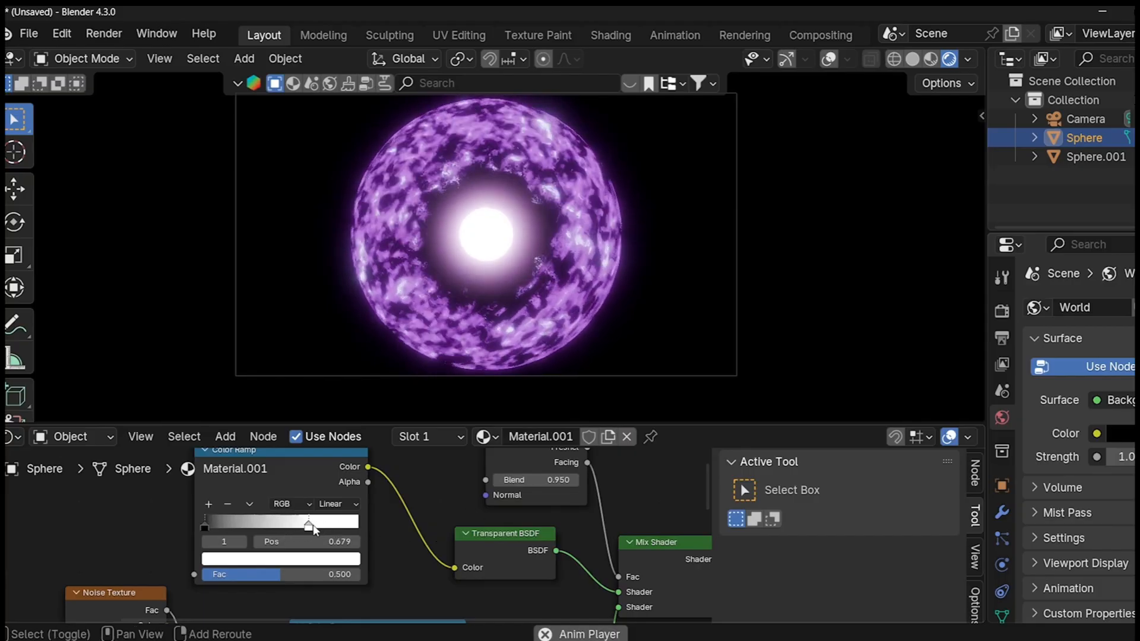
pyautogui.moveTo(281, 573); pyautogui.dragTo(272, 572, button='middle')
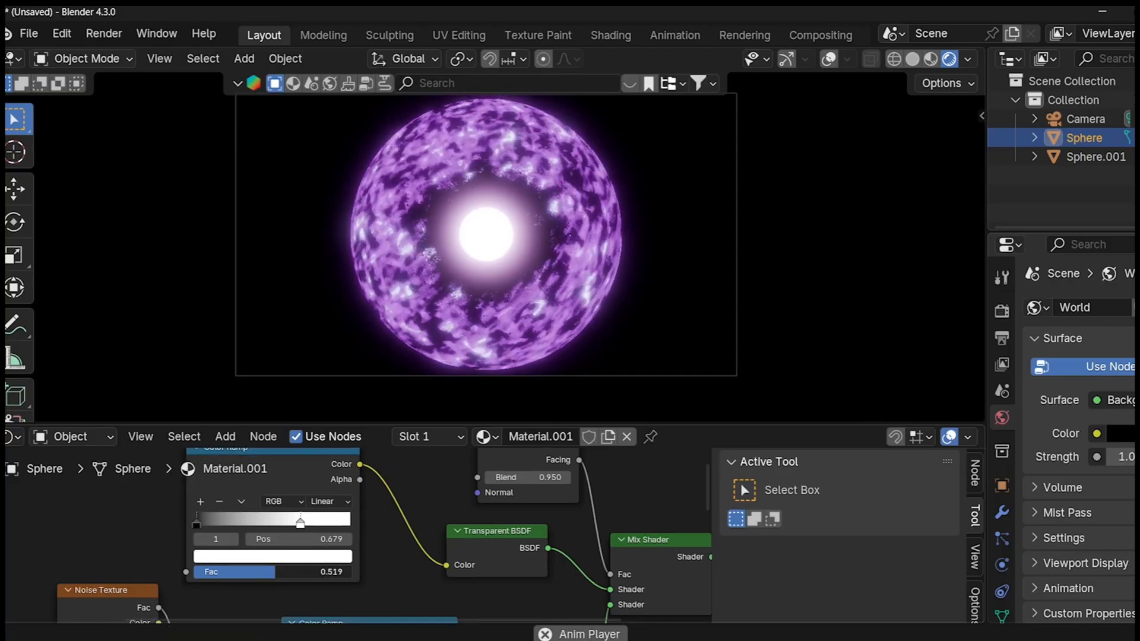
pyautogui.moveTo(276, 572)
pyautogui.mouseDown()
pyautogui.moveTo(286, 572)
pyautogui.moveTo(276, 572)
pyautogui.mouseUp()
pyautogui.keyDown('shift'); pyautogui.moveTo(311, 577); pyautogui.dragTo(385, 557, button='middle'); pyautogui.keyUp('shift')
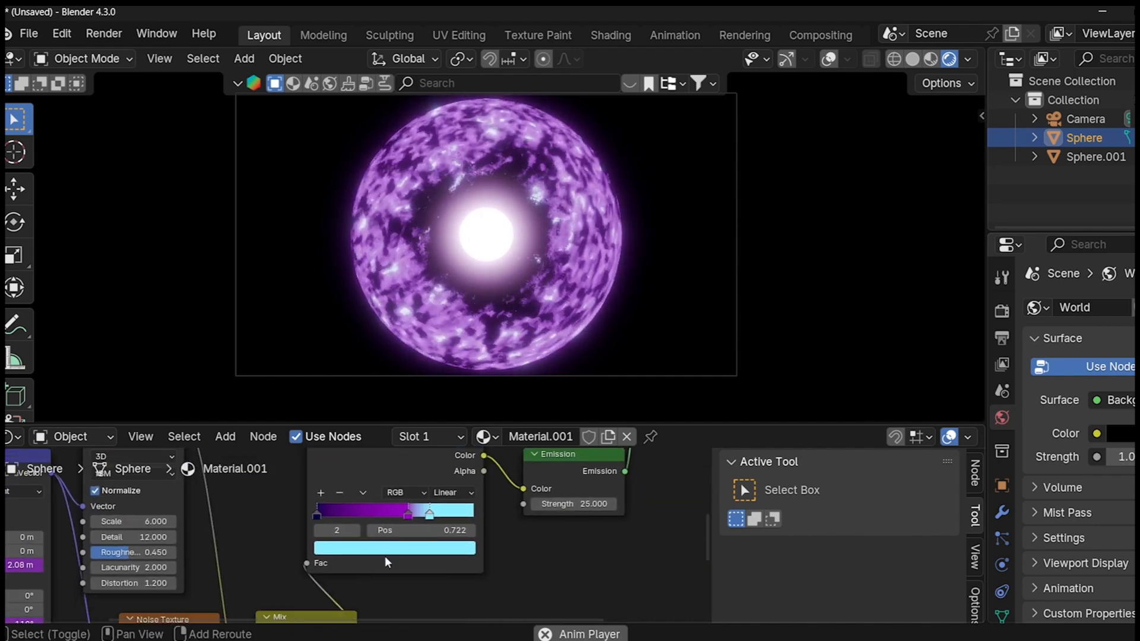
pyautogui.click(326, 515)
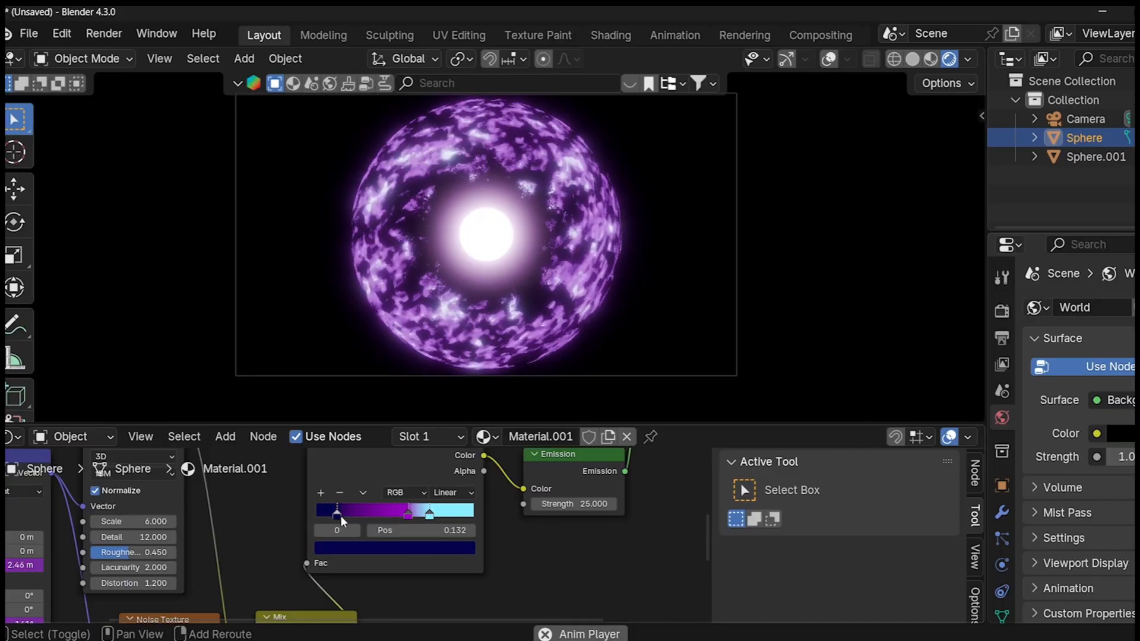
pyautogui.moveTo(341, 515); pyautogui.dragTo(336, 515)
pyautogui.moveTo(407, 511); pyautogui.dragTo(461, 513)
pyautogui.moveTo(333, 515); pyautogui.dragTo(343, 514)
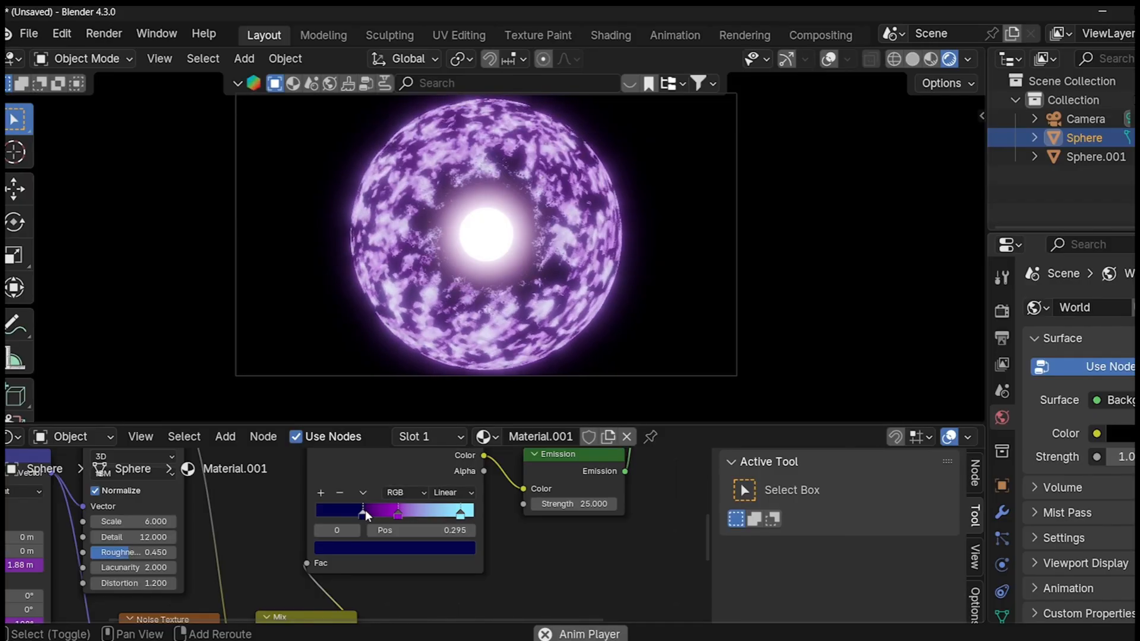
pyautogui.moveTo(365, 511)
pyautogui.mouseDown()
pyautogui.moveTo(322, 514)
pyautogui.moveTo(348, 512)
pyautogui.mouseUp()
pyautogui.hotkey('ctrl', 'z')
pyautogui.hotkey('ctrl', 'z')
pyautogui.hotkey('ctrl', 'z')
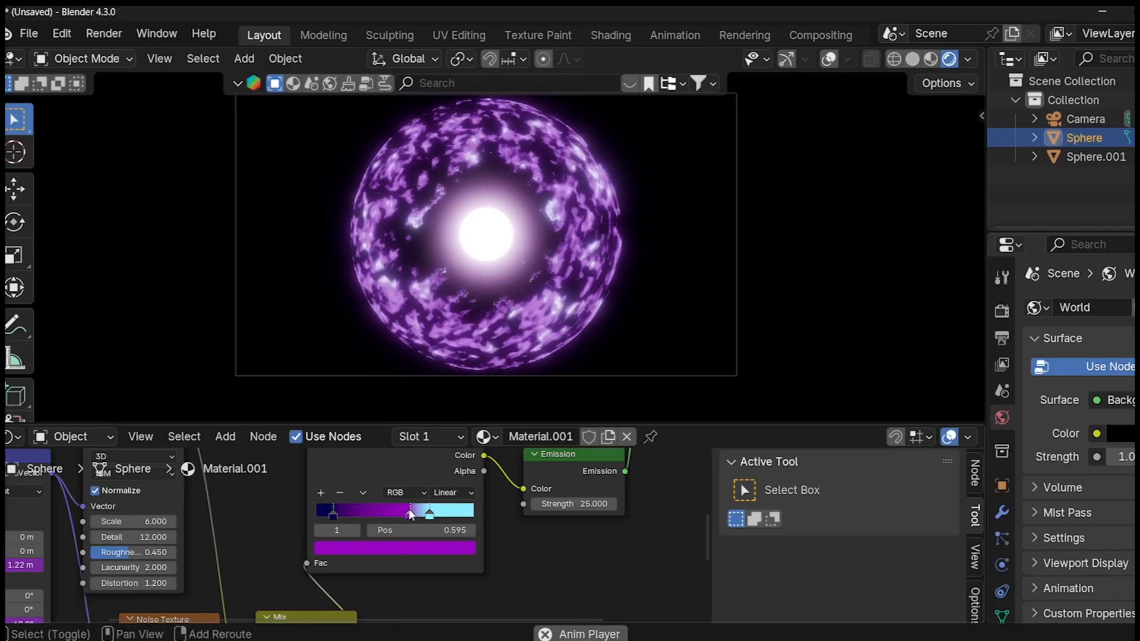
# - On the Color Ramp feeding the Emission, move the light-blue stop to 0.989, the dark-blue stop to 0.269 and the purple stop to about 0.546
pyautogui.moveTo(408, 508); pyautogui.dragTo(475, 516)
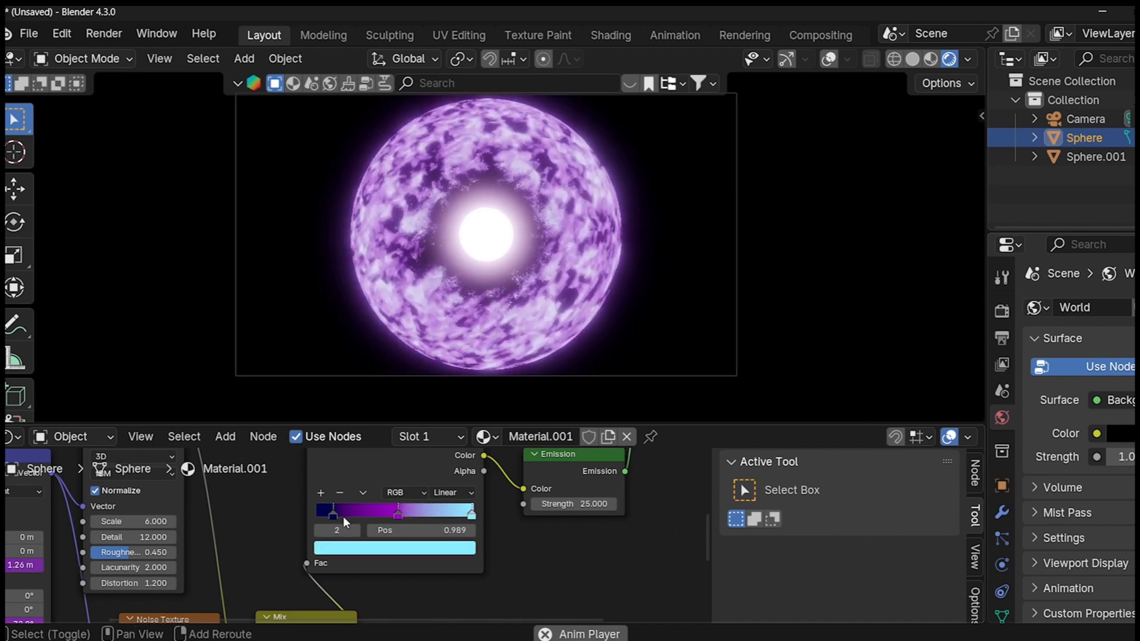
pyautogui.moveTo(334, 513)
pyautogui.mouseDown()
pyautogui.moveTo(399, 511)
pyautogui.moveTo(325, 511)
pyautogui.mouseUp()
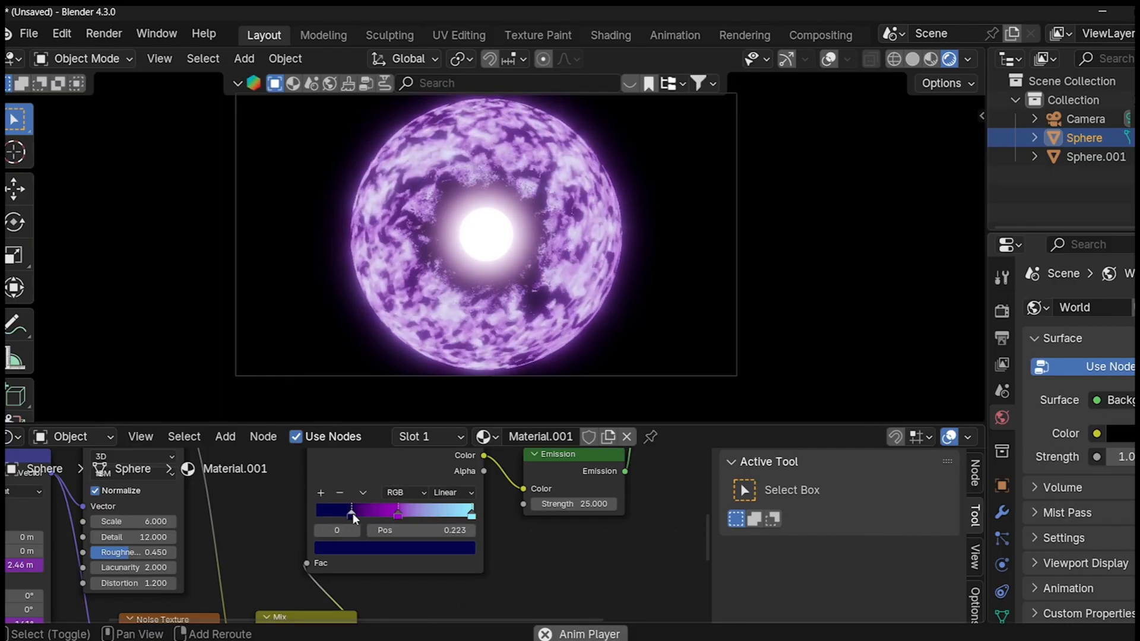
pyautogui.click(397, 518)
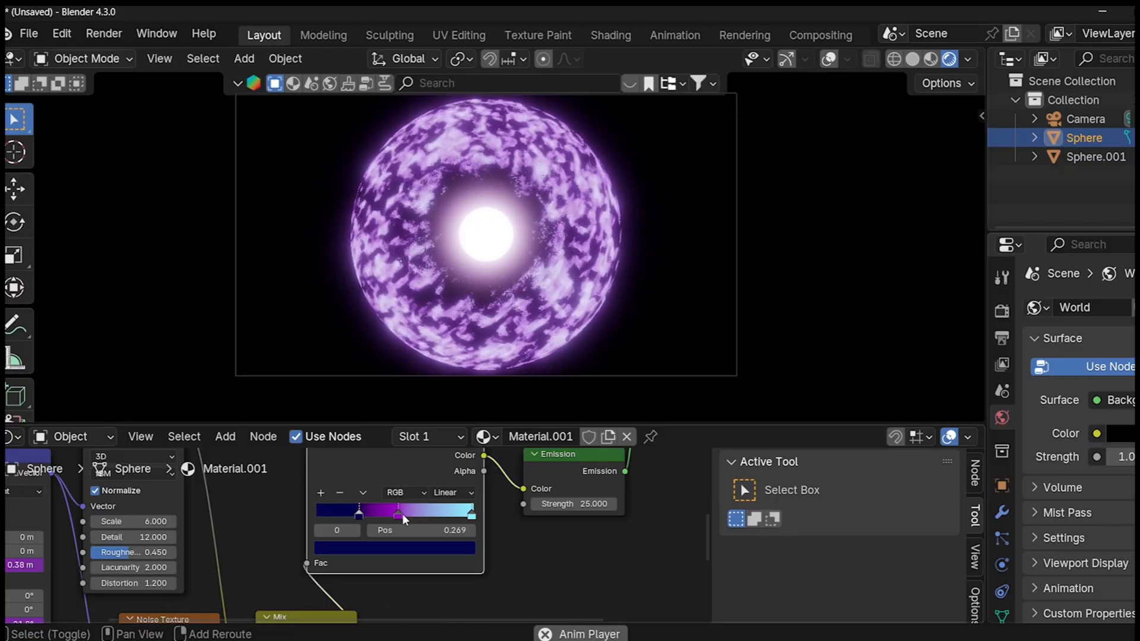
pyautogui.moveTo(402, 514)
pyautogui.mouseDown()
pyautogui.moveTo(417, 513)
pyautogui.moveTo(406, 514)
pyautogui.mouseUp()
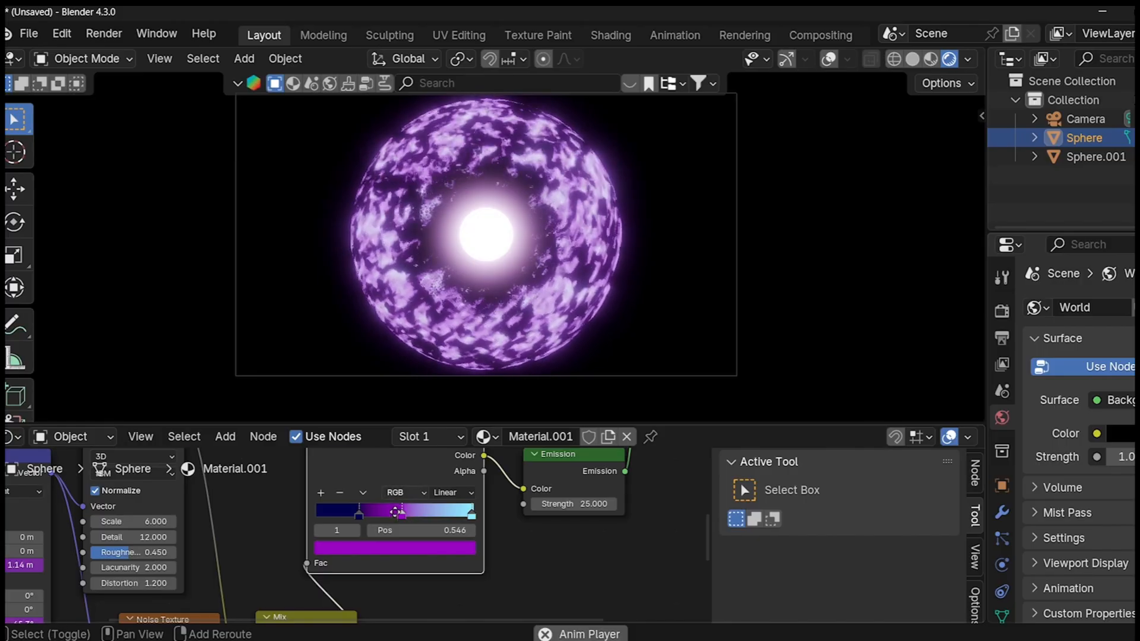
# - Move the white stop of the Transparent BSDF's Color Ramp to 0.644 and the purple stop of the Emission's ramp to 0.537
pyautogui.moveTo(404, 514); pyautogui.dragTo(350, 506, button='middle')
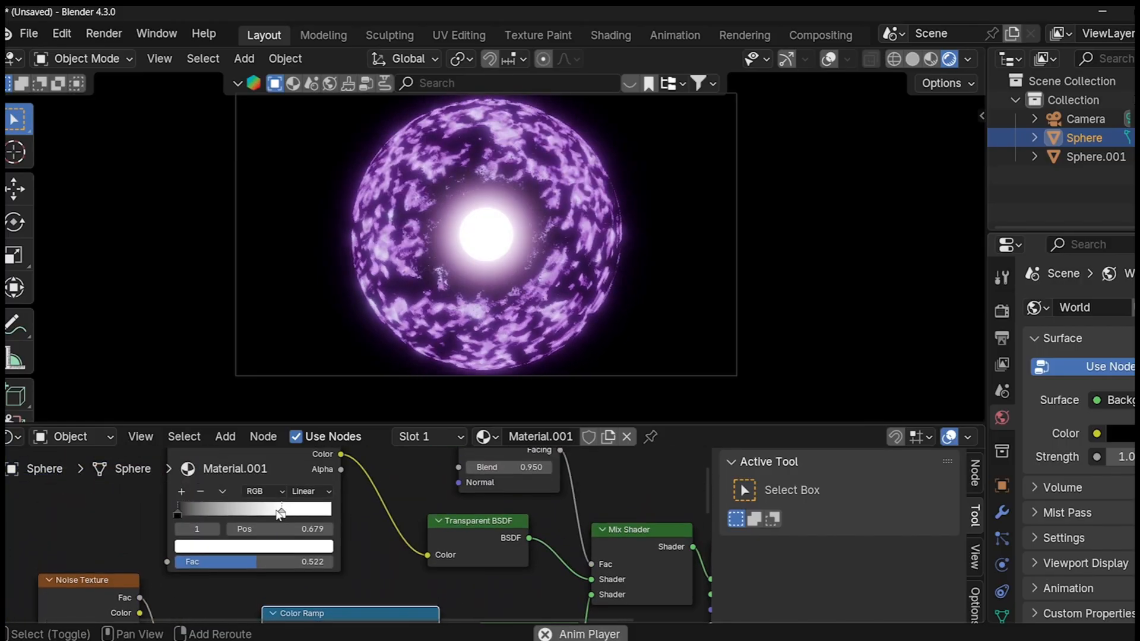
pyautogui.moveTo(281, 511); pyautogui.dragTo(326, 494)
pyautogui.moveTo(348, 540); pyautogui.dragTo(382, 423, button='middle')
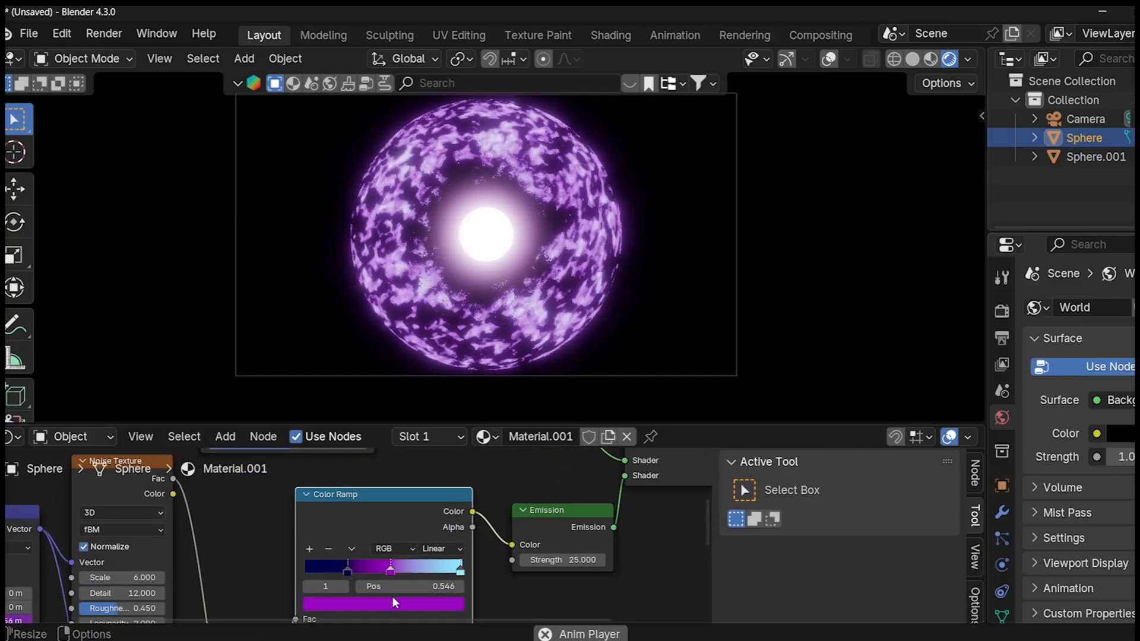
pyautogui.moveTo(400, 571); pyautogui.dragTo(390, 576)
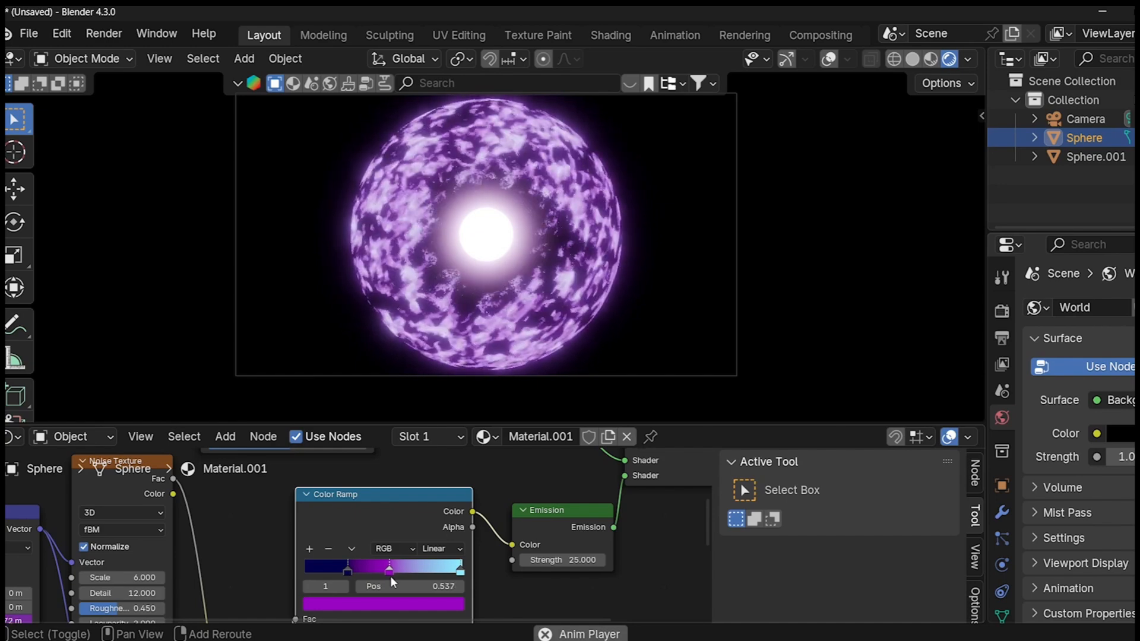
# - Move the black stop of the Transparent BSDF's Color Ramp to 0.484
pyautogui.scroll(-2, 309, 589)
pyautogui.moveTo(263, 600); pyautogui.dragTo(203, 525, button='middle')
pyautogui.scroll(2, 140, 520)
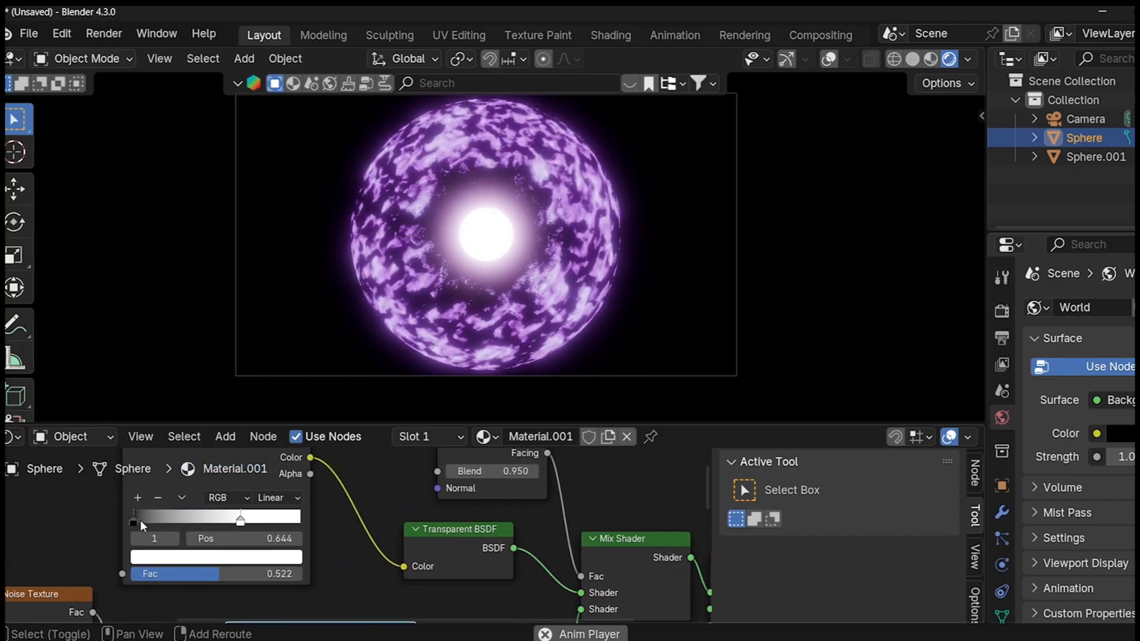
pyautogui.moveTo(134, 522); pyautogui.dragTo(215, 515)
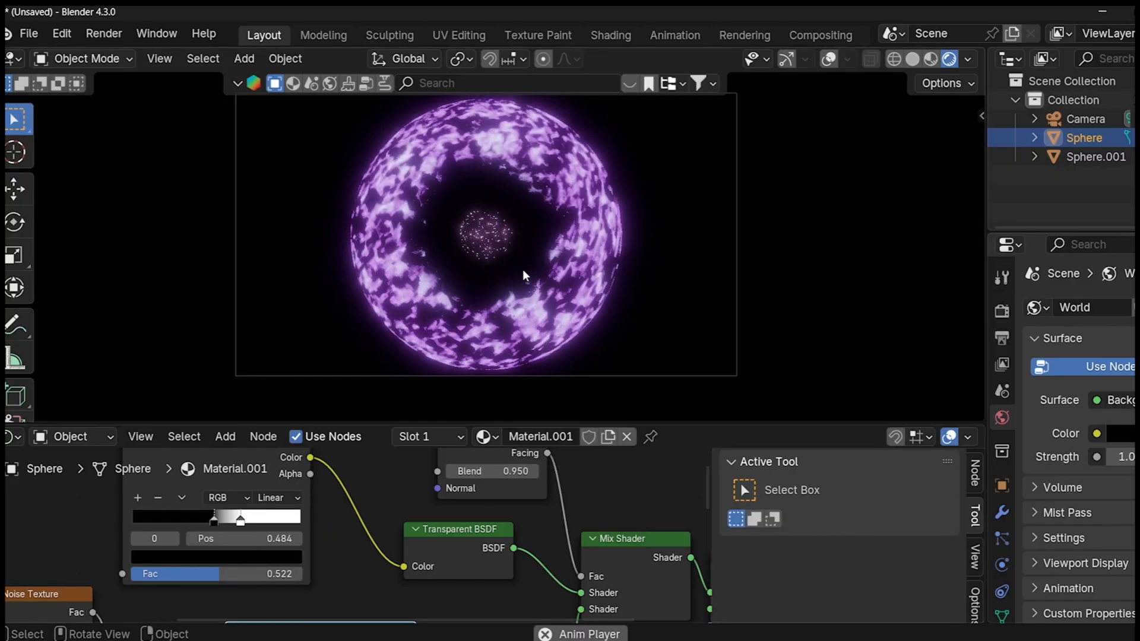
# - Select the inner sphere, Sphere.001, and scale it up uniformly by about 1.98
pyautogui.press('s')
pyautogui.press('Escape')
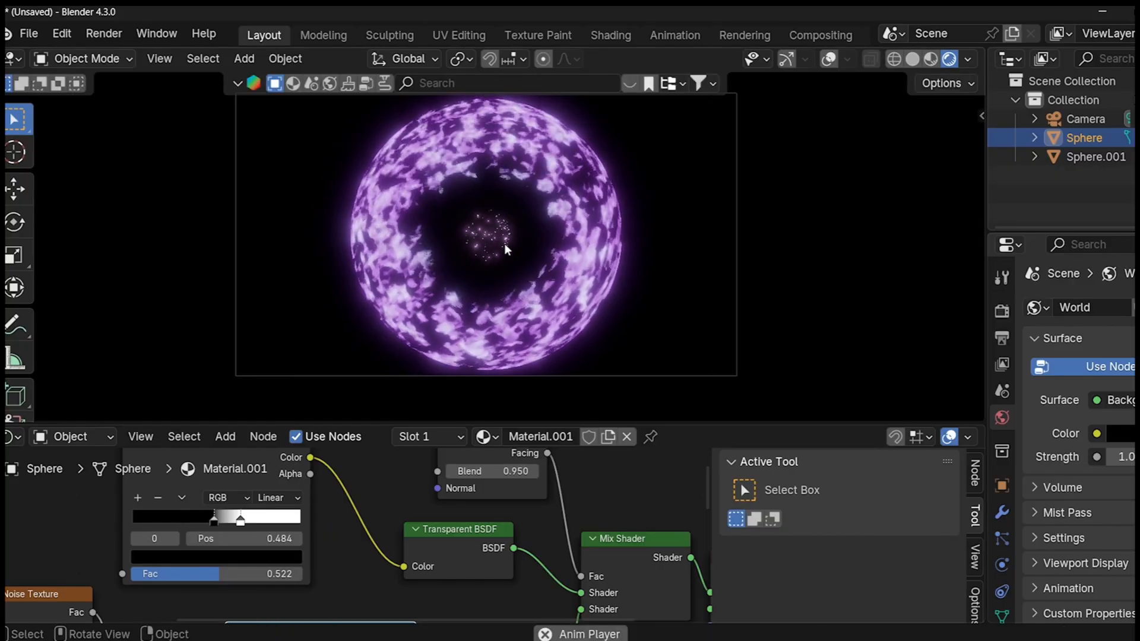
pyautogui.click(1093, 156)
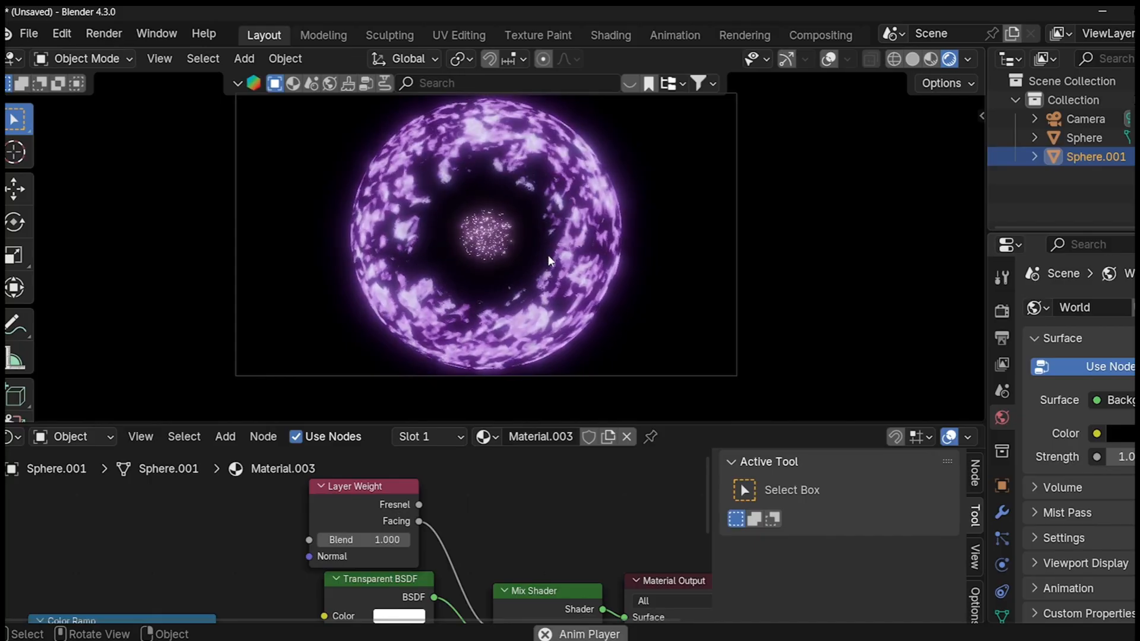
pyautogui.press('s')
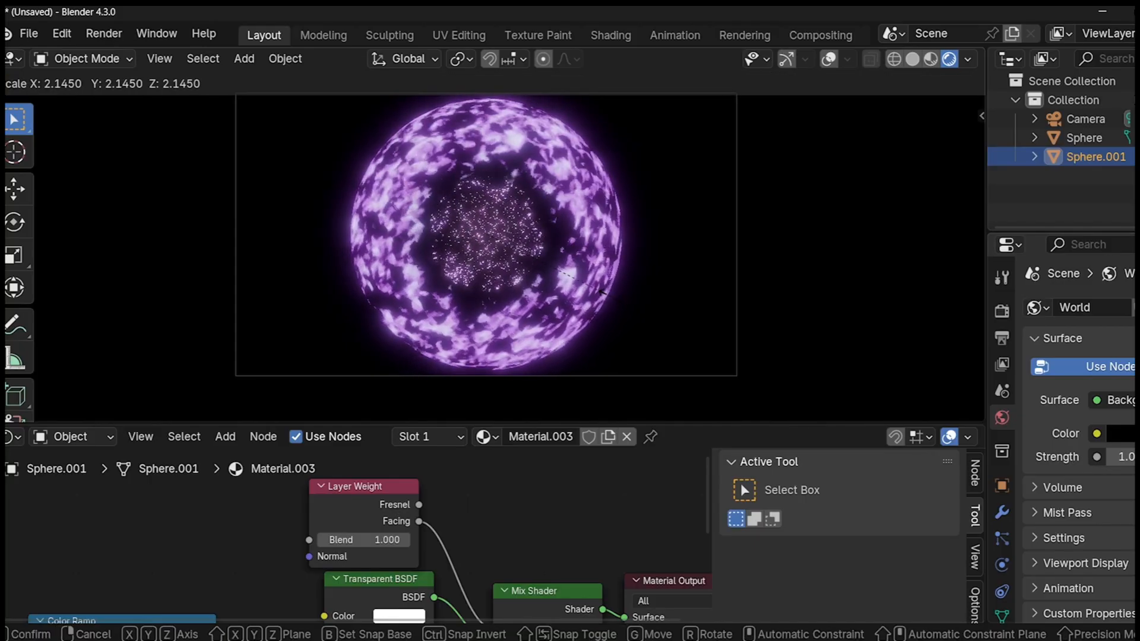
pyautogui.click(594, 292)
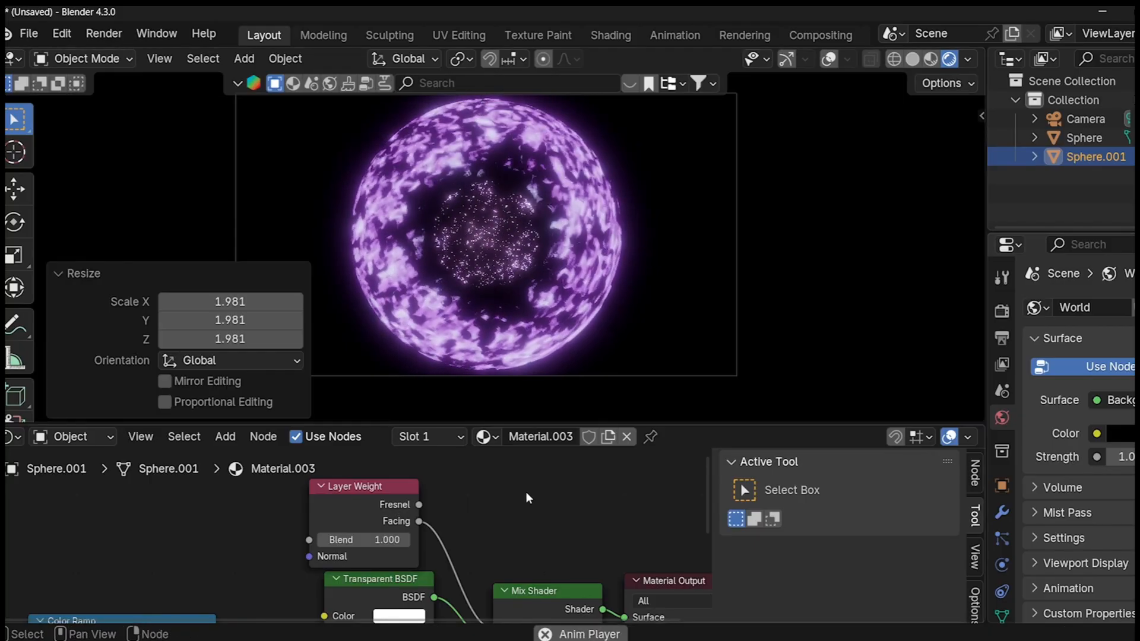
# - Move the magenta stop of the inner sphere's Color Ramp to 0.274 and scale that sphere down uniformly by about 0.718
pyautogui.scroll(-1, 480, 560)
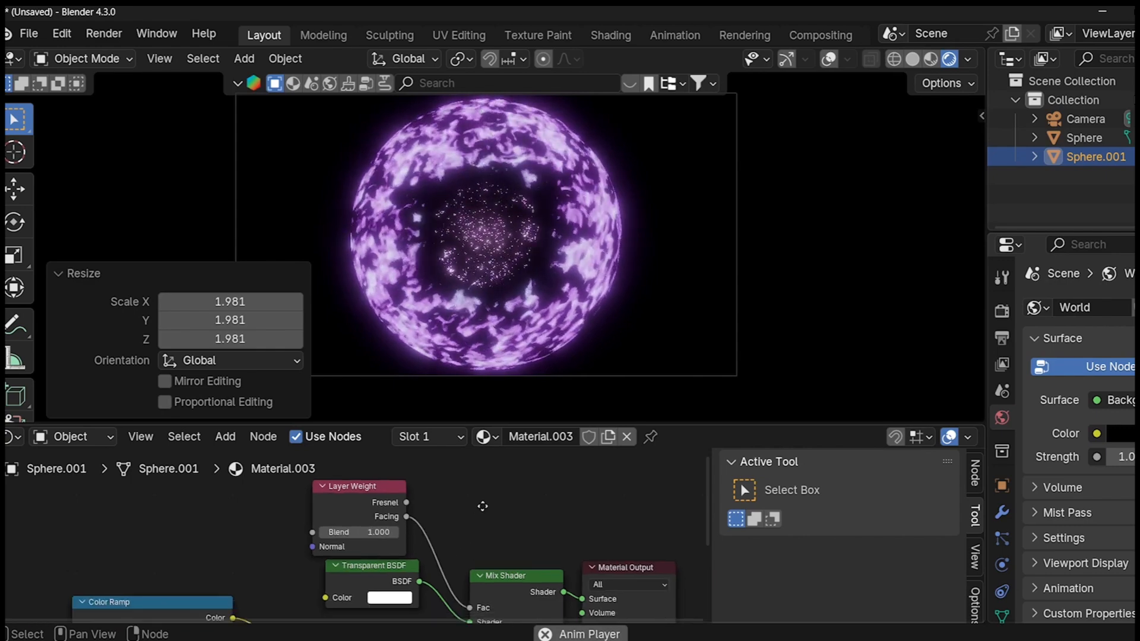
pyautogui.moveTo(479, 560); pyautogui.dragTo(499, 503, button='middle')
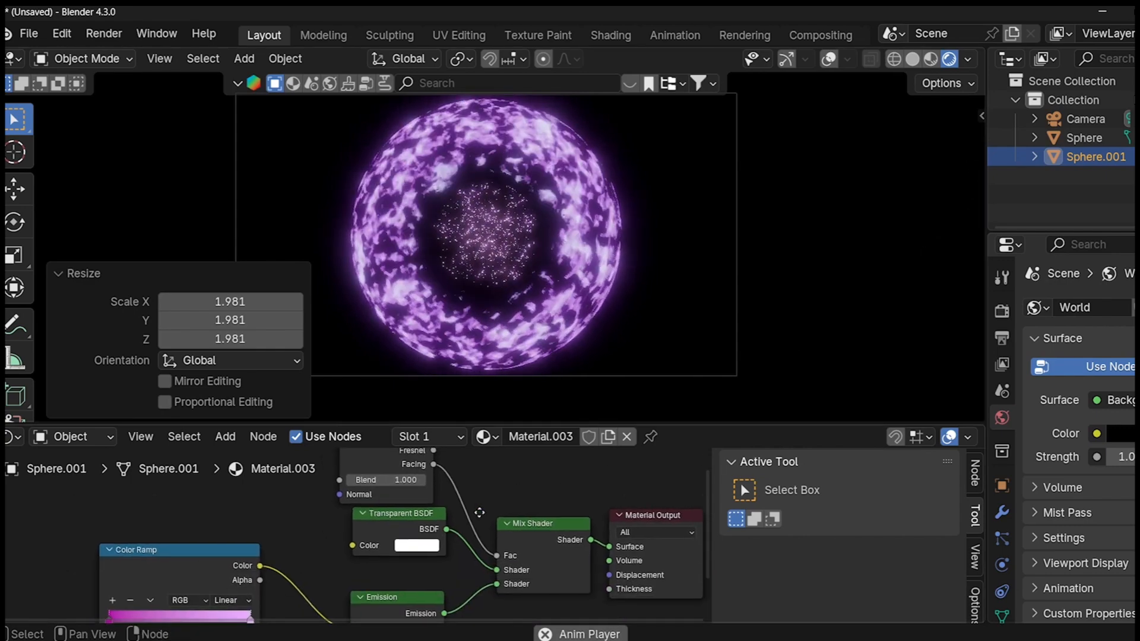
pyautogui.moveTo(461, 536); pyautogui.dragTo(504, 482, button='middle')
pyautogui.scroll(2, 284, 569)
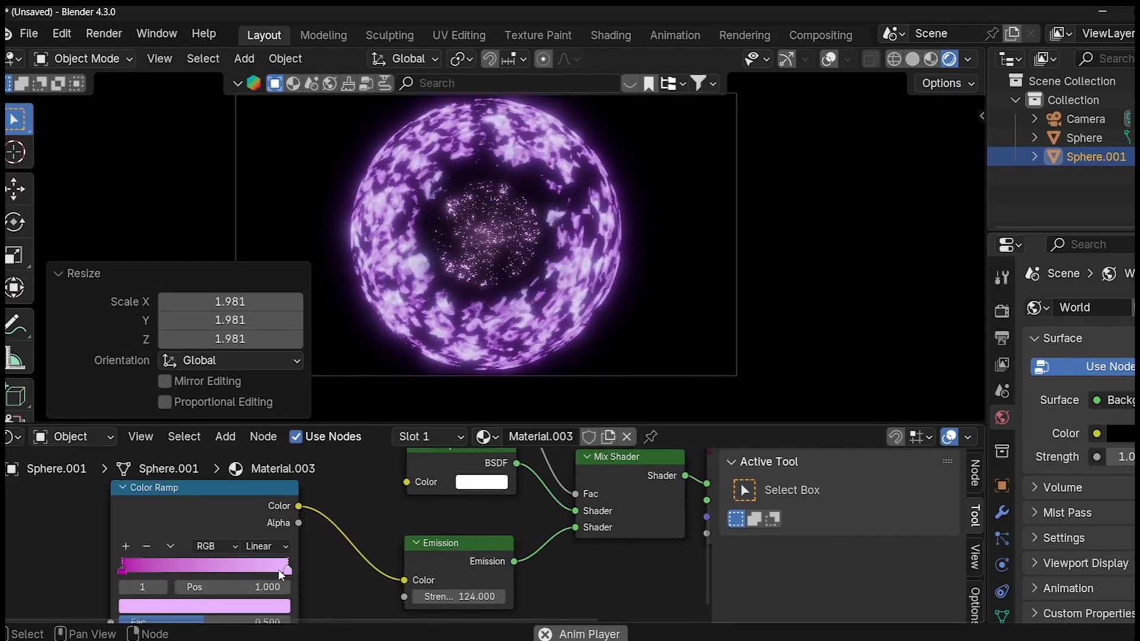
pyautogui.moveTo(291, 574)
pyautogui.mouseDown()
pyautogui.moveTo(148, 568)
pyautogui.moveTo(292, 586)
pyautogui.mouseUp()
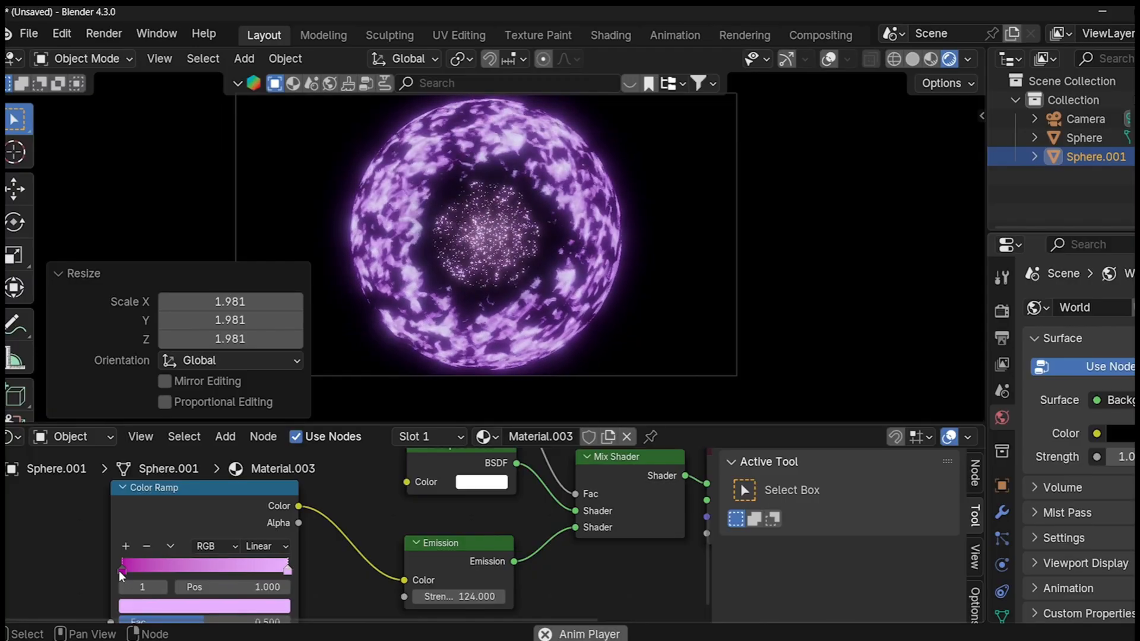
pyautogui.moveTo(120, 571)
pyautogui.mouseDown()
pyautogui.moveTo(206, 568)
pyautogui.moveTo(166, 569)
pyautogui.mouseUp()
pyautogui.moveTo(430, 566)
pyautogui.mouseDown(button='middle')
pyautogui.moveTo(439, 518)
pyautogui.moveTo(414, 573)
pyautogui.mouseUp(button='middle')
pyautogui.press('s')
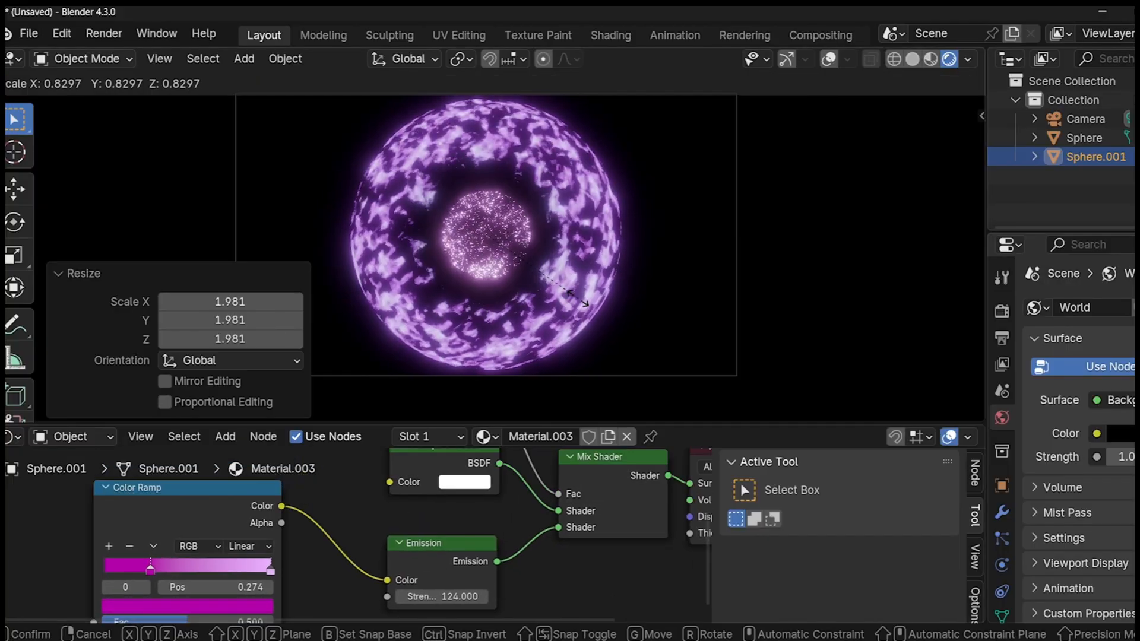
pyautogui.click(561, 291)
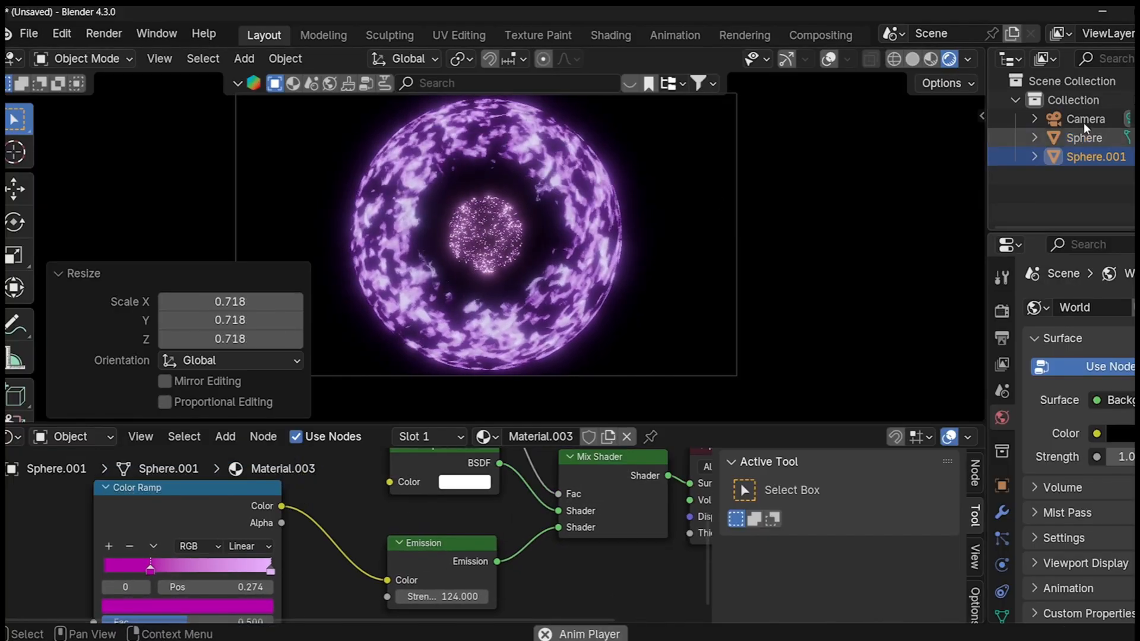
# - Select the outer Sphere and shift the purple stop of the Emission's Color Ramp slightly toward the dark-blue stop
pyautogui.click(1085, 138)
pyautogui.moveTo(386, 566); pyautogui.dragTo(388, 544, button='middle')
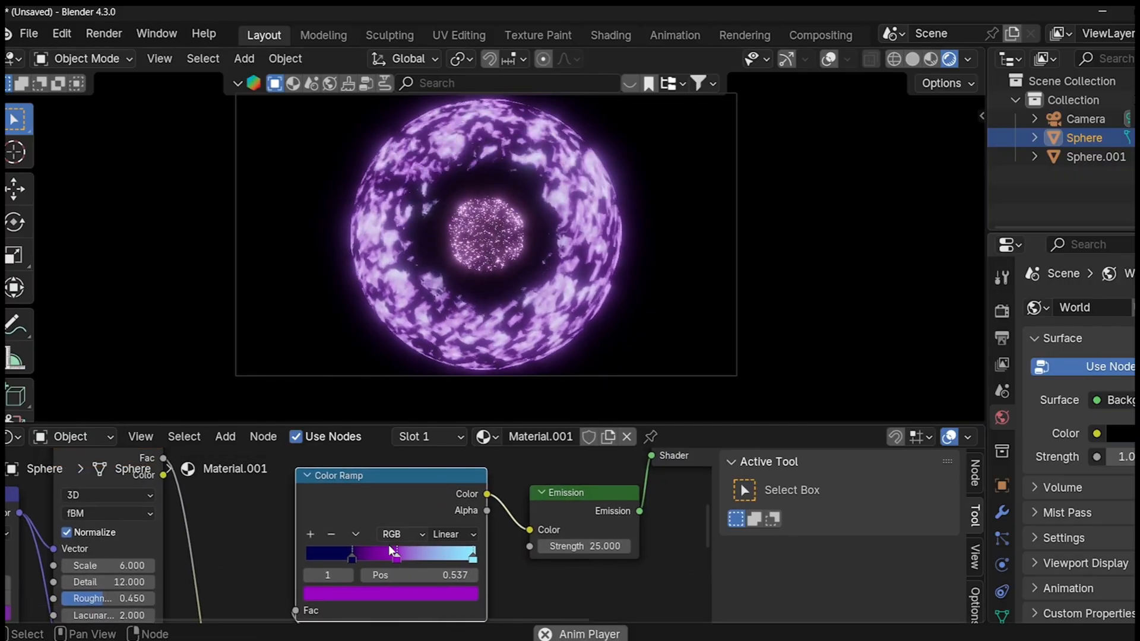
pyautogui.moveTo(397, 556)
pyautogui.mouseDown()
pyautogui.moveTo(449, 554)
pyautogui.moveTo(373, 553)
pyautogui.moveTo(387, 547)
pyautogui.mouseUp()
# - Set the white stop of the Transparent BSDF's Color Ramp to 0.612 and the Layer Weight Blend to 0.96
pyautogui.moveTo(411, 518); pyautogui.dragTo(377, 602, button='middle')
pyautogui.moveTo(410, 534); pyautogui.dragTo(554, 621, button='middle')
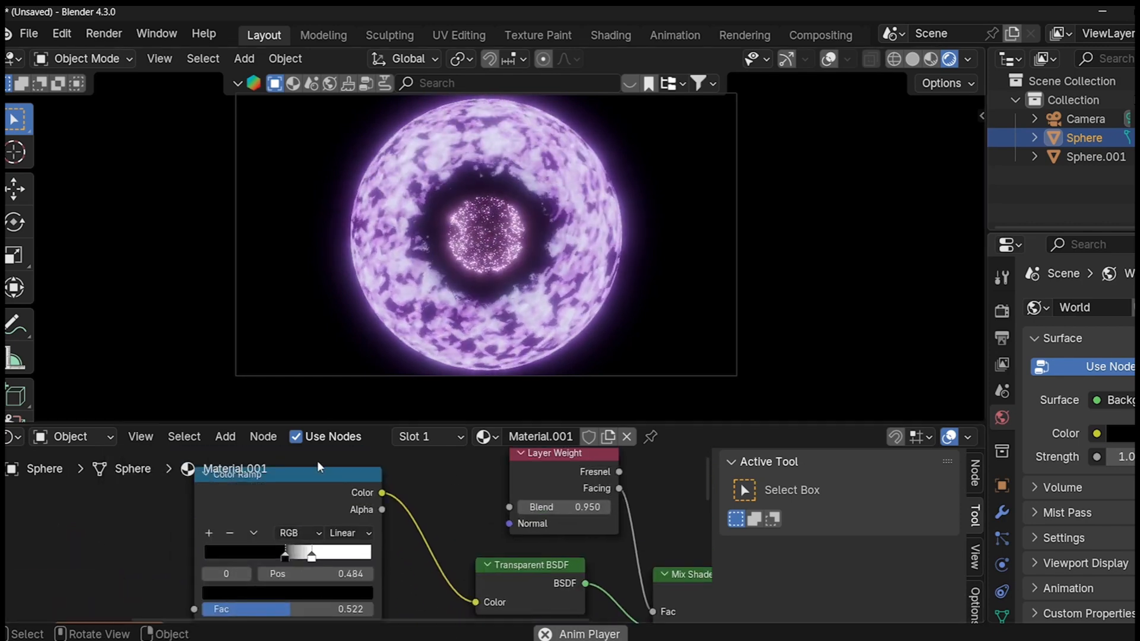
pyautogui.press('g')
pyautogui.click(333, 549)
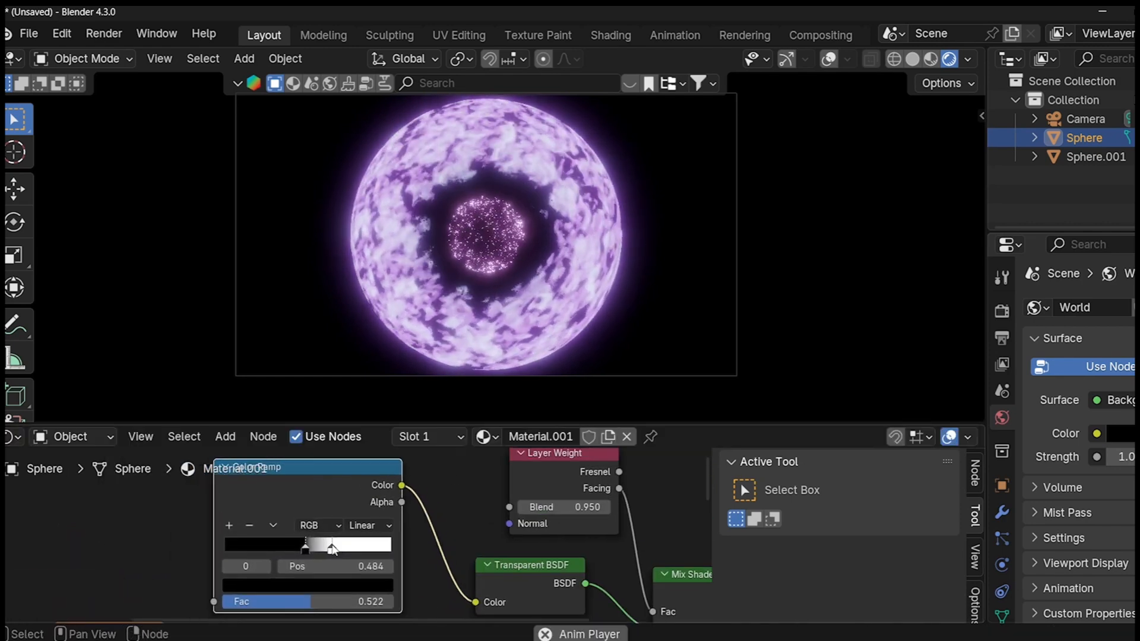
pyautogui.moveTo(333, 549)
pyautogui.mouseDown()
pyautogui.moveTo(359, 549)
pyautogui.moveTo(327, 548)
pyautogui.mouseUp()
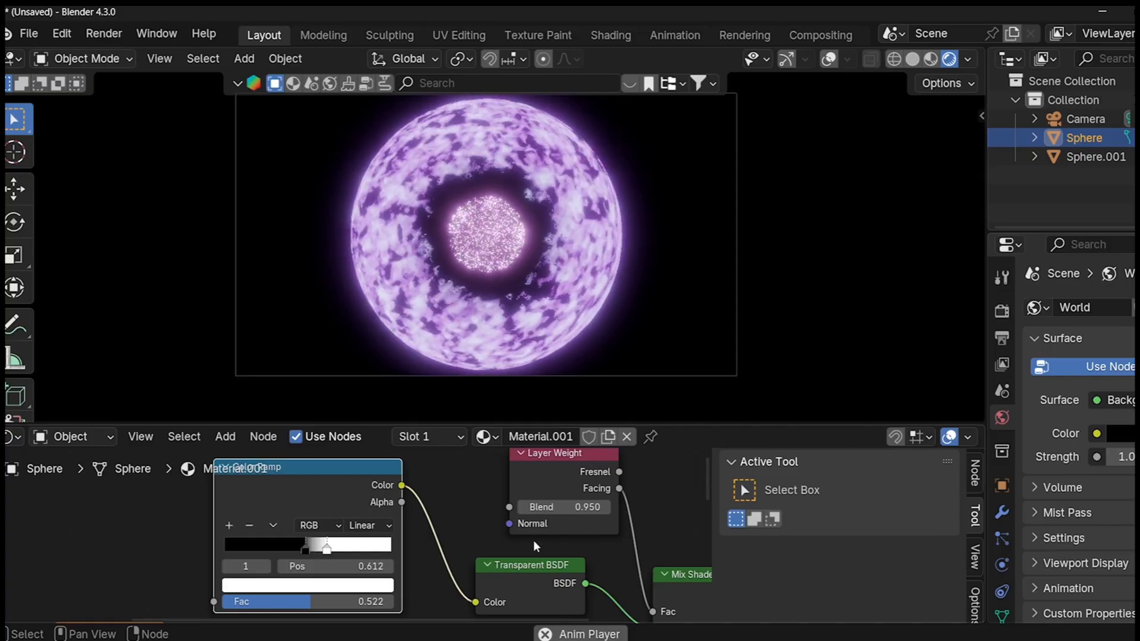
pyautogui.moveTo(564, 507); pyautogui.dragTo(537, 507)
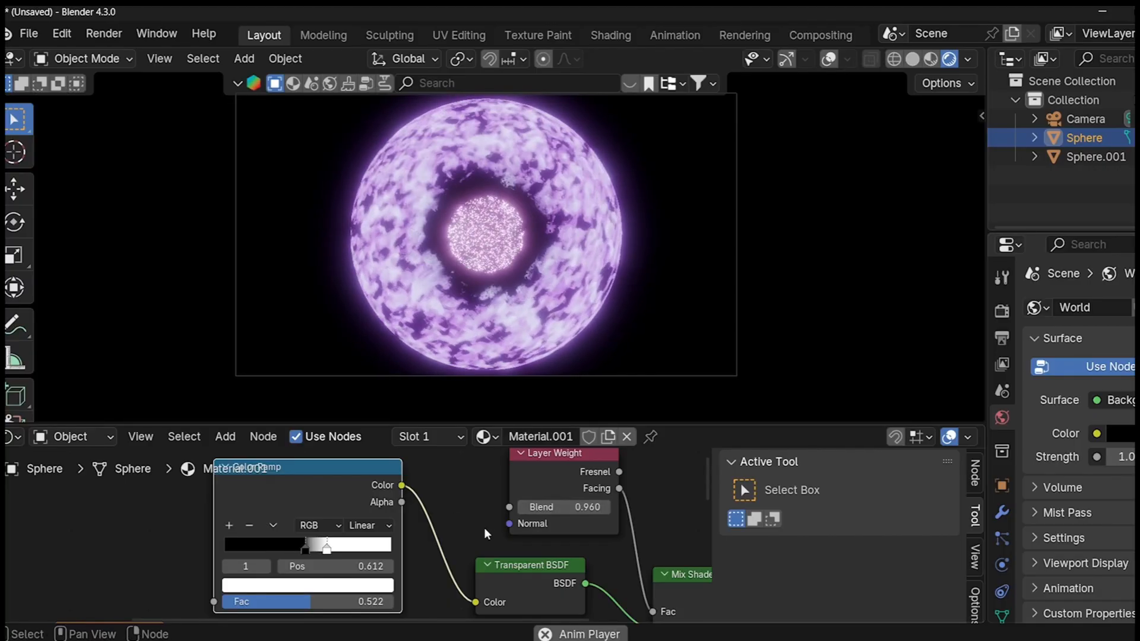
# - On the Color Ramp feeding the Emission, set the purple stop to 0.532 and the light-blue stop to 0.851
pyautogui.scroll(-1, 441, 536)
pyautogui.scroll(-3, 433, 539)
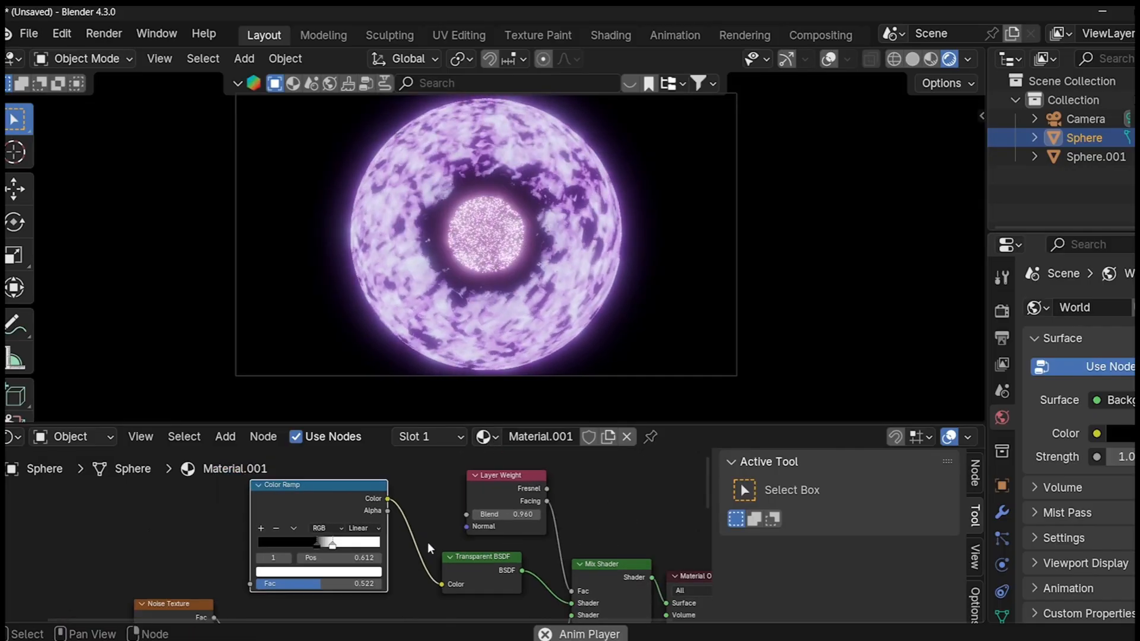
pyautogui.keyDown('shift'); pyautogui.moveTo(427, 543); pyautogui.dragTo(459, 411, button='middle'); pyautogui.keyUp('shift')
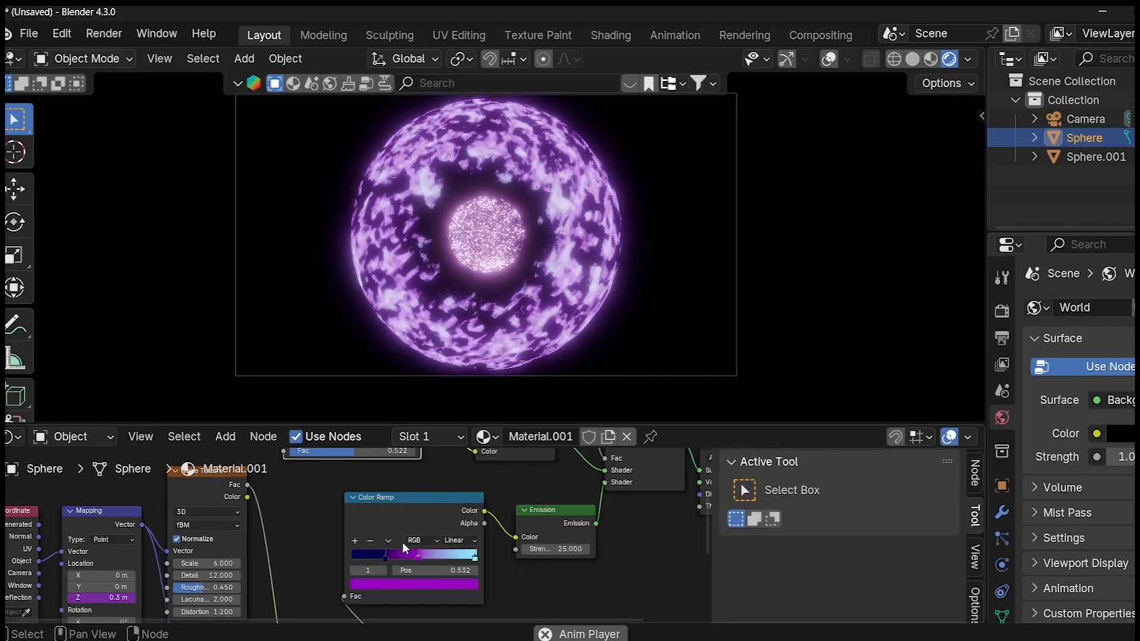
pyautogui.moveTo(475, 559); pyautogui.dragTo(456, 557)
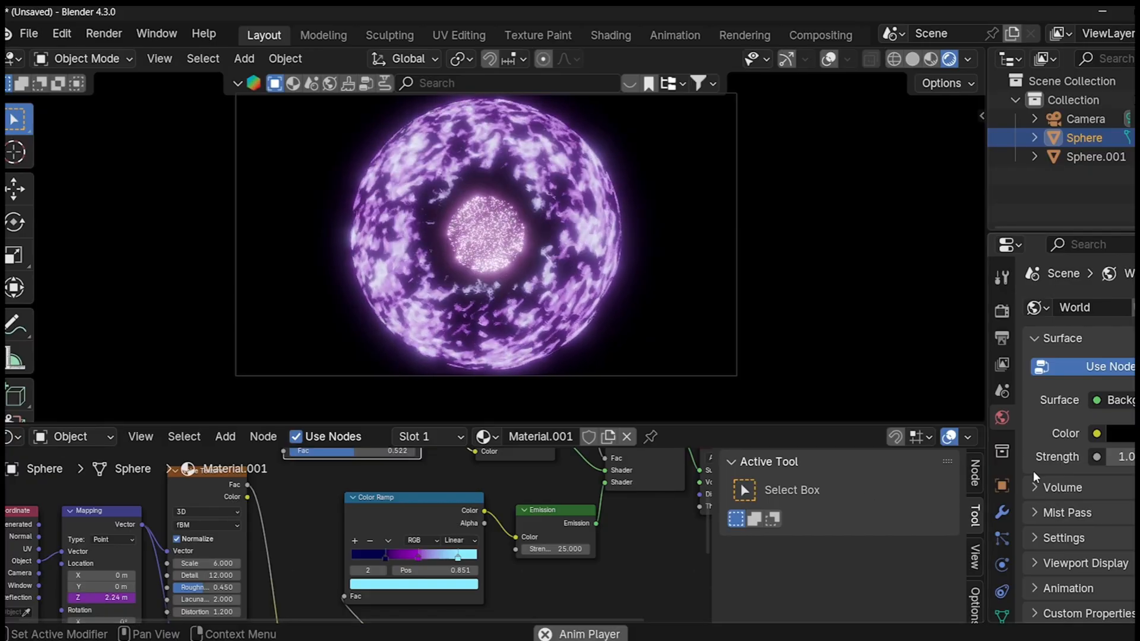
# - Switch the render engine to Cycles and start rendering the animation
pyautogui.click(1002, 311)
pyautogui.click(1117, 308)
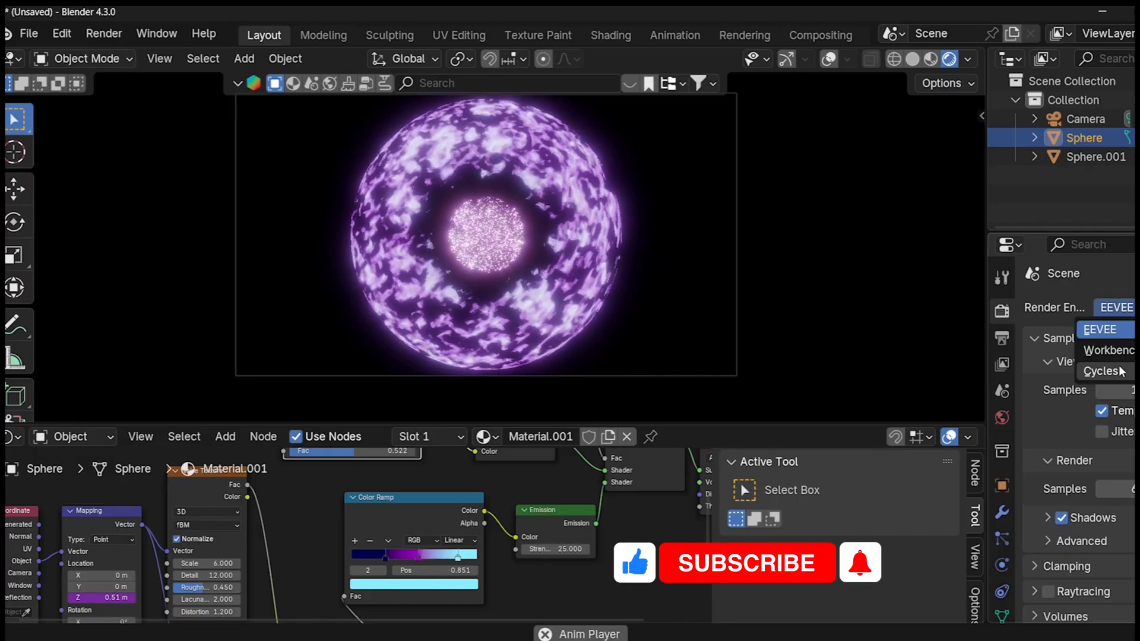
pyautogui.click(1103, 372)
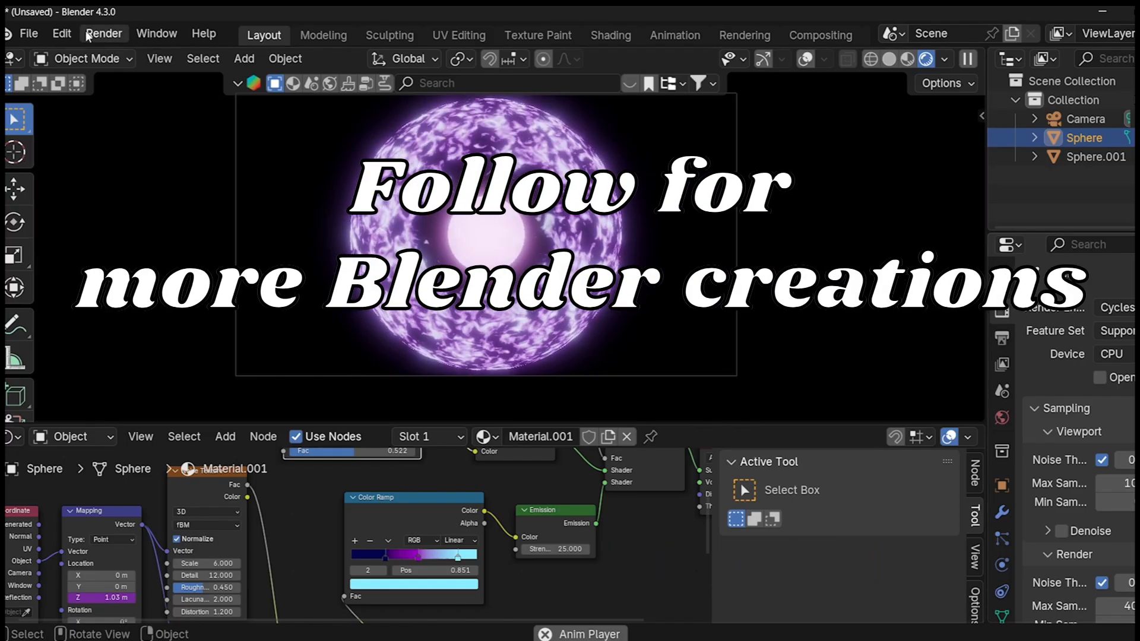
pyautogui.click(103, 34)
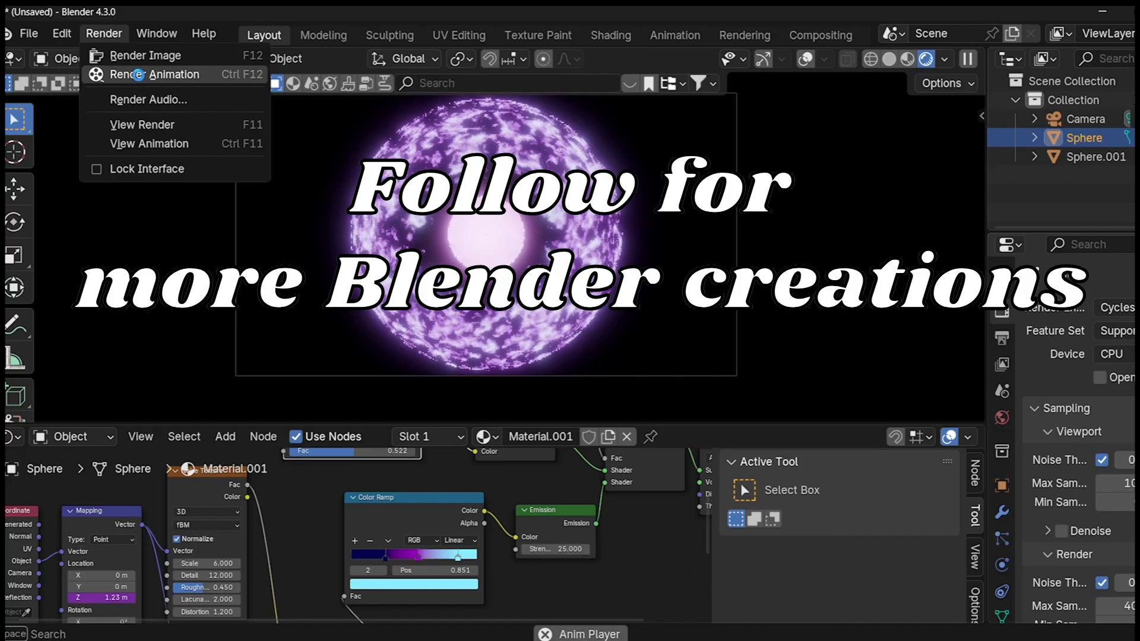